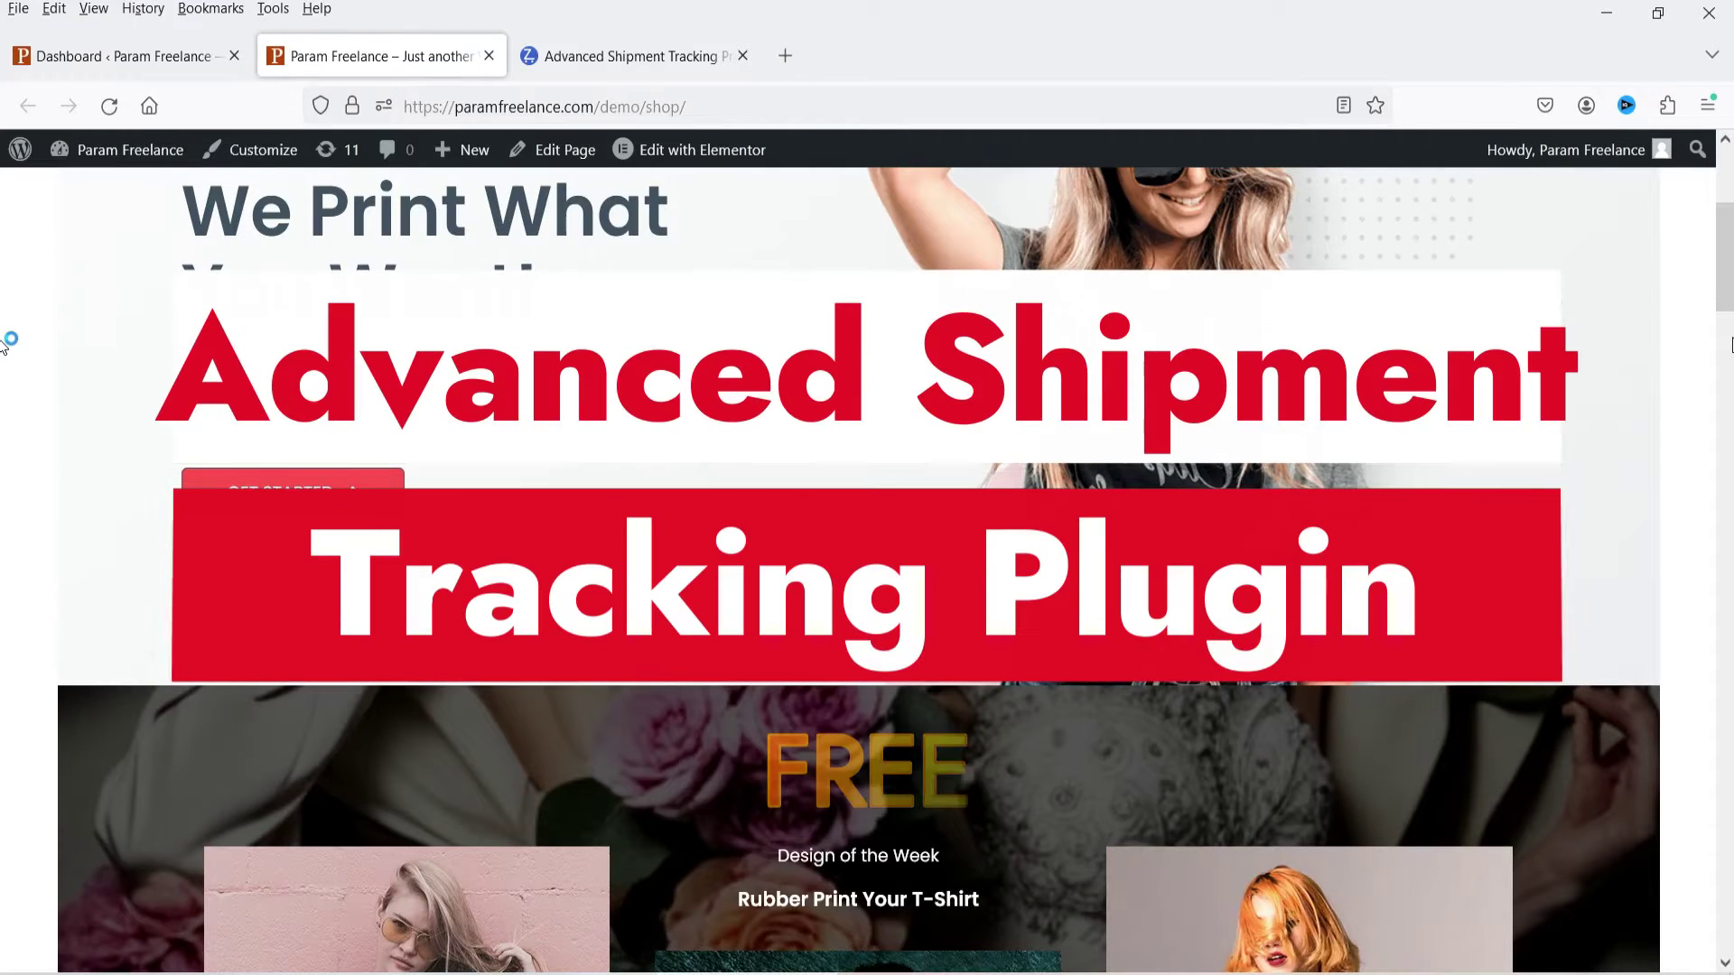
Switch to the Advanced Shipment Tracking plugin page tab.
left_click(598, 65)
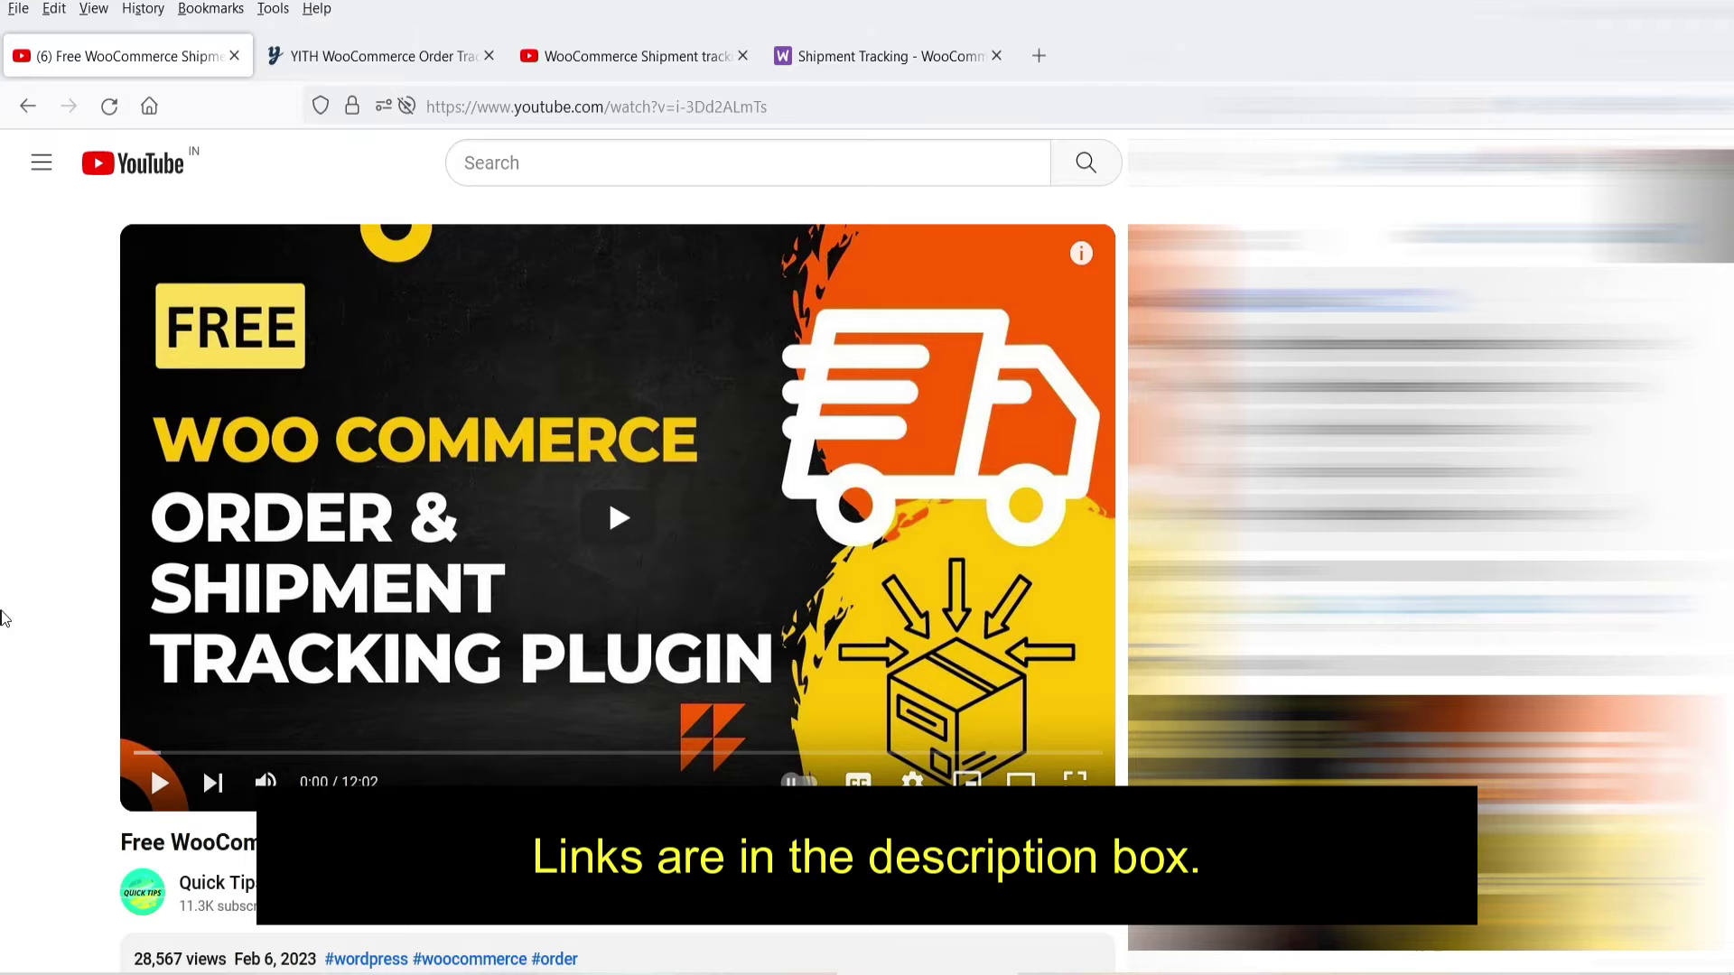
Browse the YITH order tracking page, the tracking video and the WooCommerce Shipment Tracking product page.
left_click(287, 63)
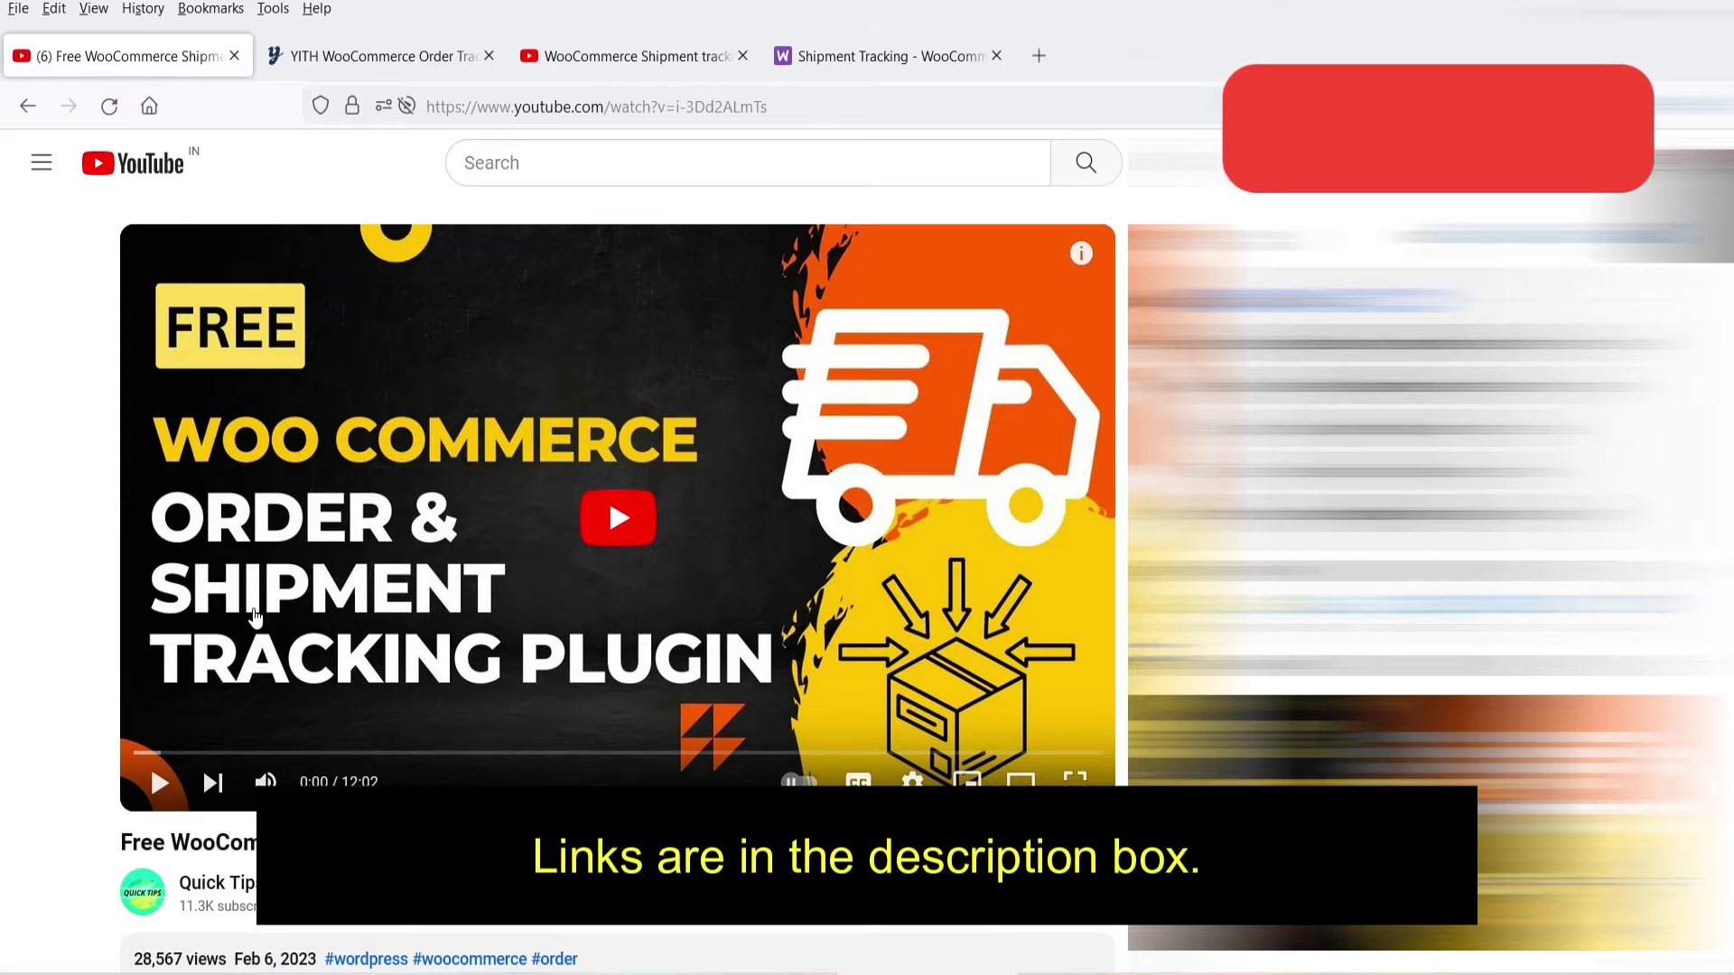
left_click(632, 56)
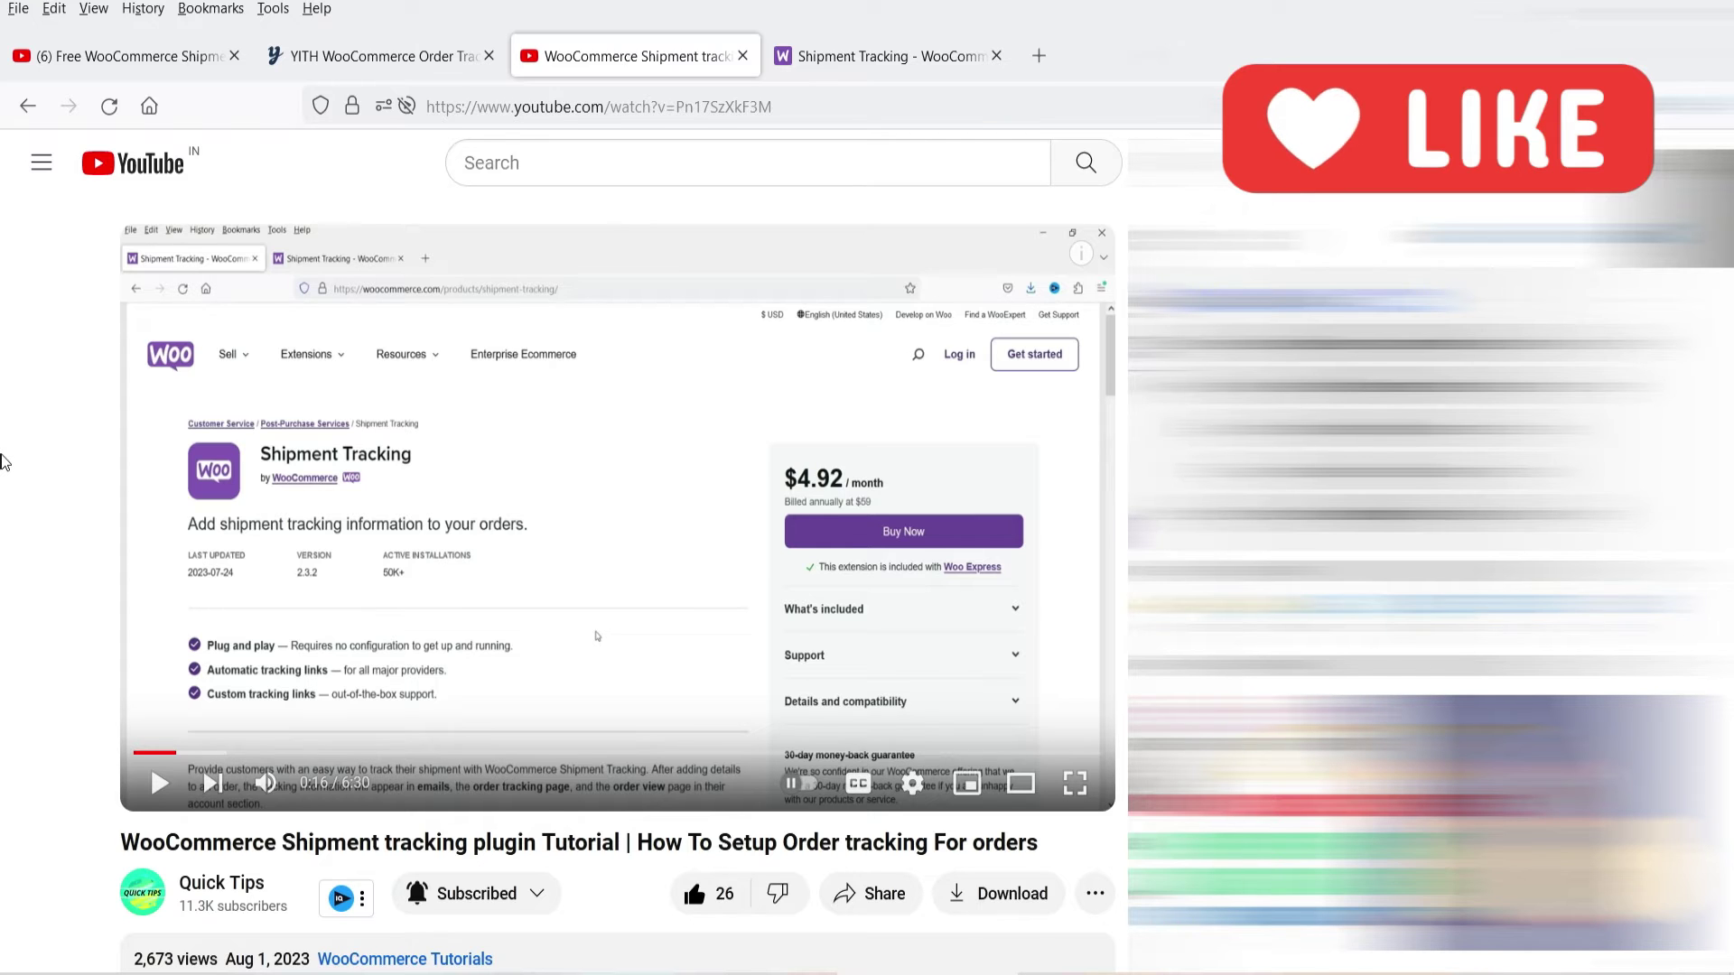
left_click(794, 57)
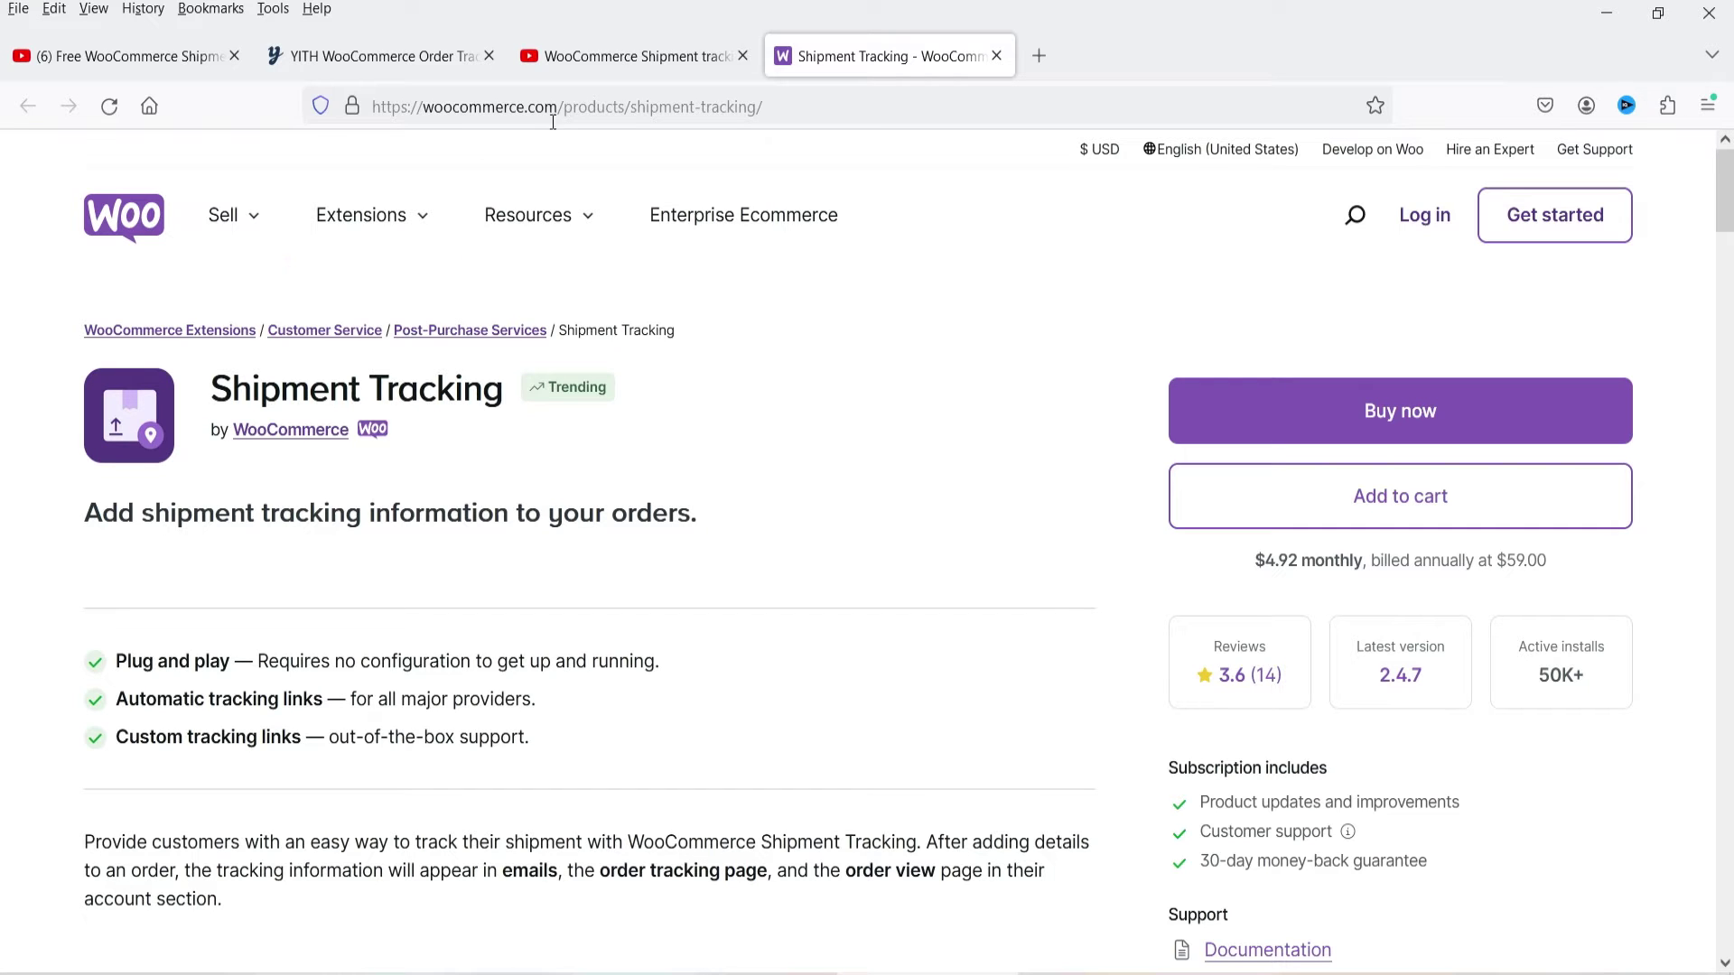
Return to the WooCommerce shipment tracking video tutorial tab.
left_click(632, 56)
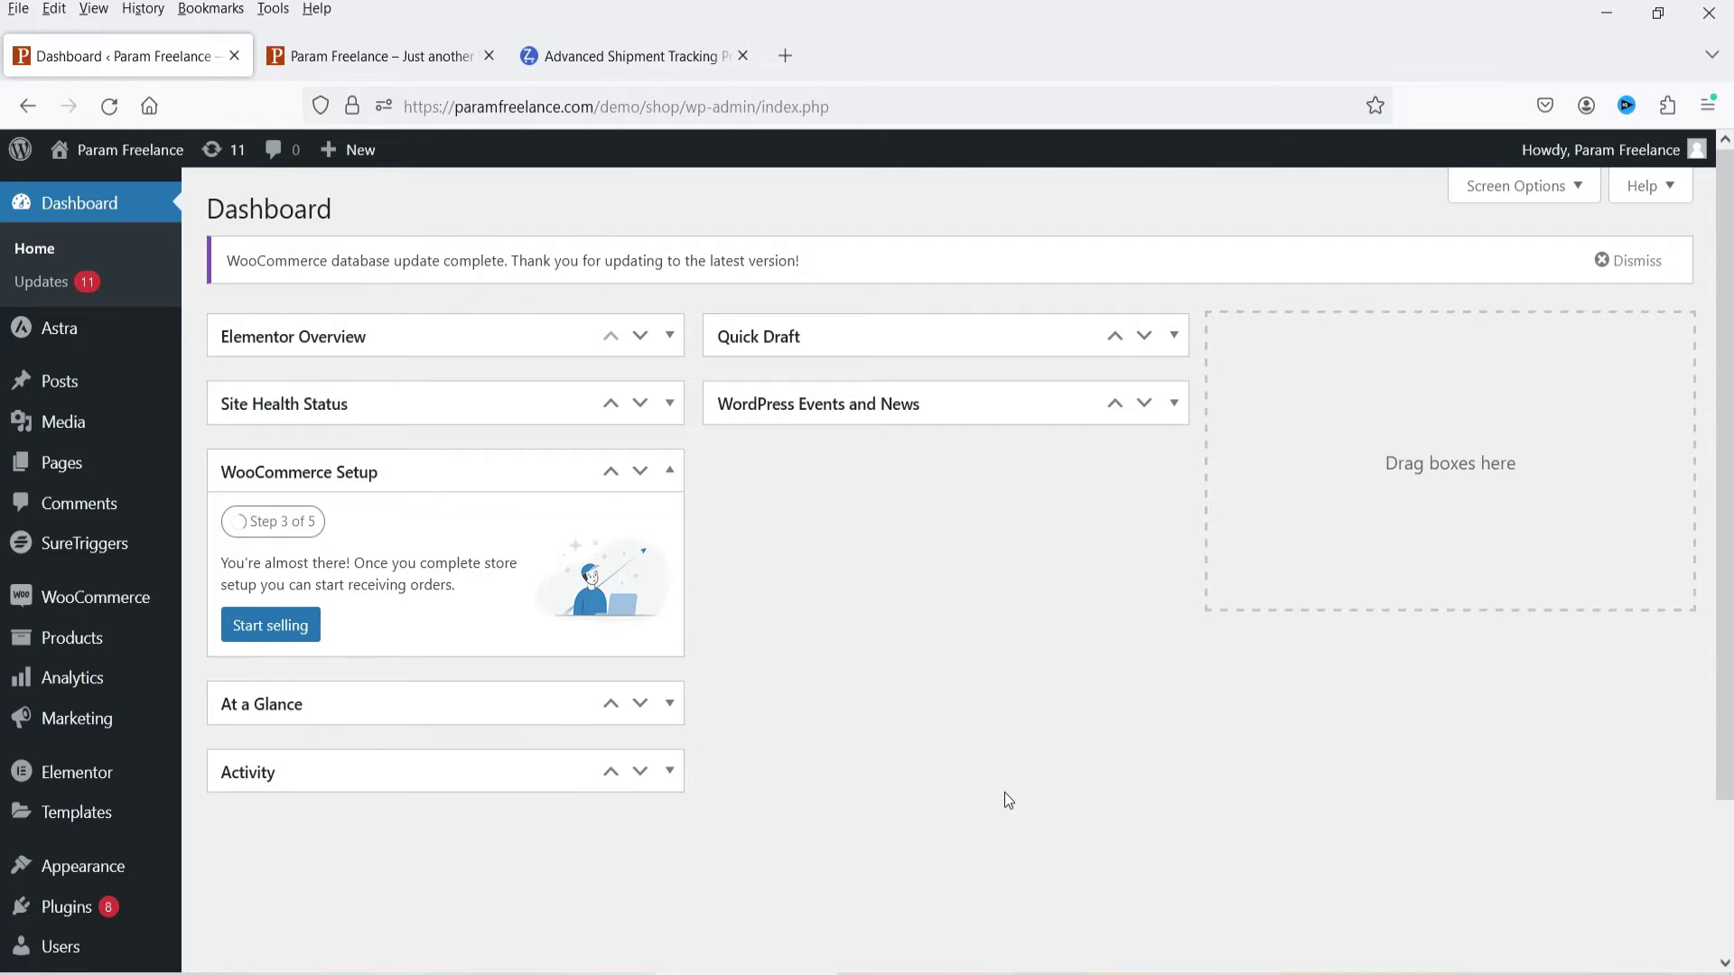
Search plugins for 'advanced shipment', then install and activate Advanced Shipment Tracking for WooCommerce.
mouse_move(81, 909)
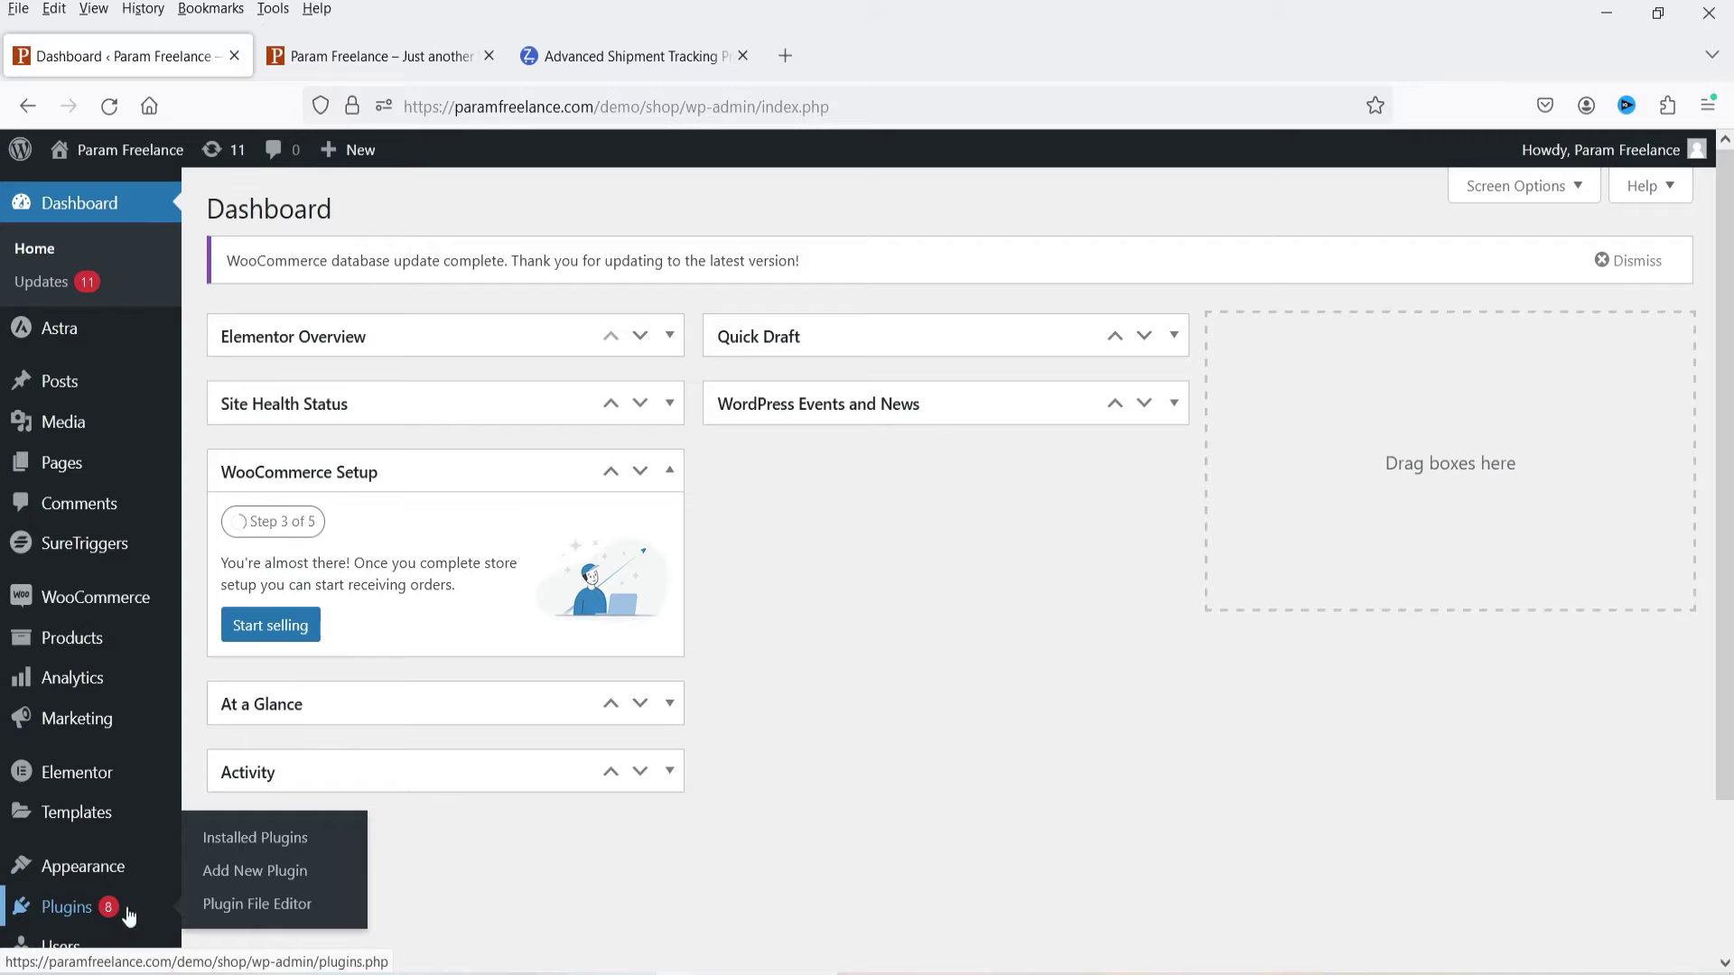
left_click(225, 872)
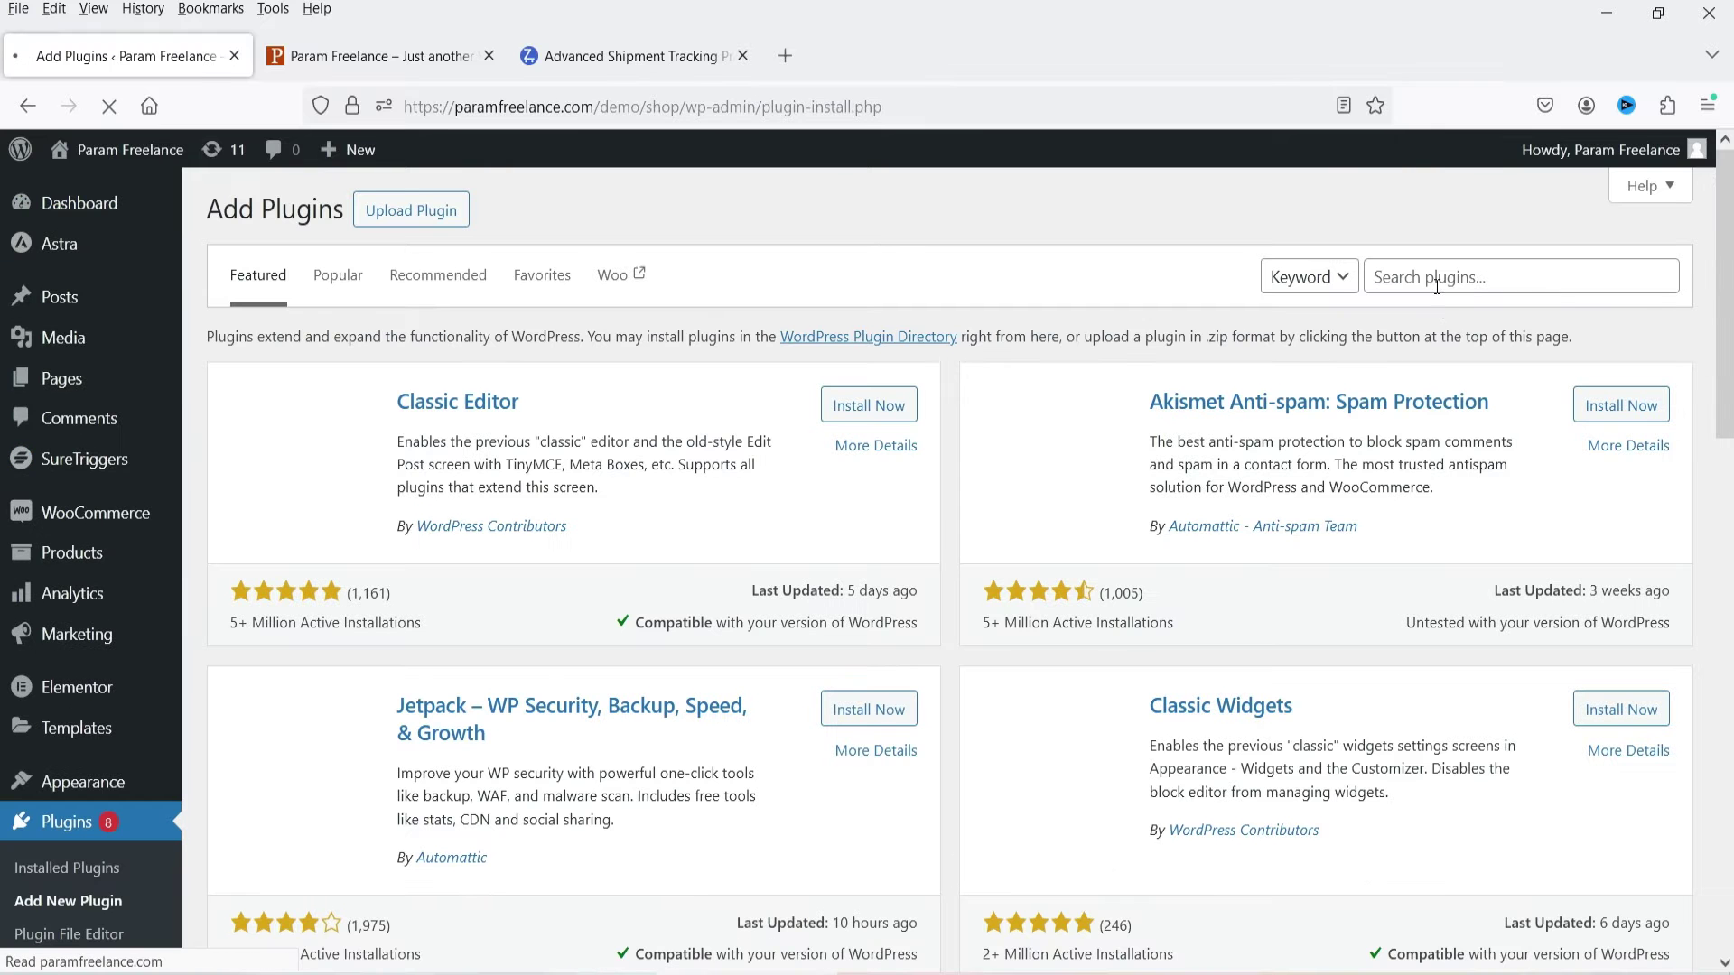
left_click(1435, 280)
type("advanced sh")
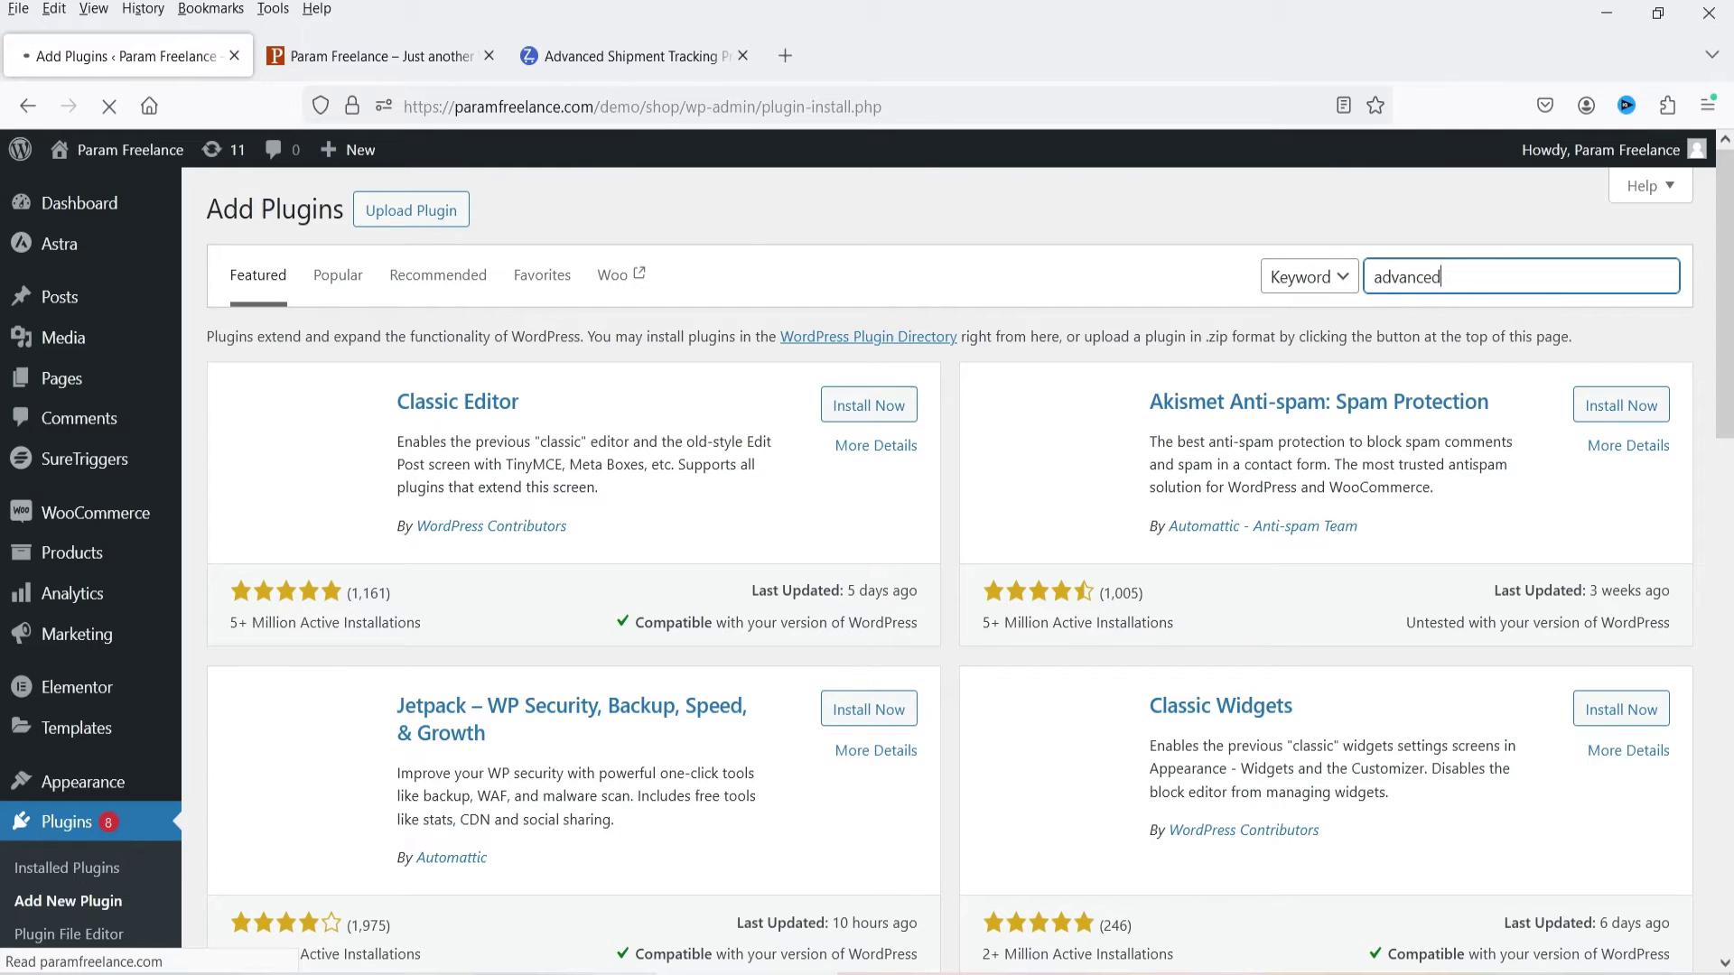
type("ipment")
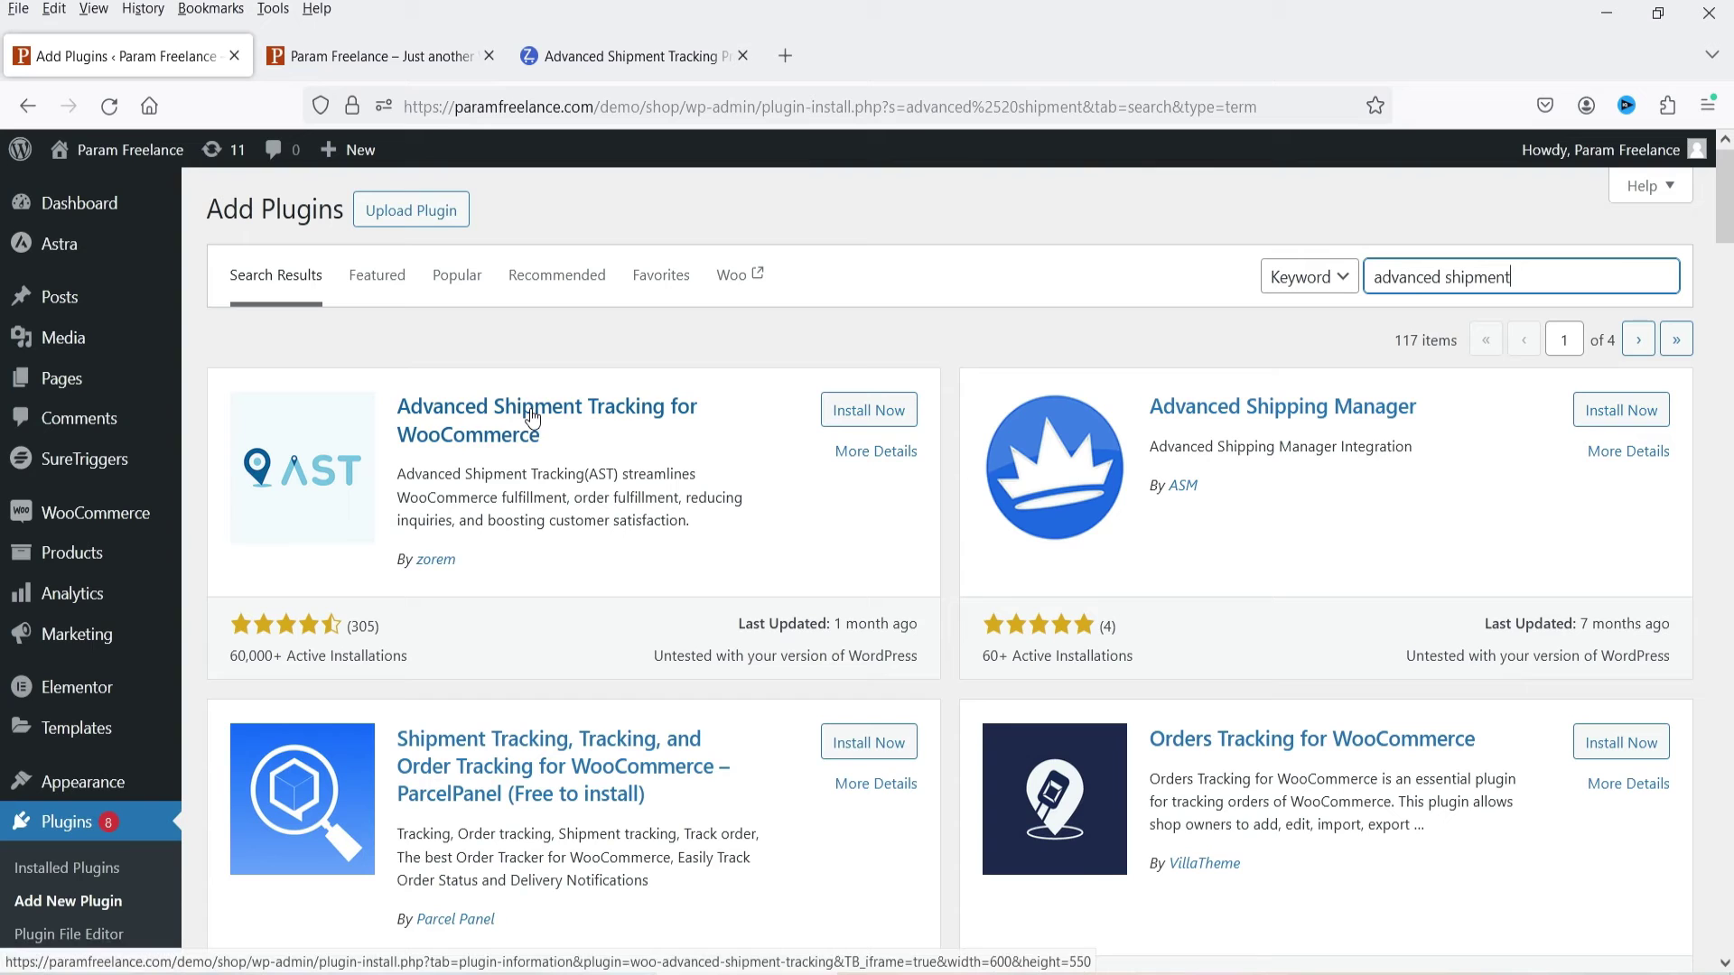
left_click(867, 415)
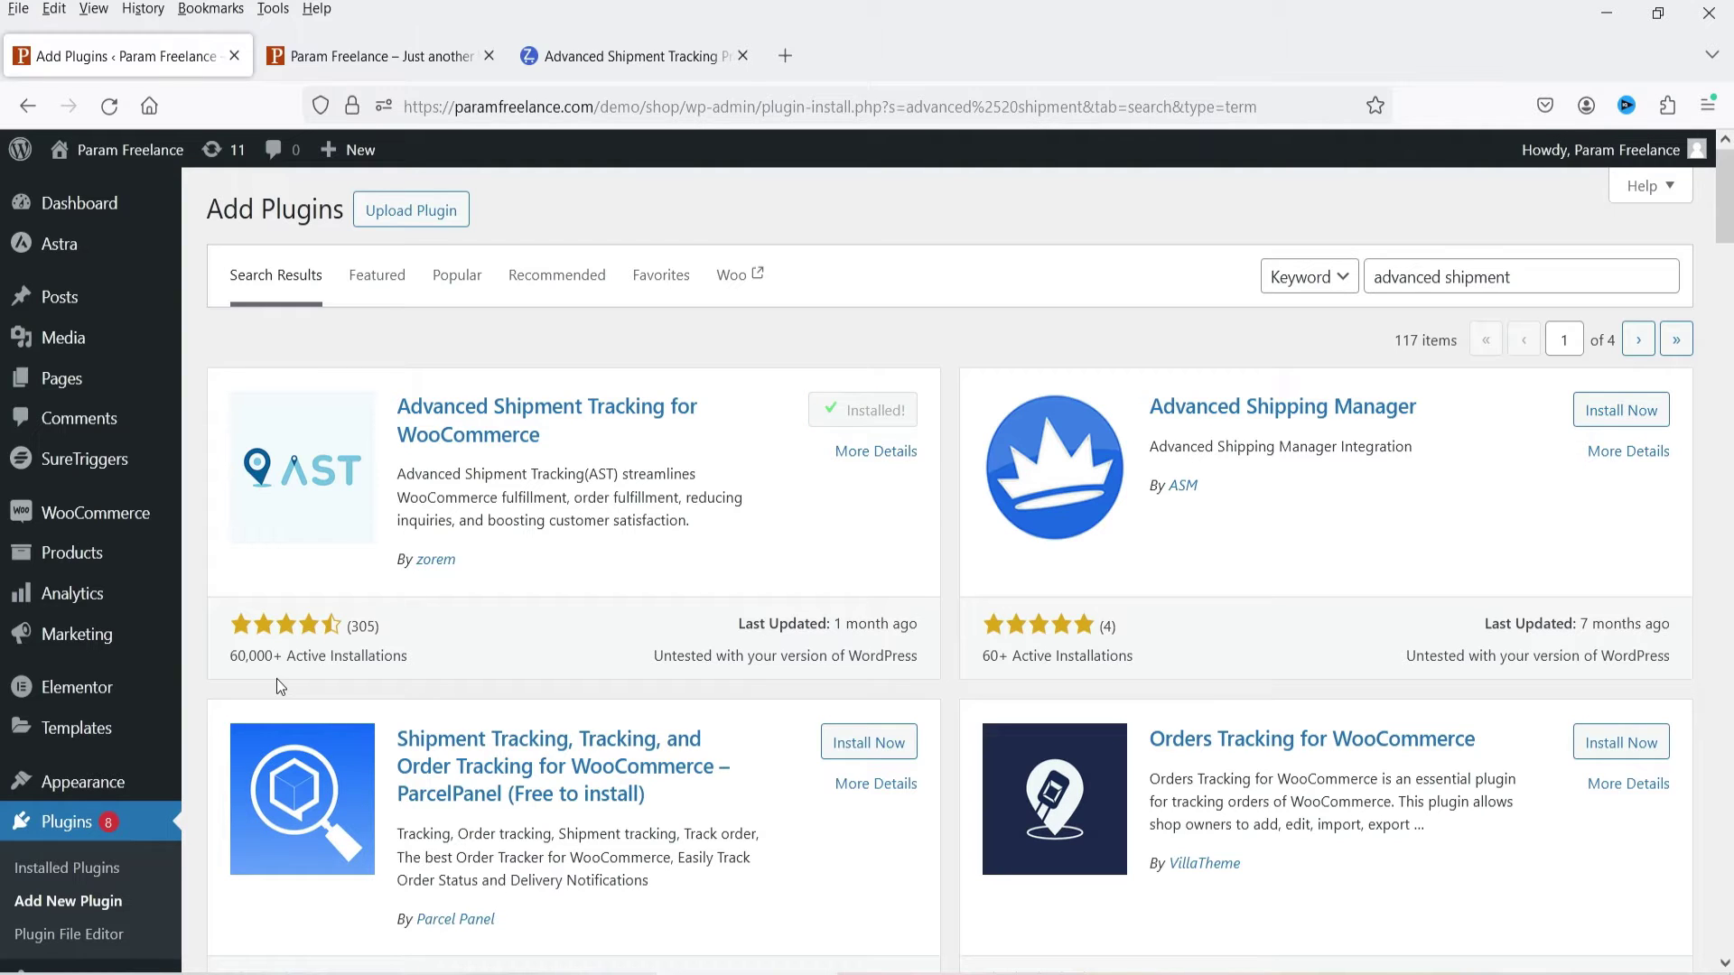
left_click(863, 410)
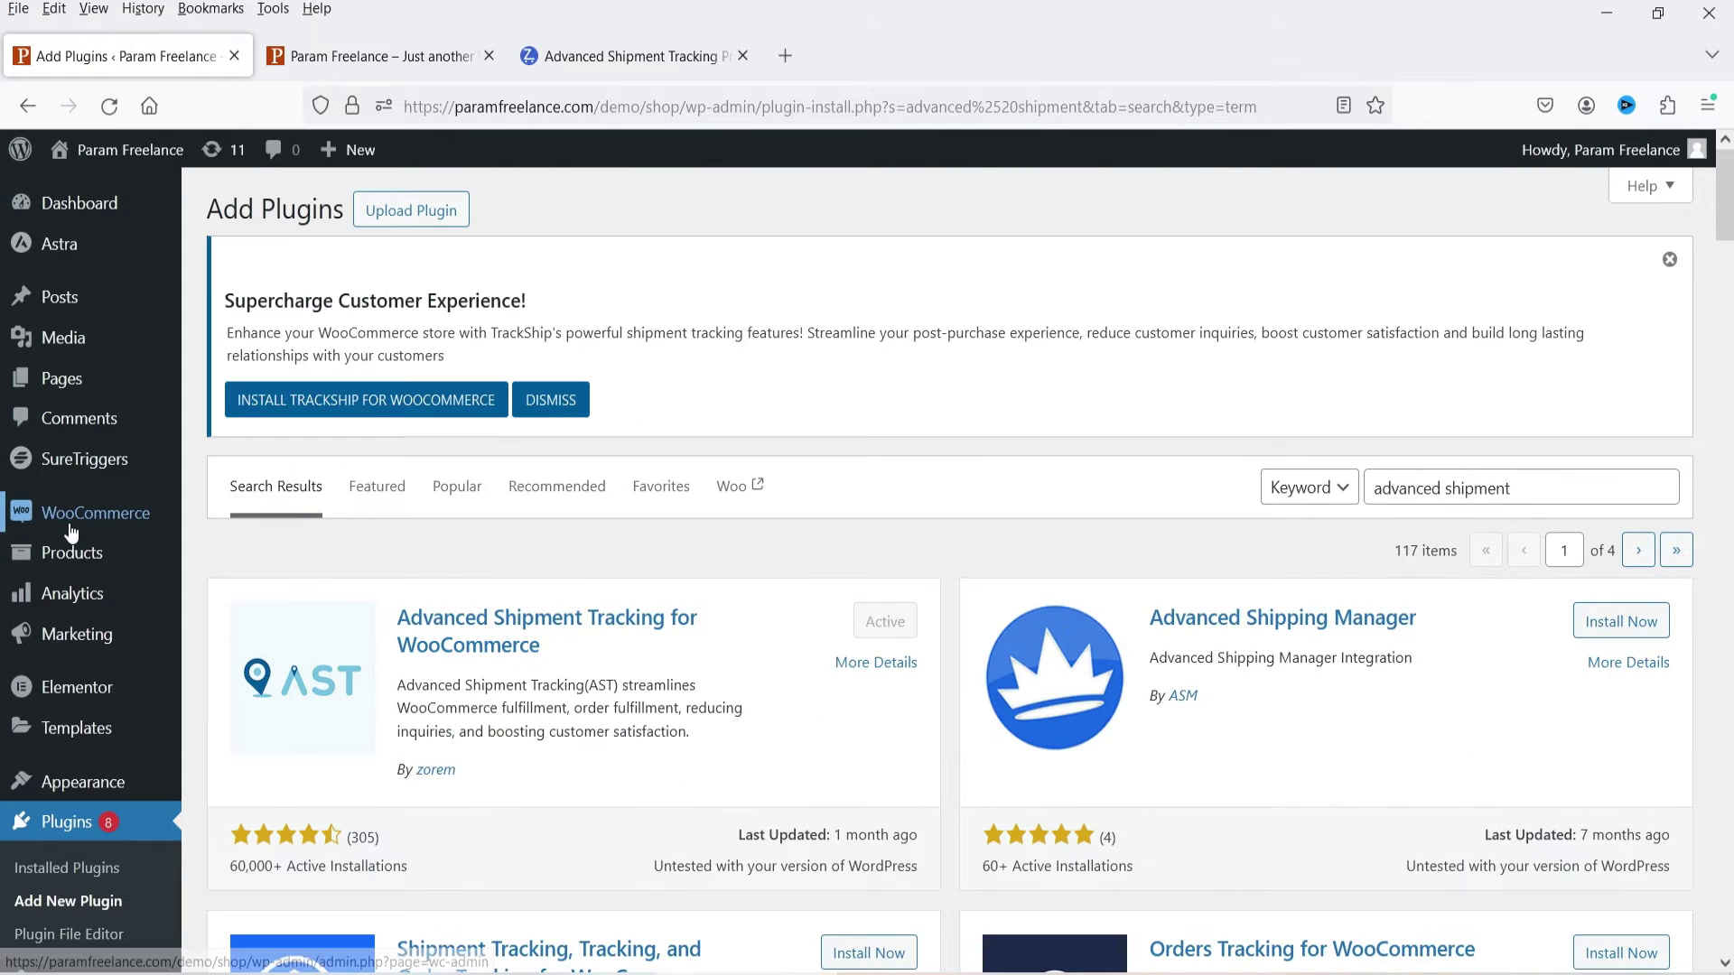
mouse_move(71, 533)
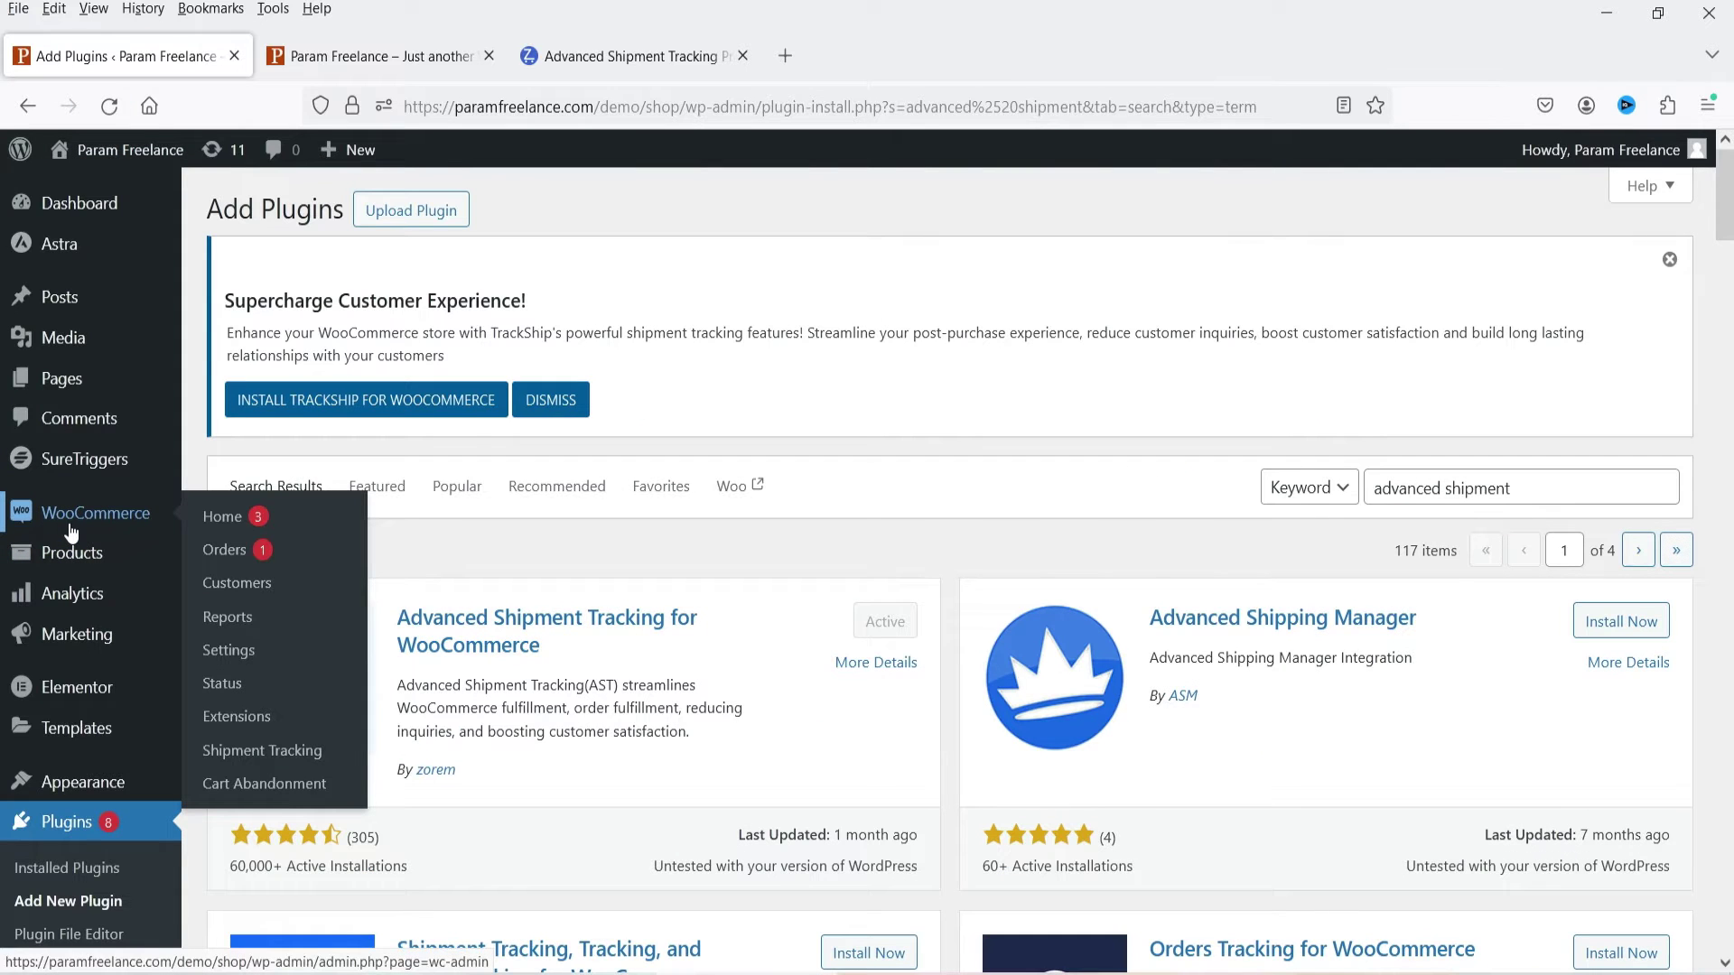
Open Shipment Tracking settings, skip the opt-in, and expand General Settings' Order Emails Display list.
left_click(267, 749)
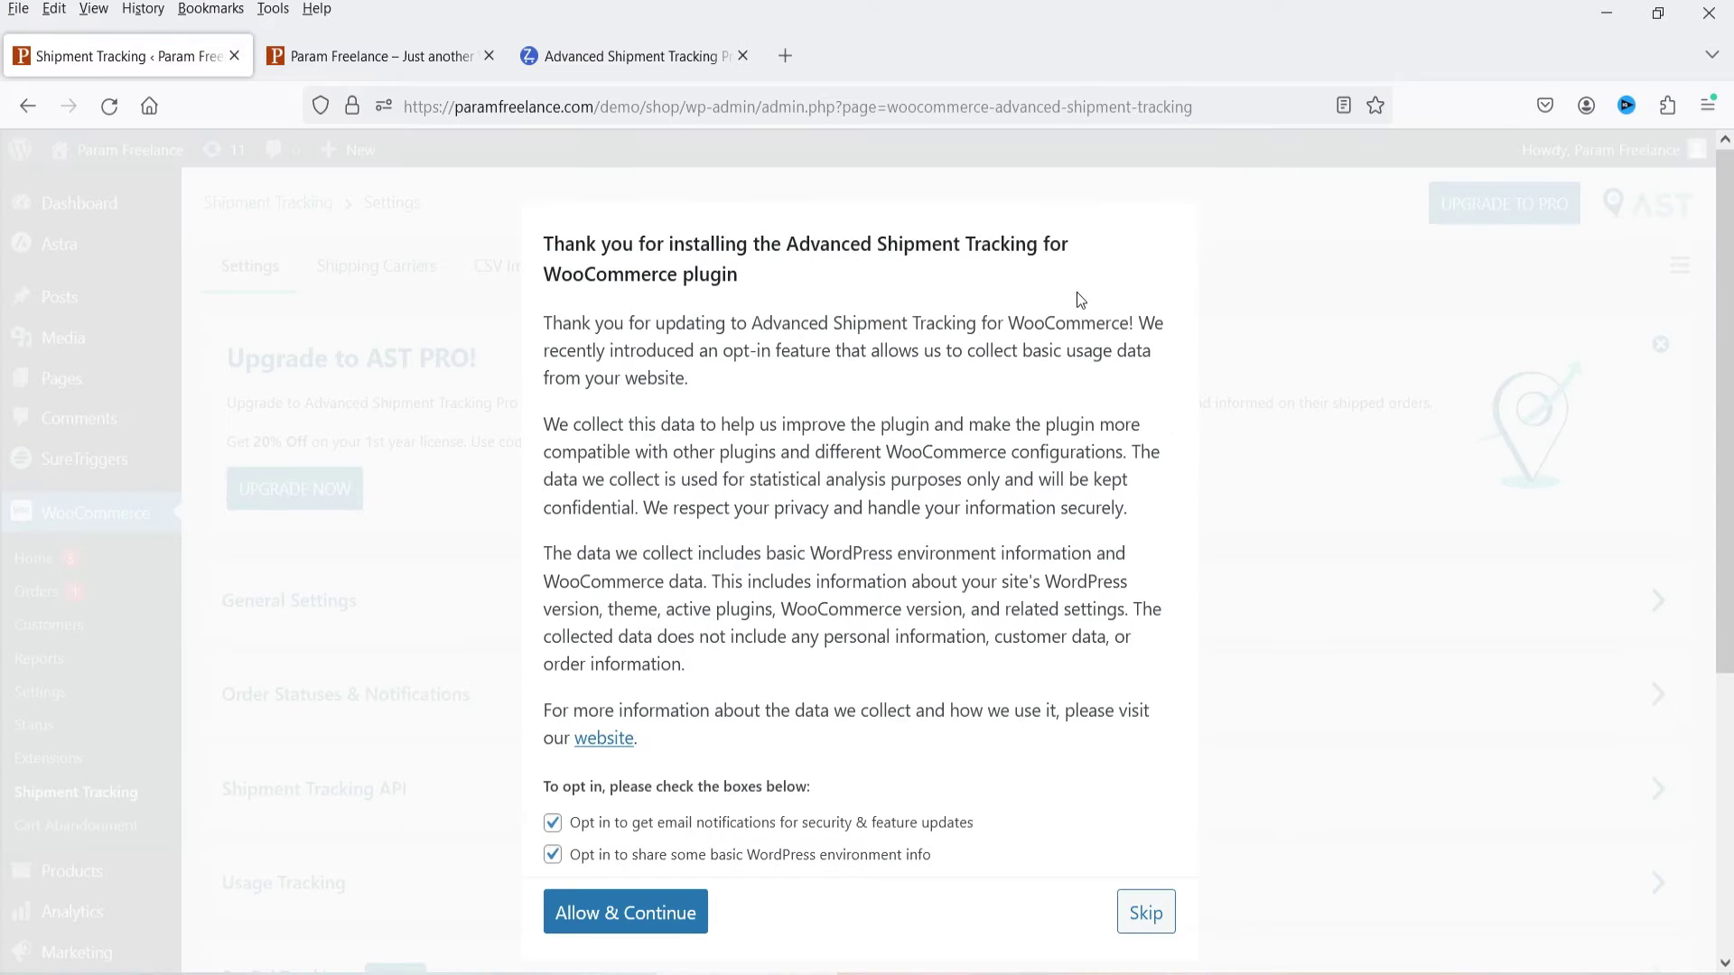
left_click(1155, 914)
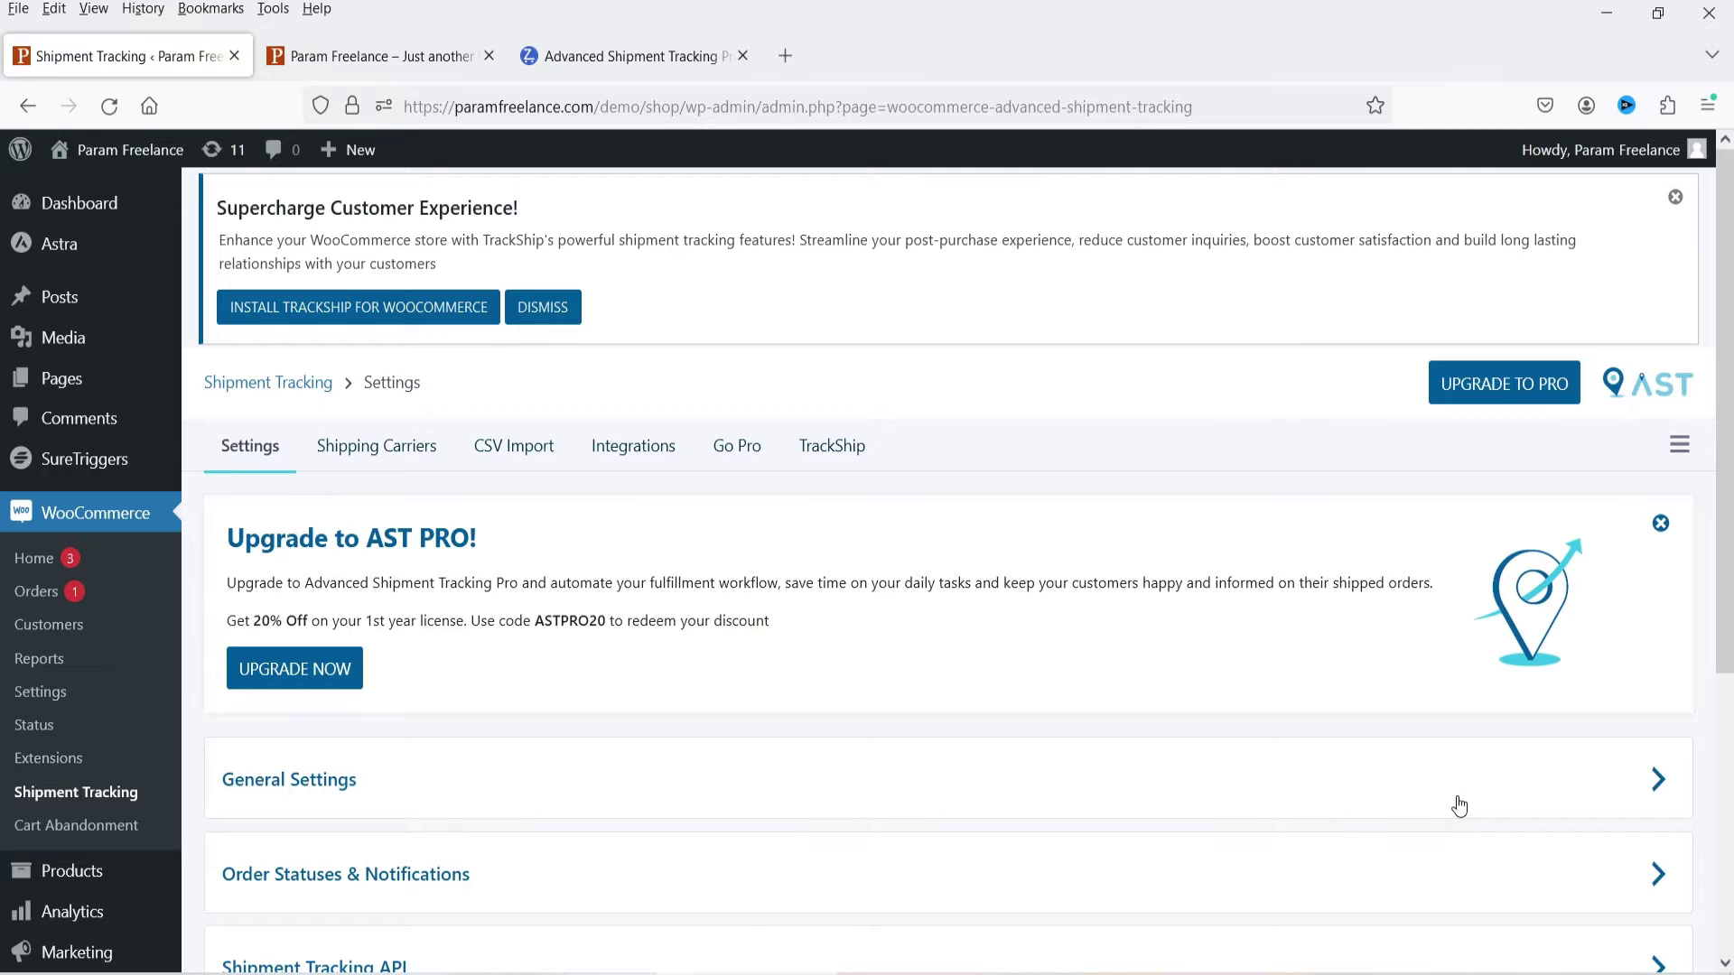
scroll(348, 713, "down", 1)
left_click(355, 658)
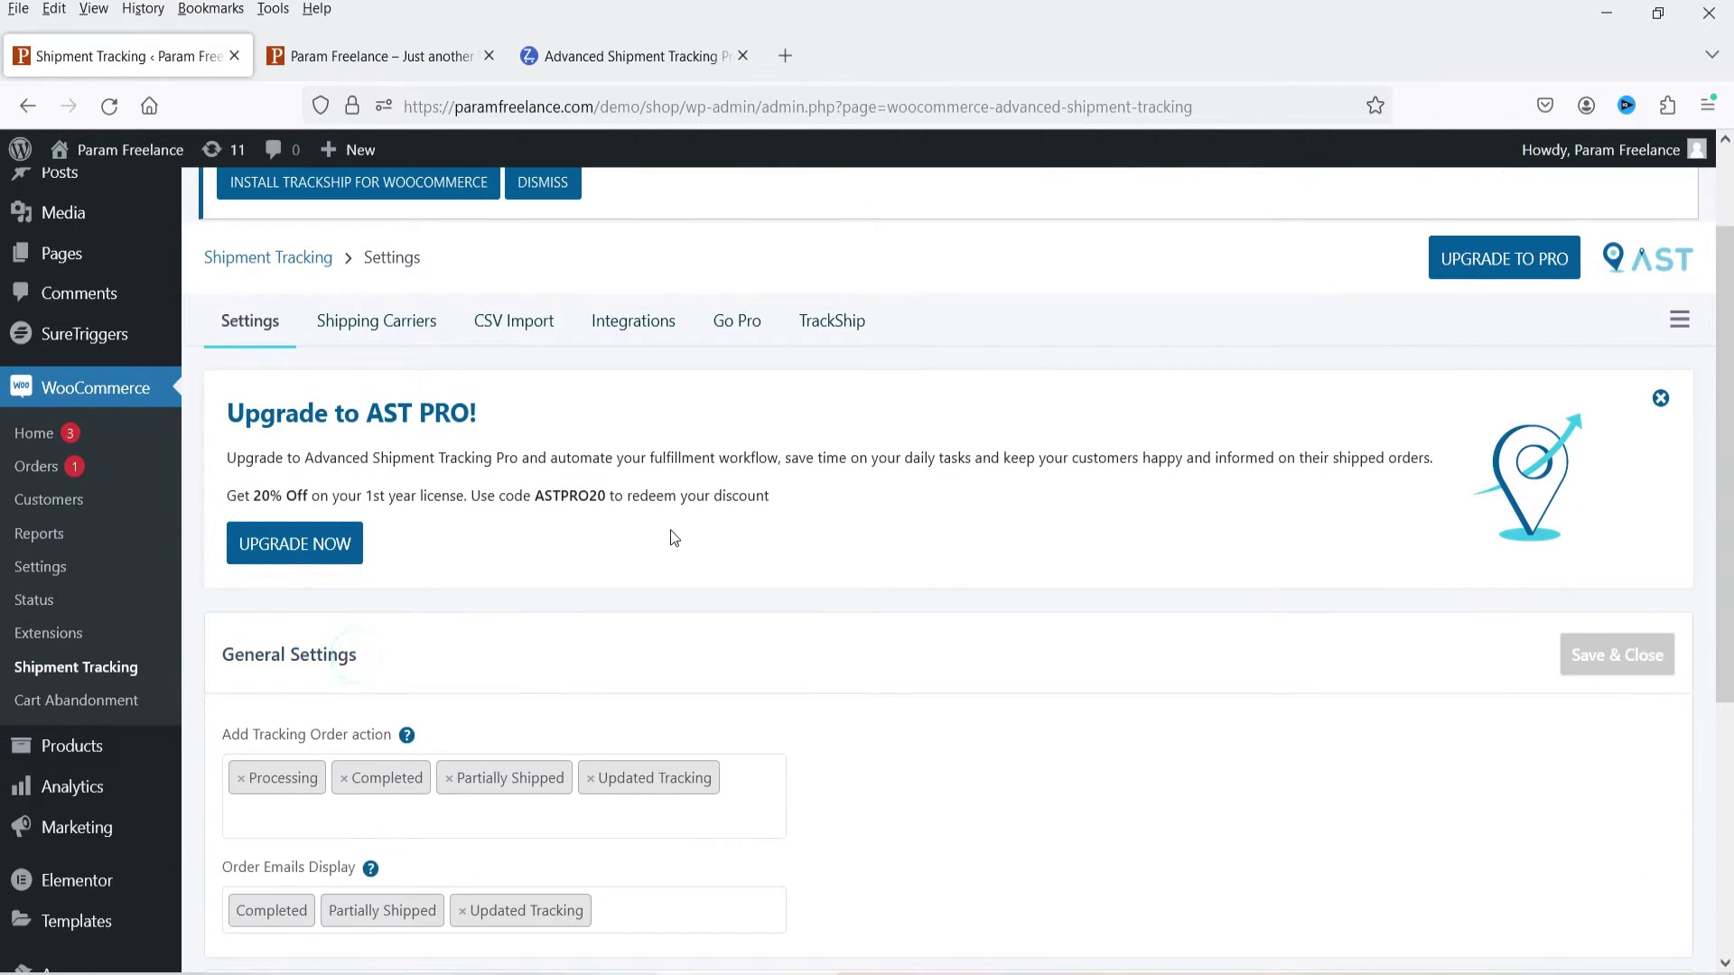
scroll(691, 529, "down", 4)
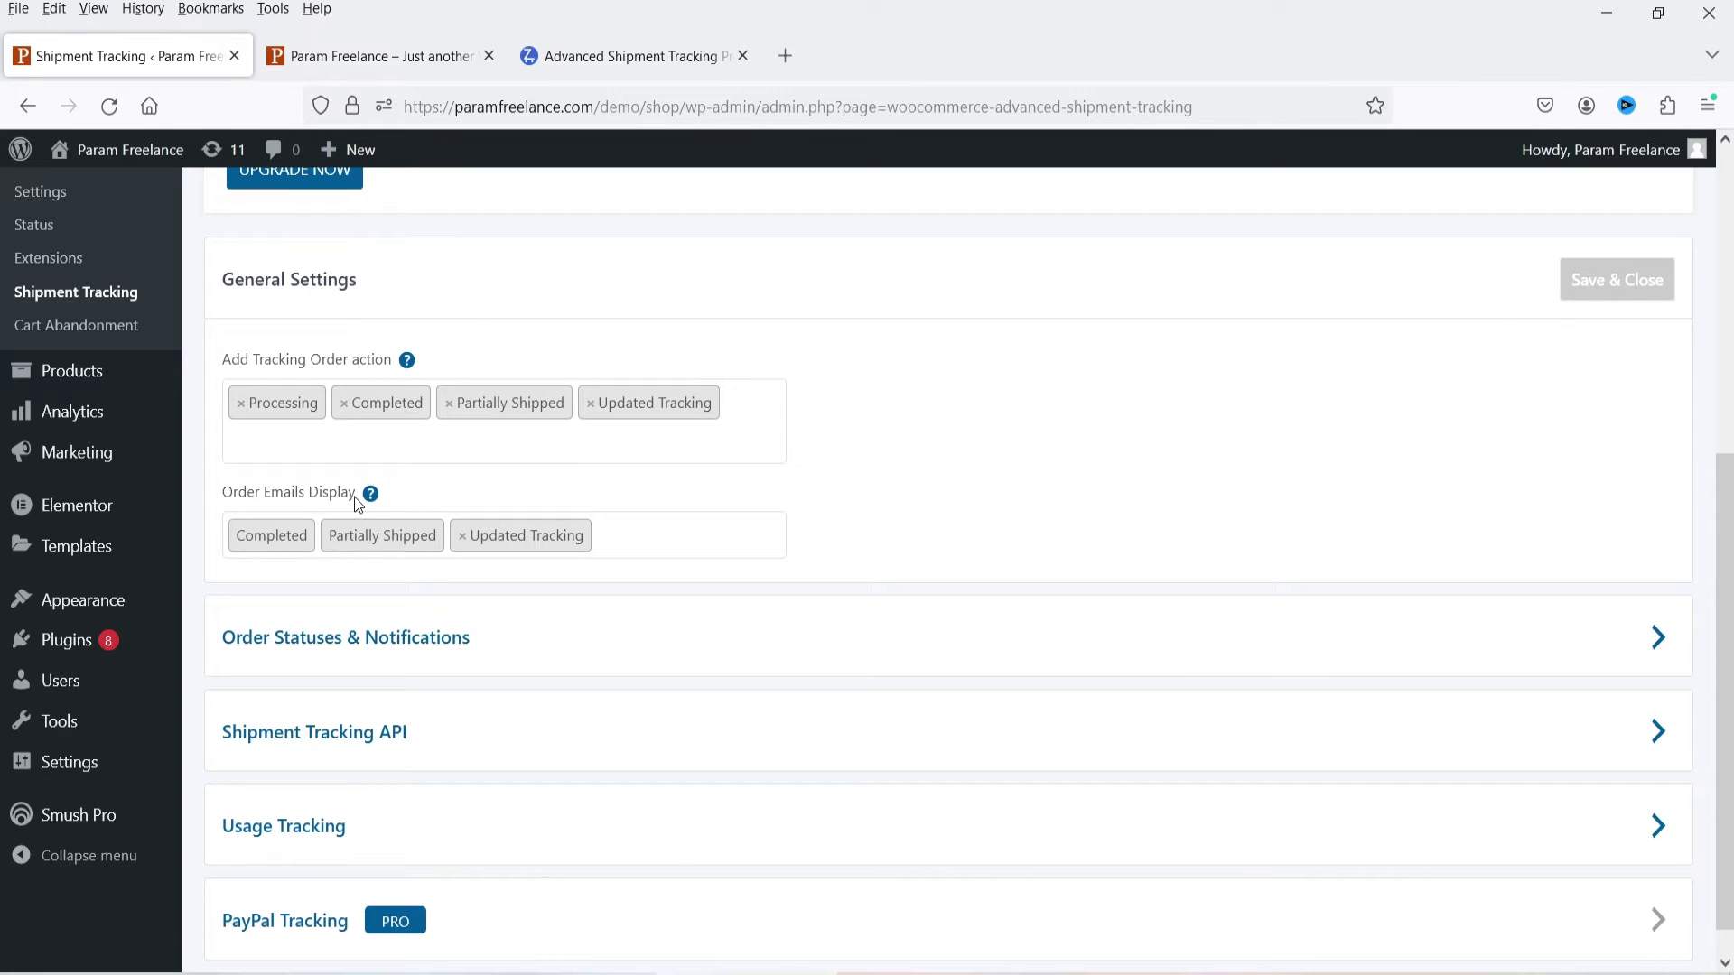
scroll(386, 525, "down", 1)
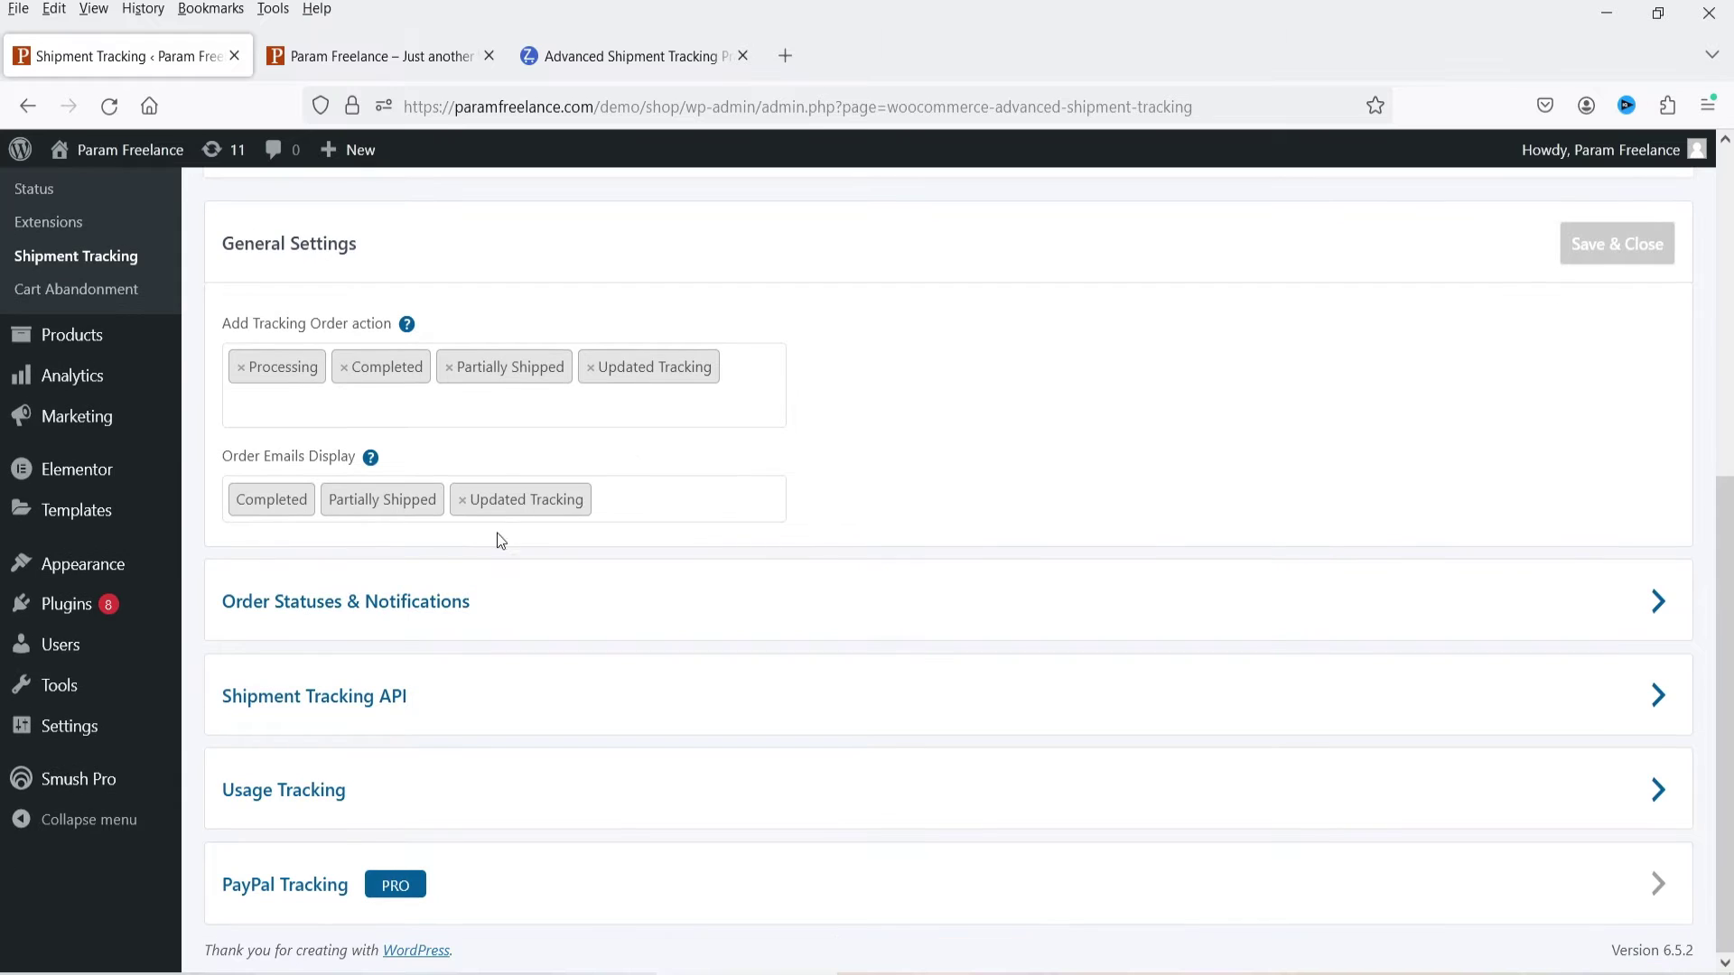
mouse_move(369, 461)
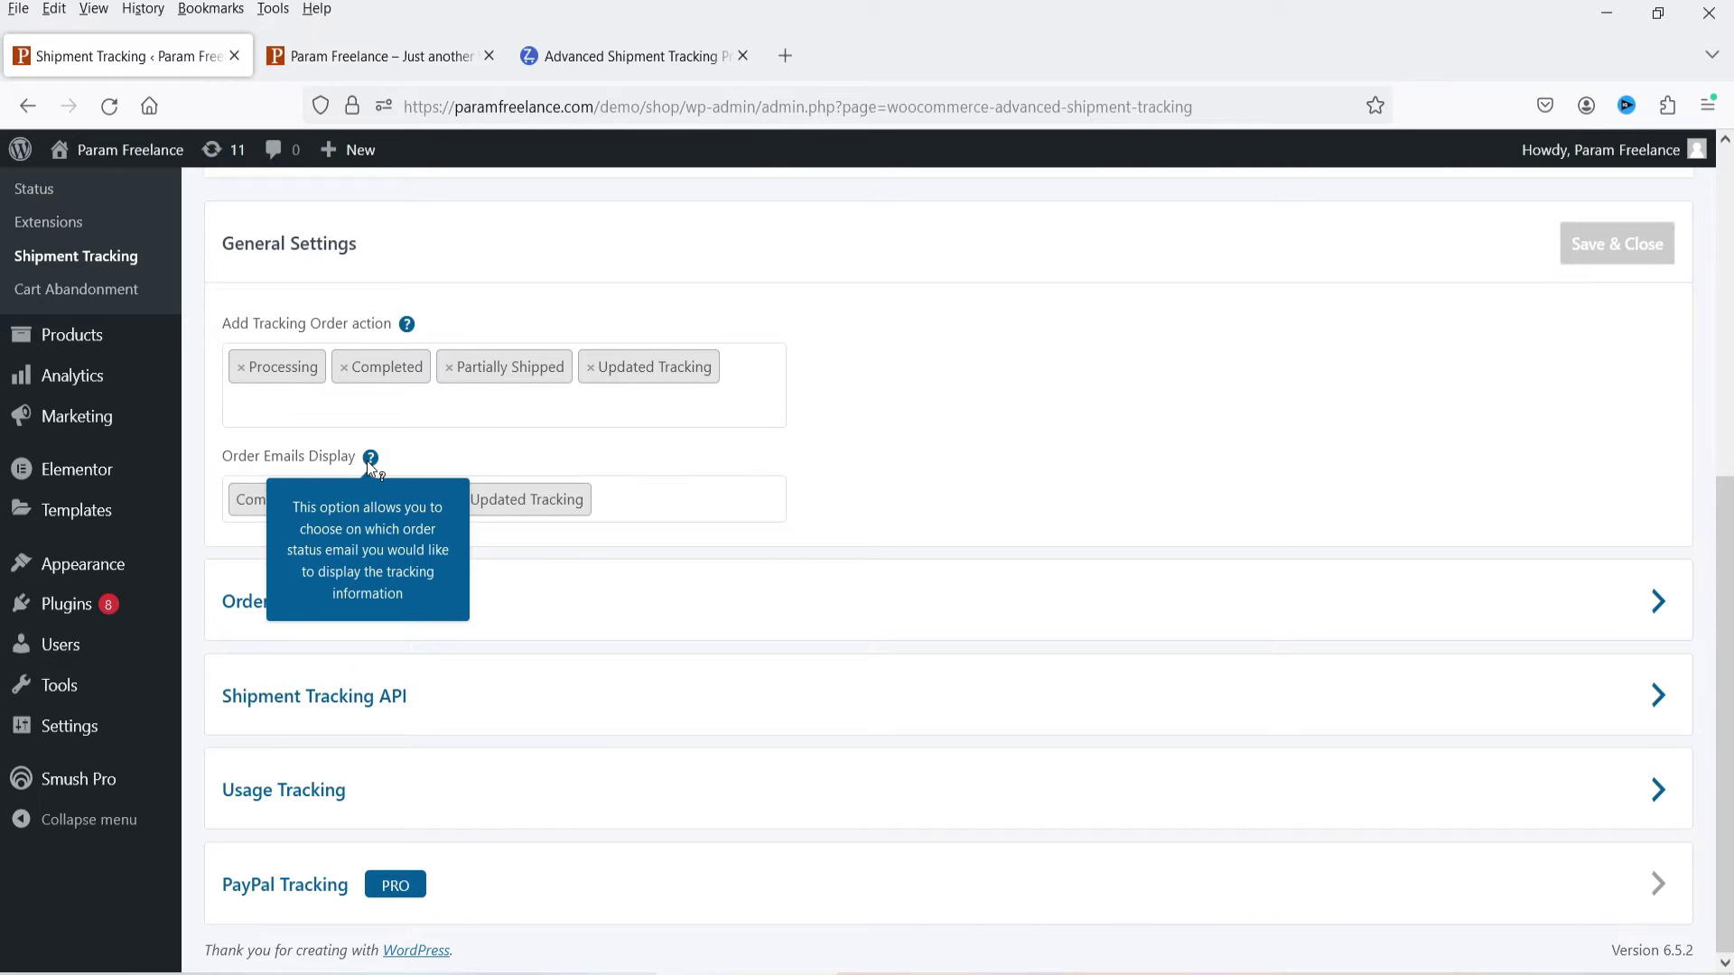
left_click(643, 504)
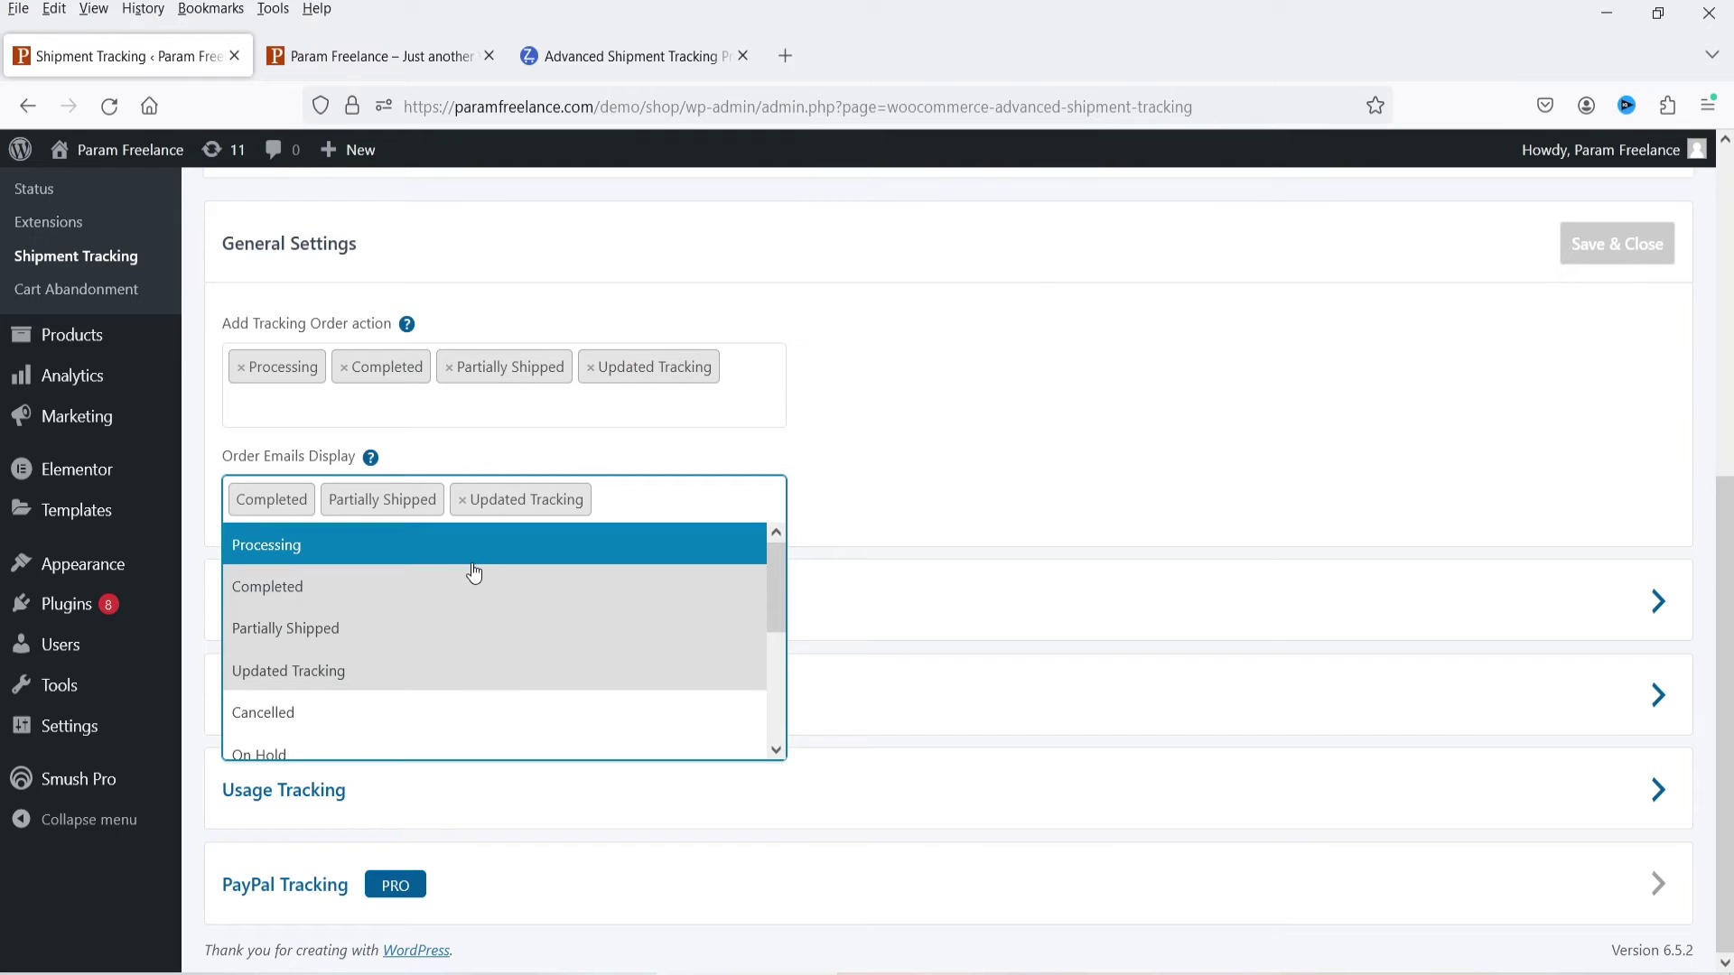
Add Processing to Order Emails Display, then expand Order Statuses, Shipment Tracking API and Usage Tracking.
left_click(472, 549)
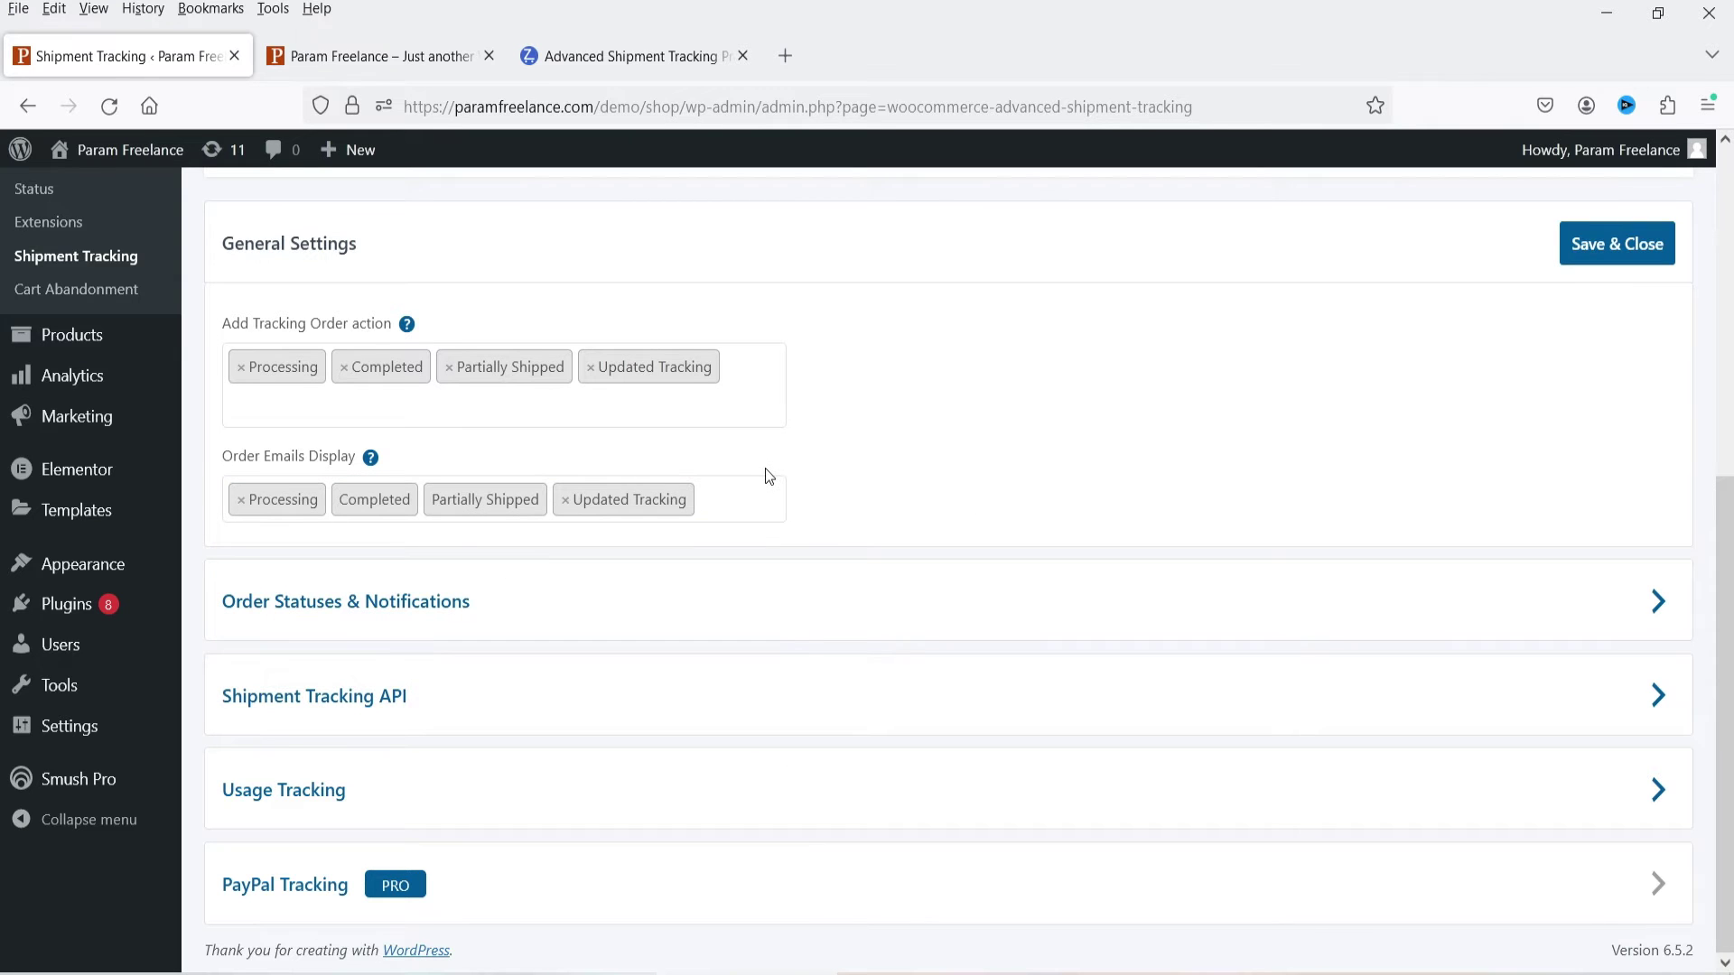
left_click(527, 596)
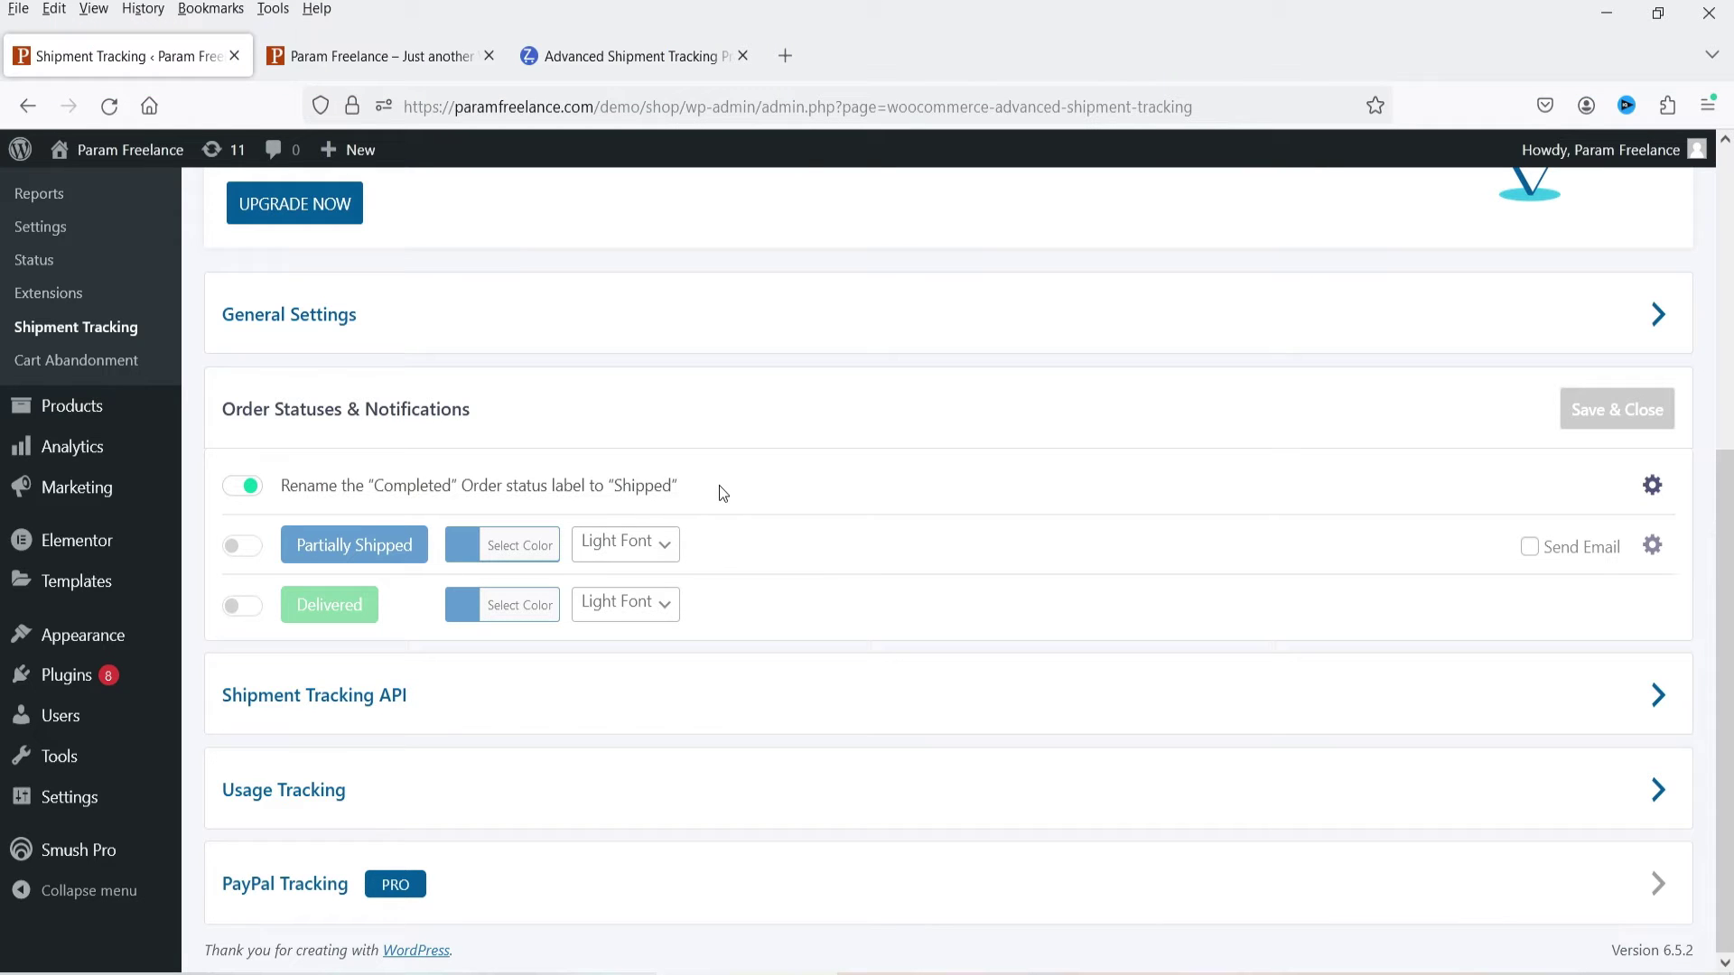
left_click(398, 693)
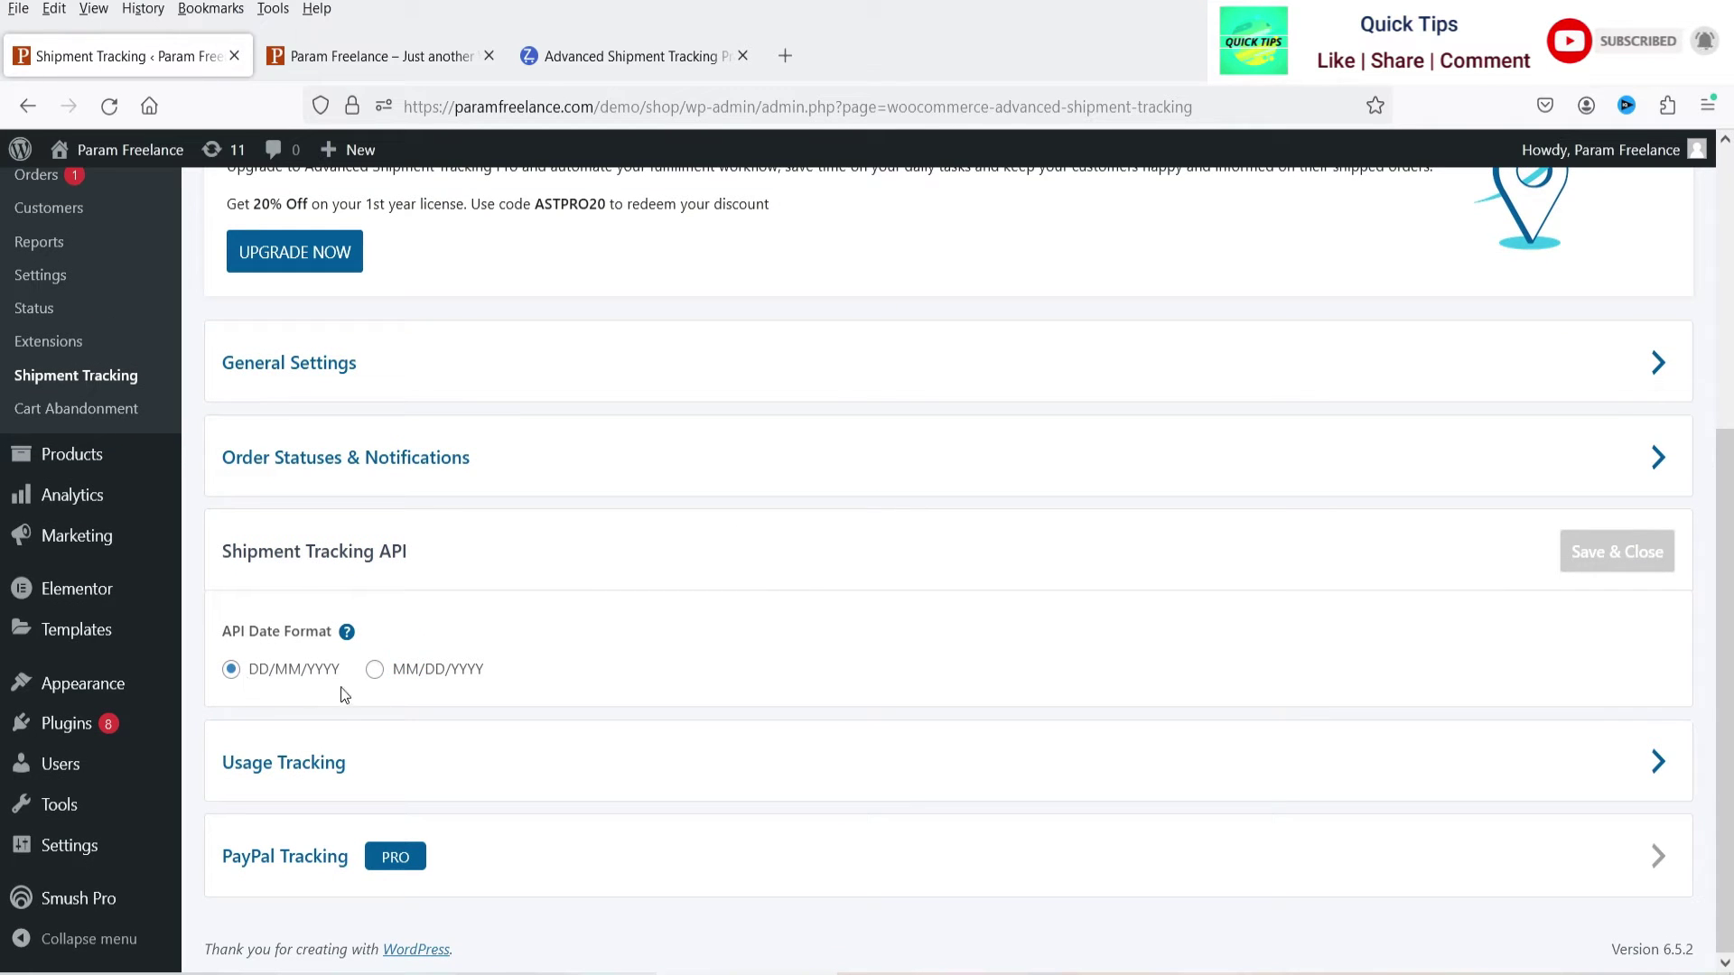
left_click(400, 774)
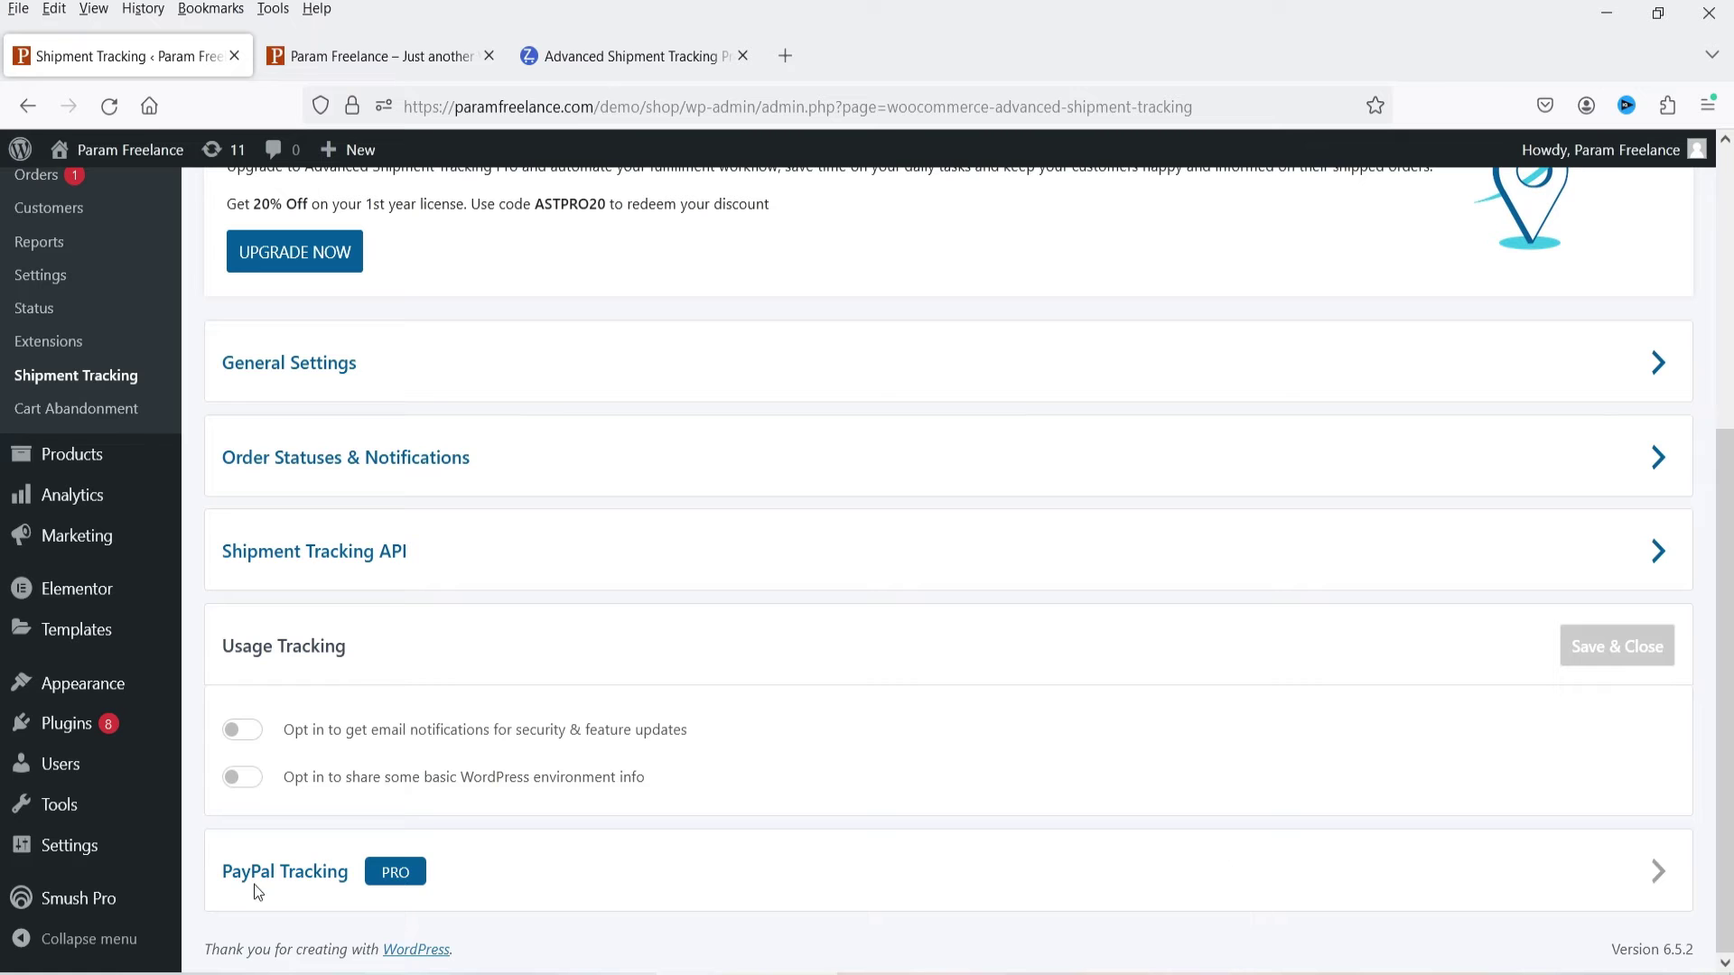
scroll(1594, 564, "up", 2)
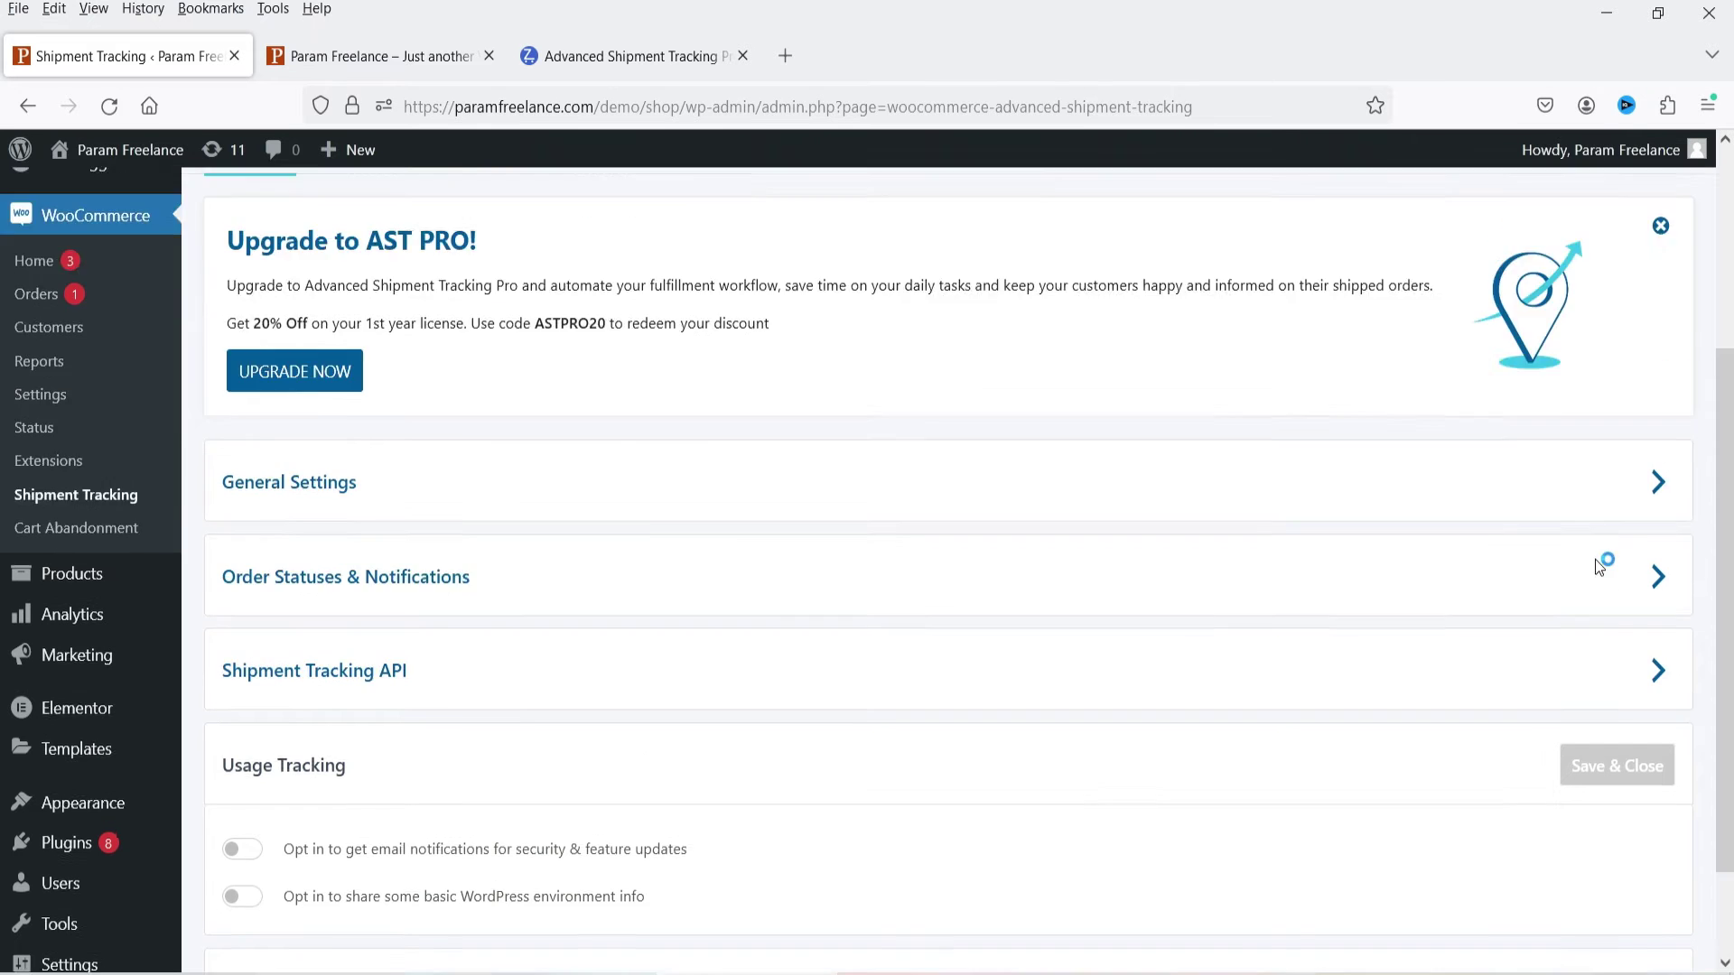
scroll(1216, 631, "up", 5)
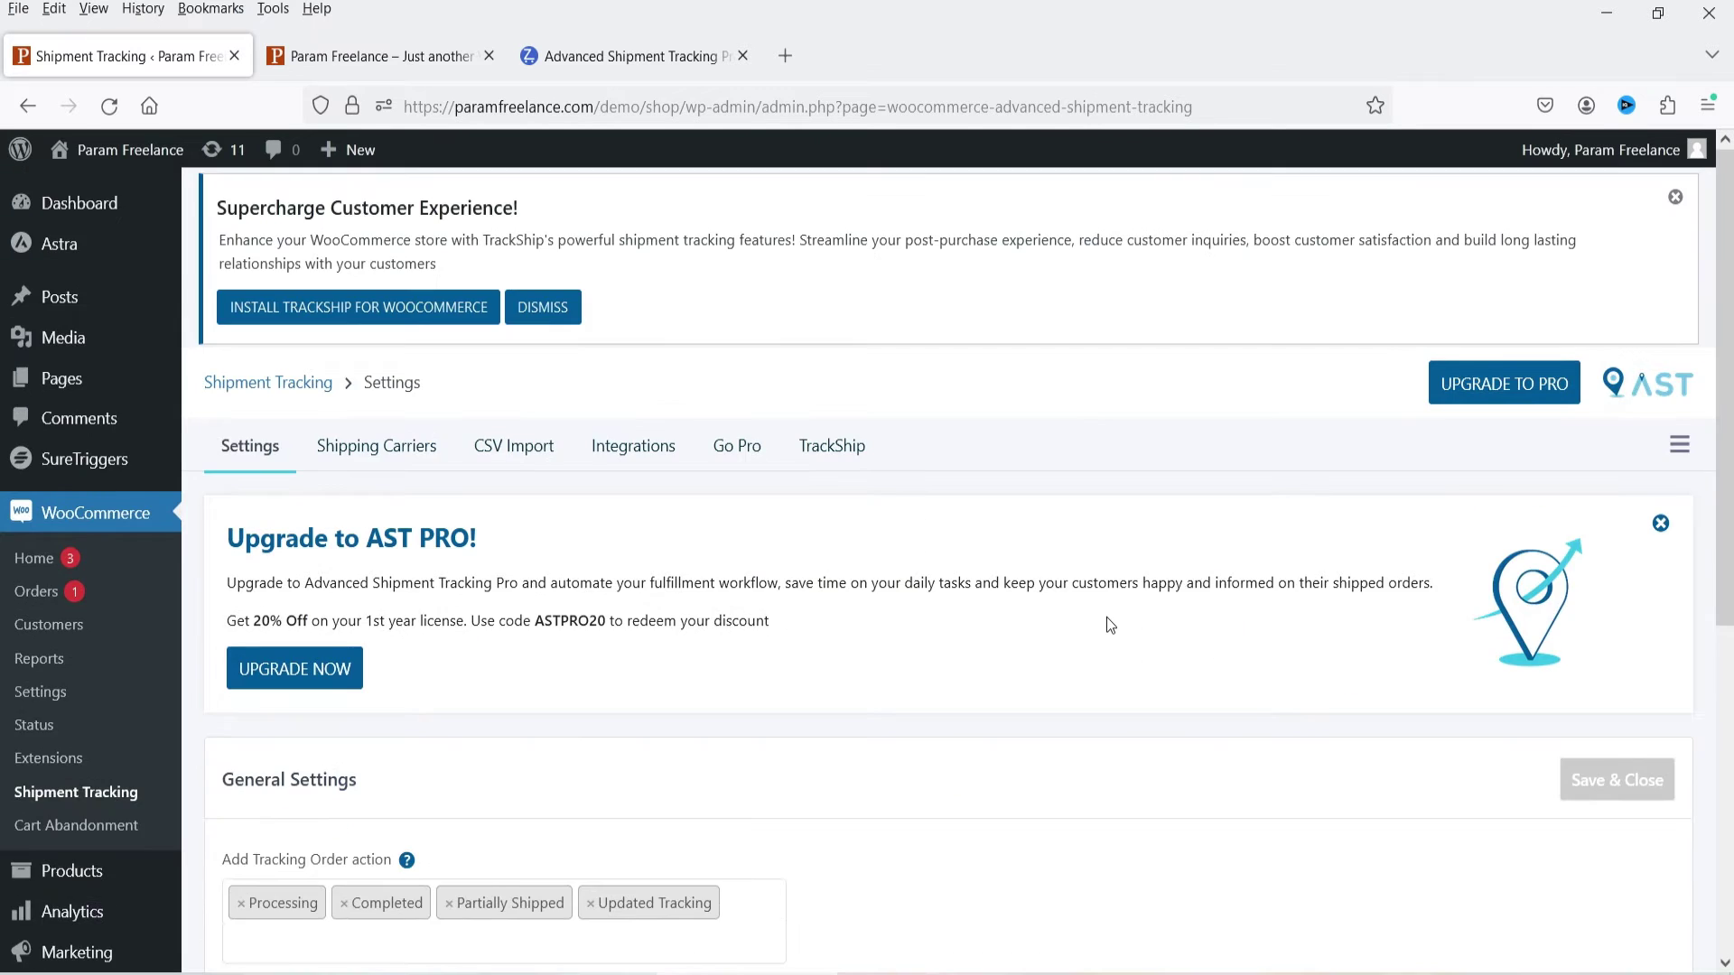
Enable DHL US from the Shipping Carriers list and browse the next page of carriers.
left_click(390, 449)
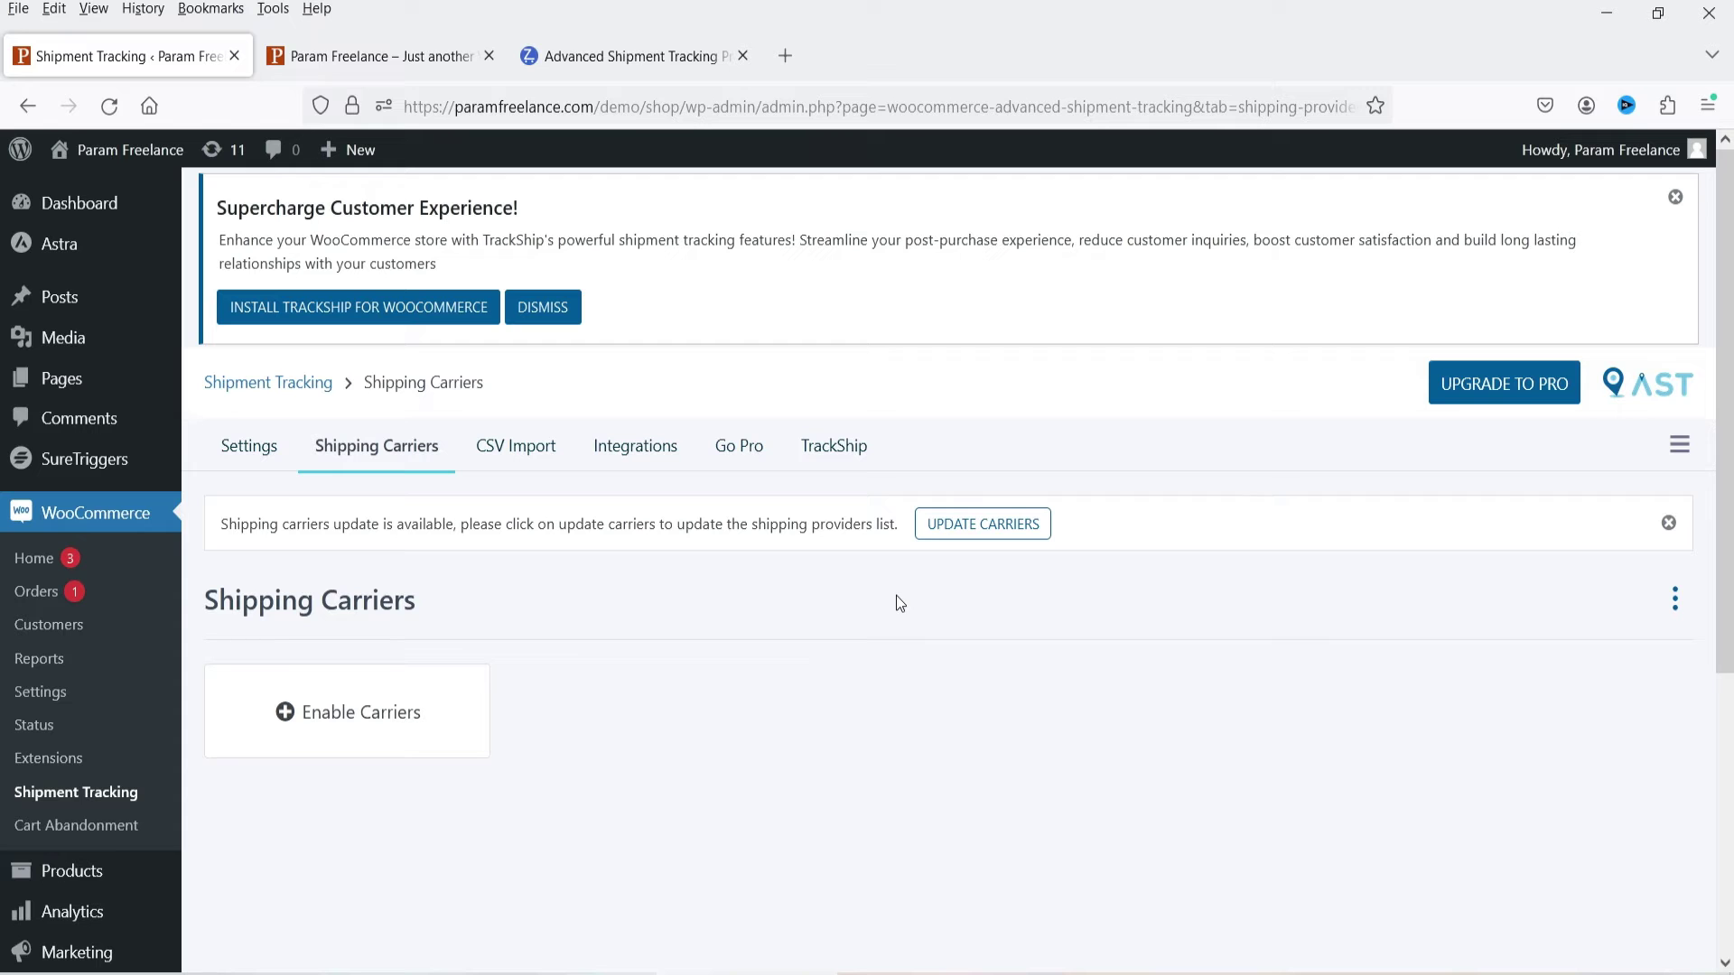
left_click(312, 715)
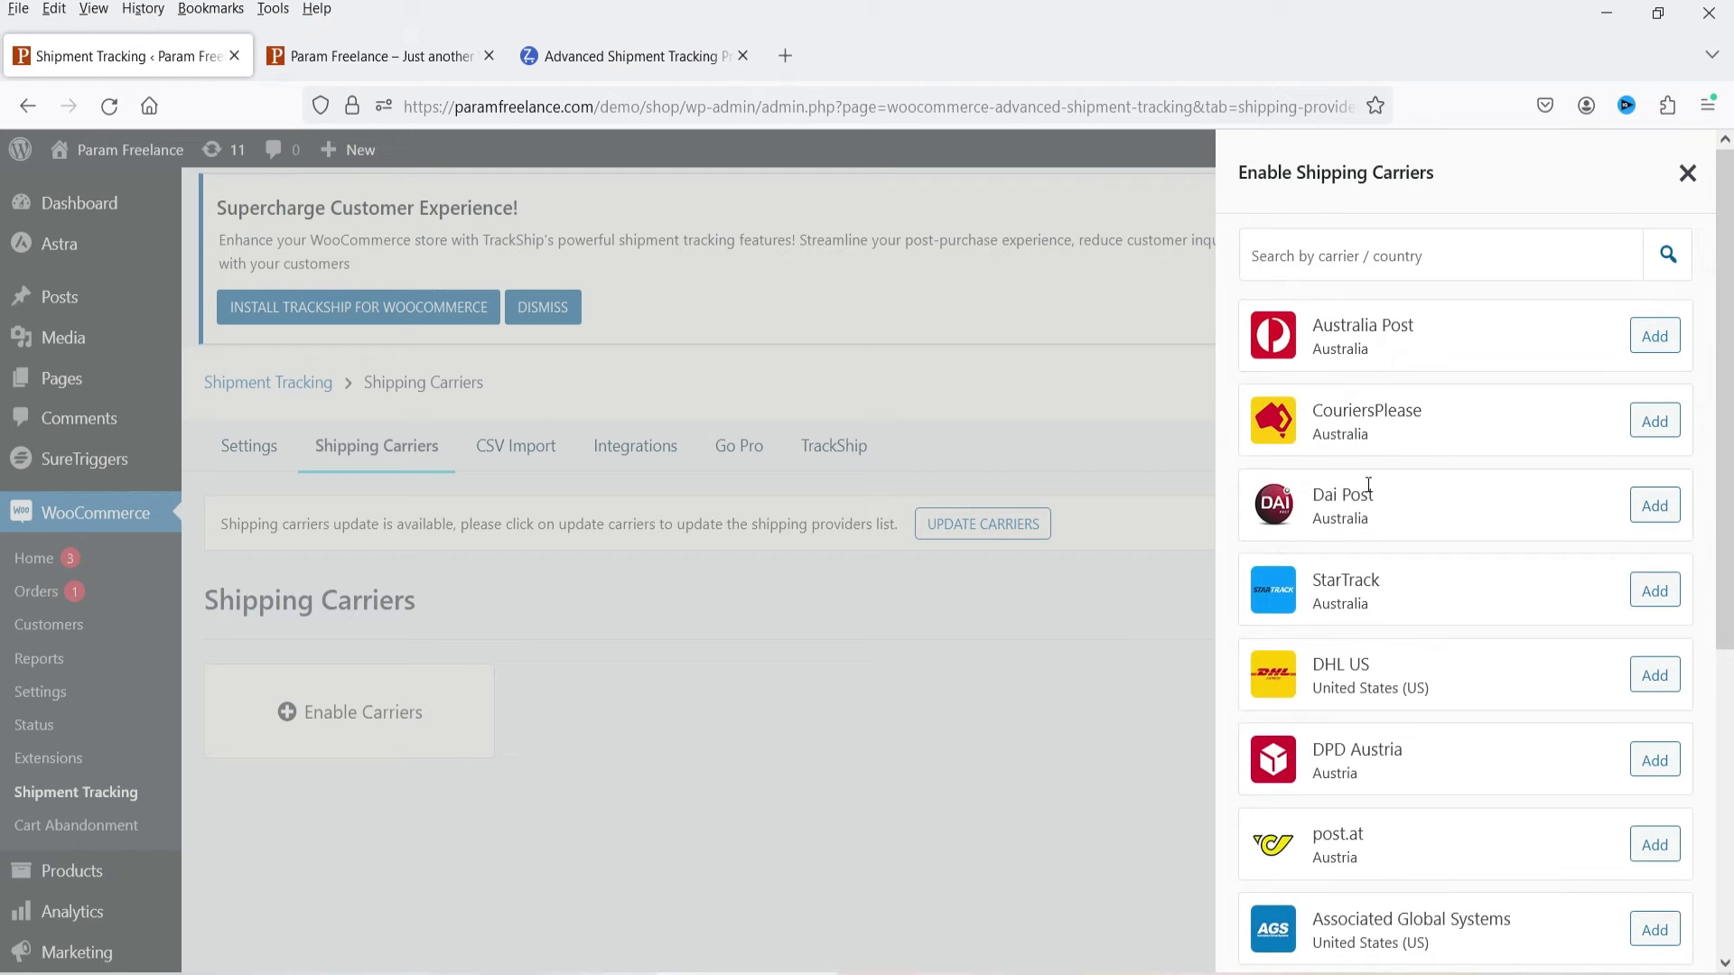
left_click(1648, 679)
scroll(1515, 576, "down", 5)
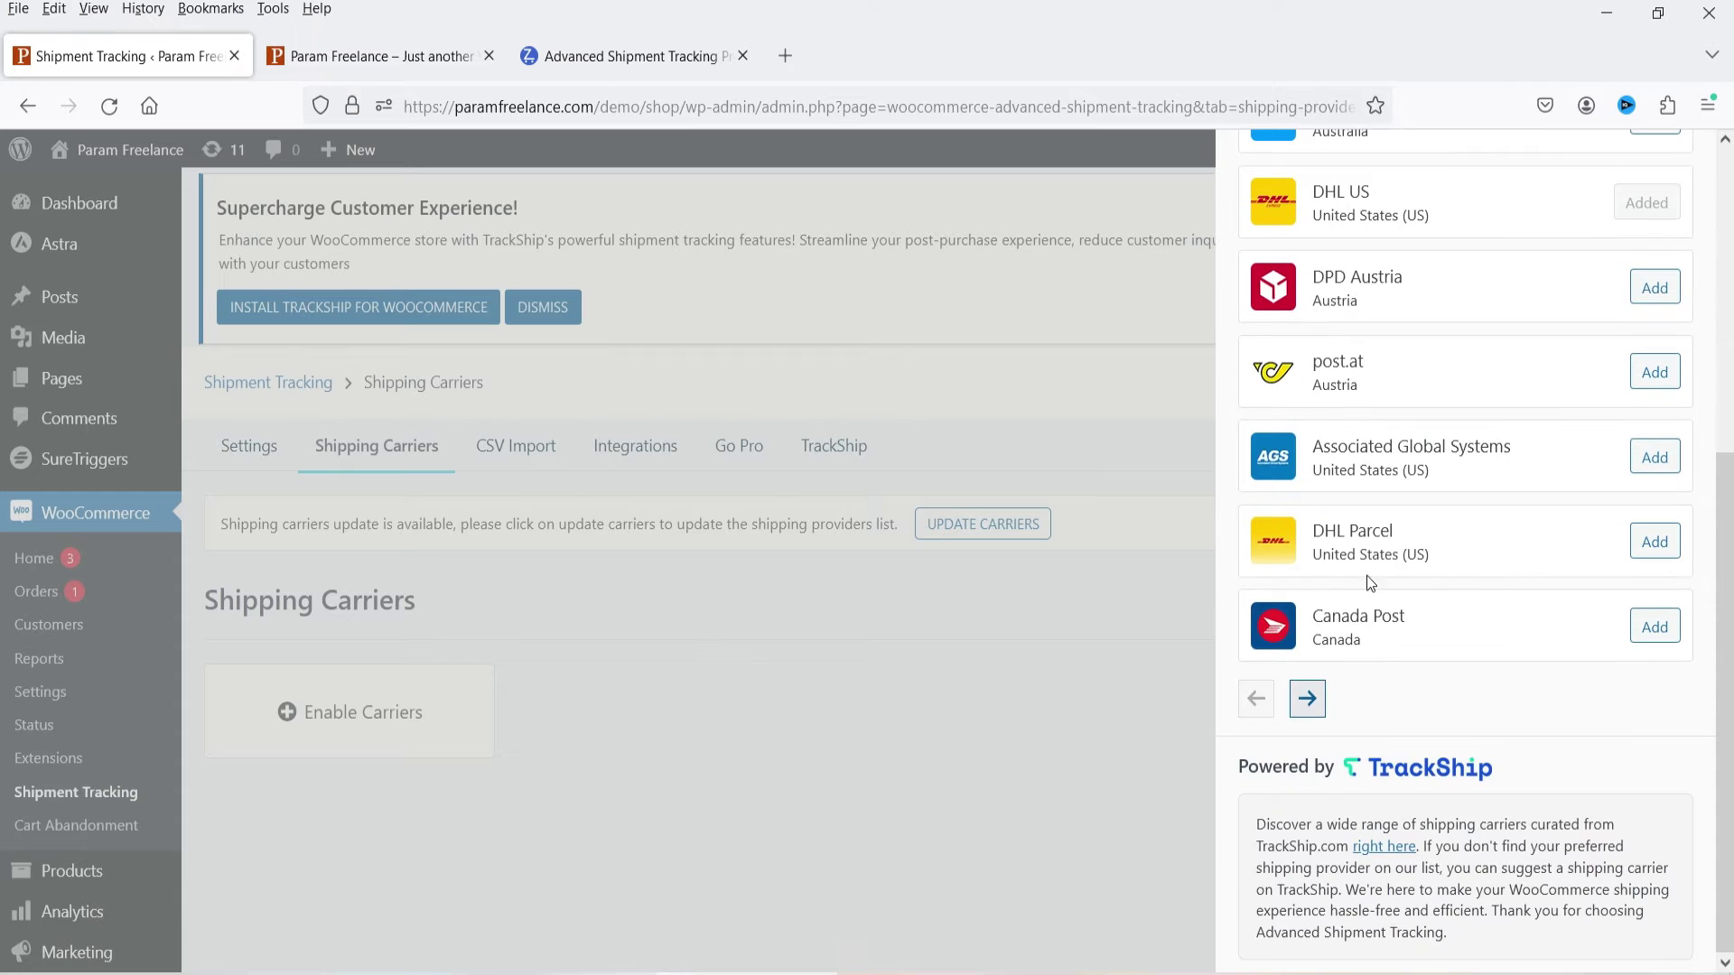
scroll(1414, 664, "up", 5)
scroll(1413, 646, "down", 5)
left_click(1311, 698)
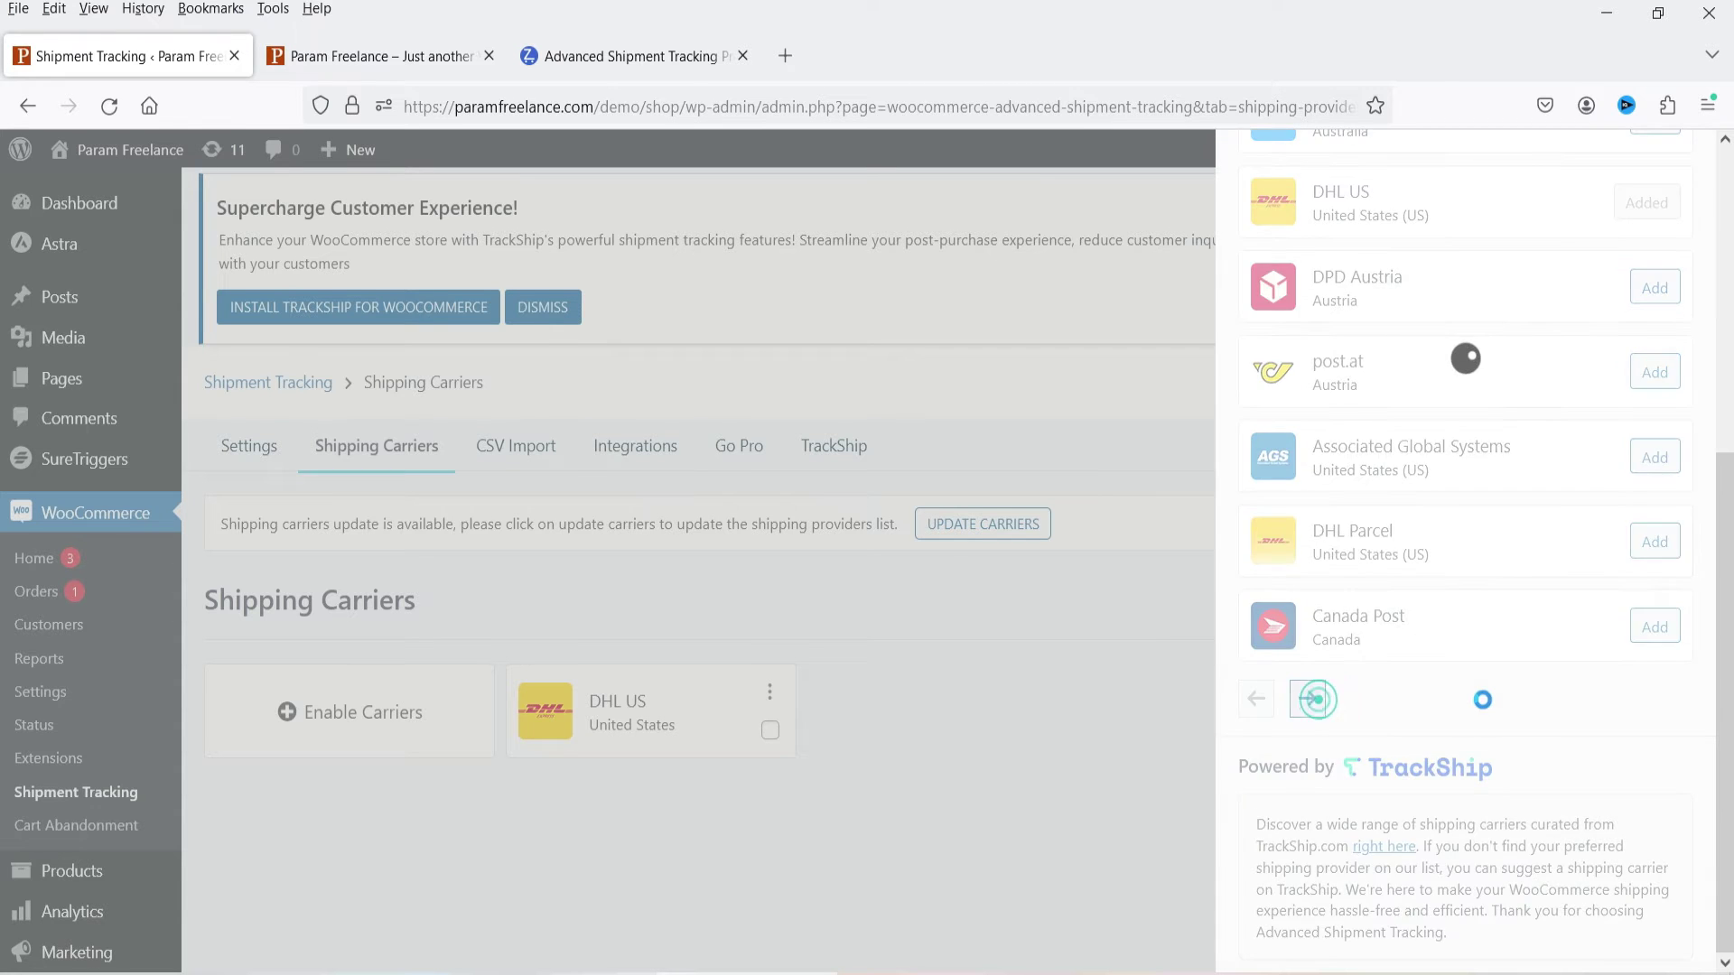
scroll(1457, 461, "up", 5)
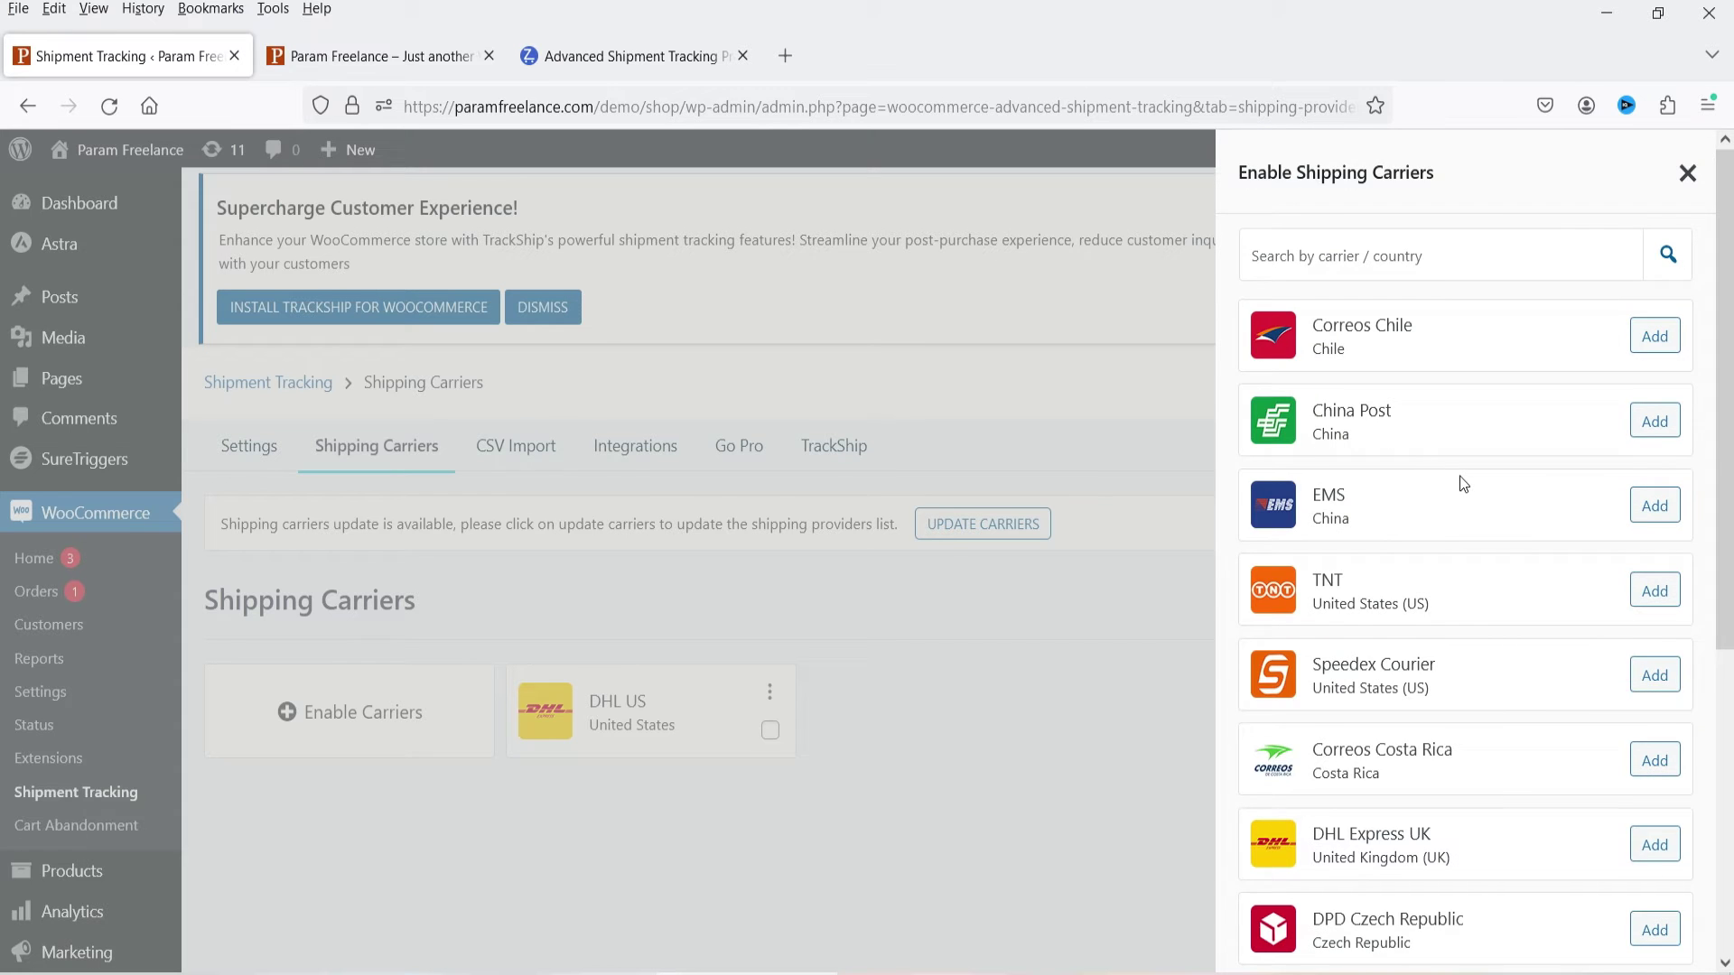
scroll(1460, 484, "down", 3)
scroll(1460, 484, "up", 3)
left_click(1441, 255)
Enable DTDC from a 'dt' carrier search, then run a new carrier search.
type("dtdc")
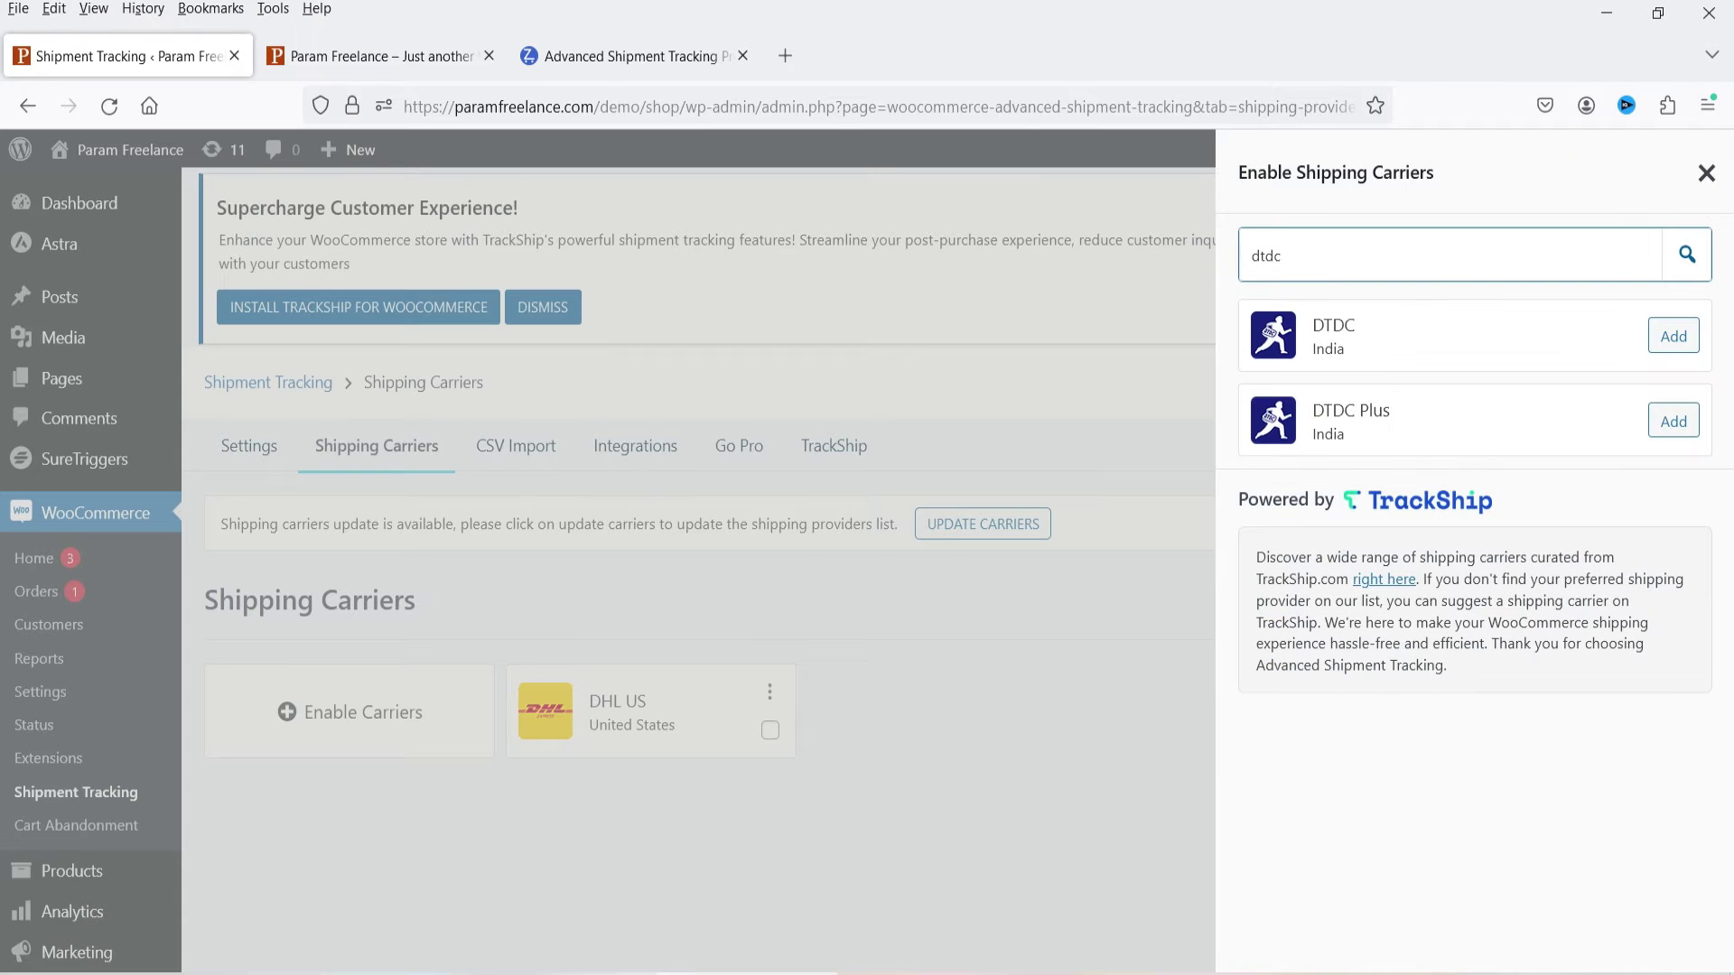
left_click(1680, 354)
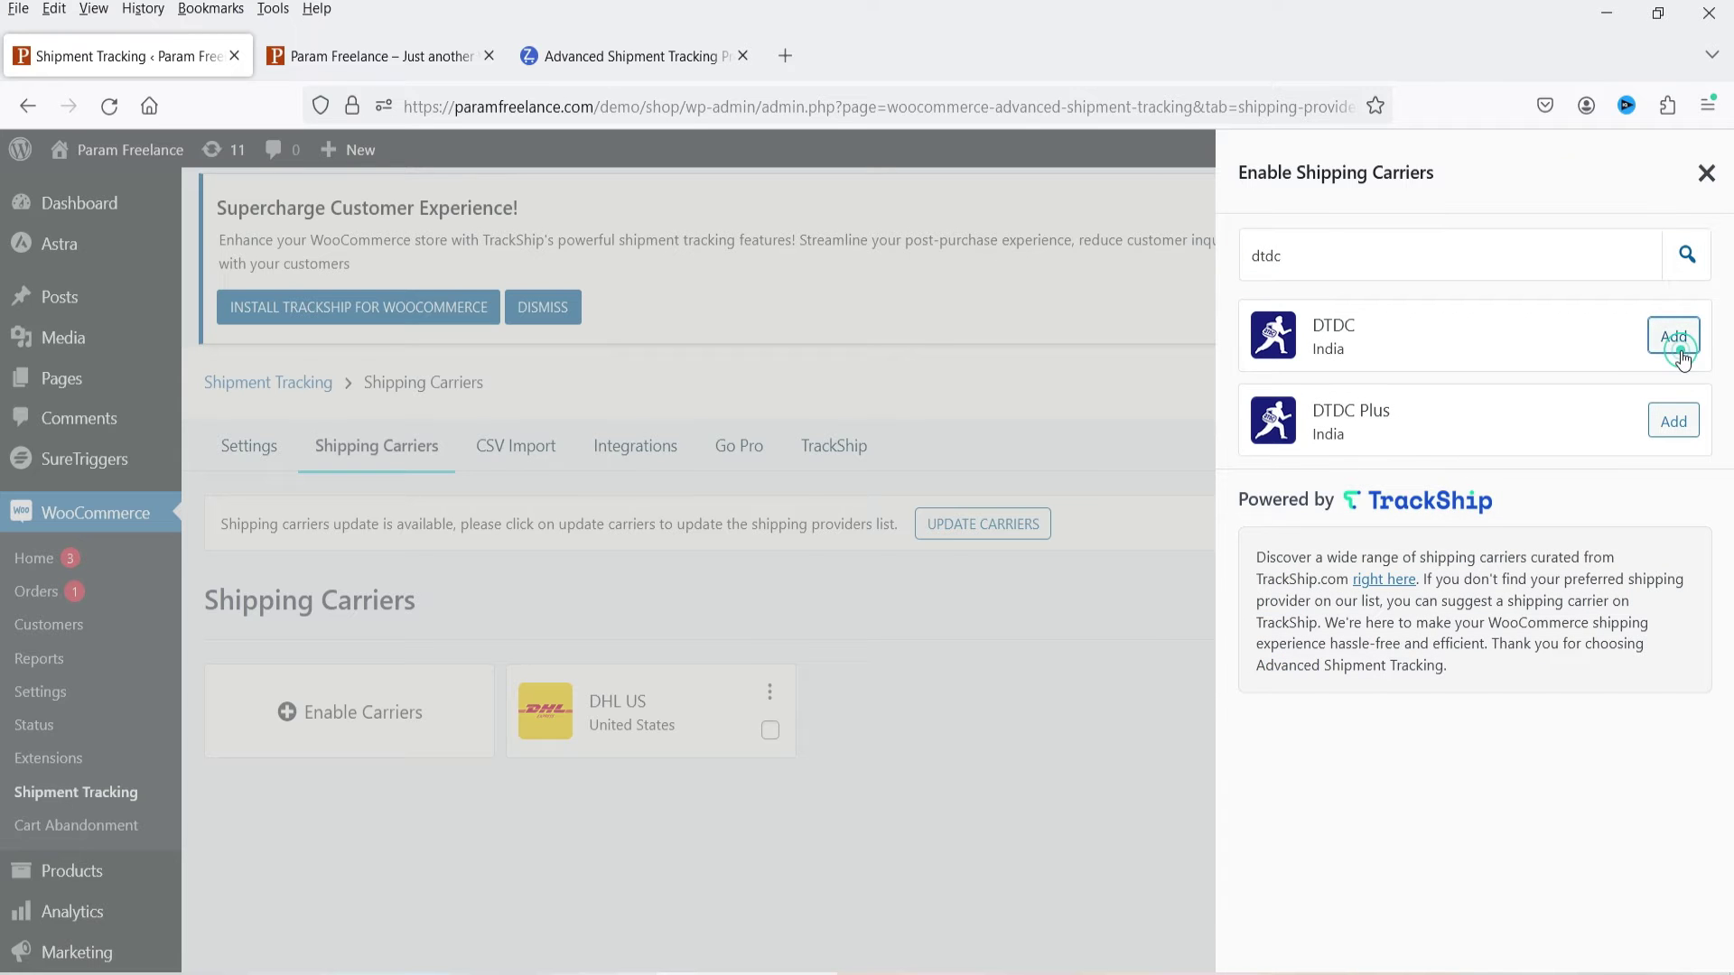
double_click(1347, 258)
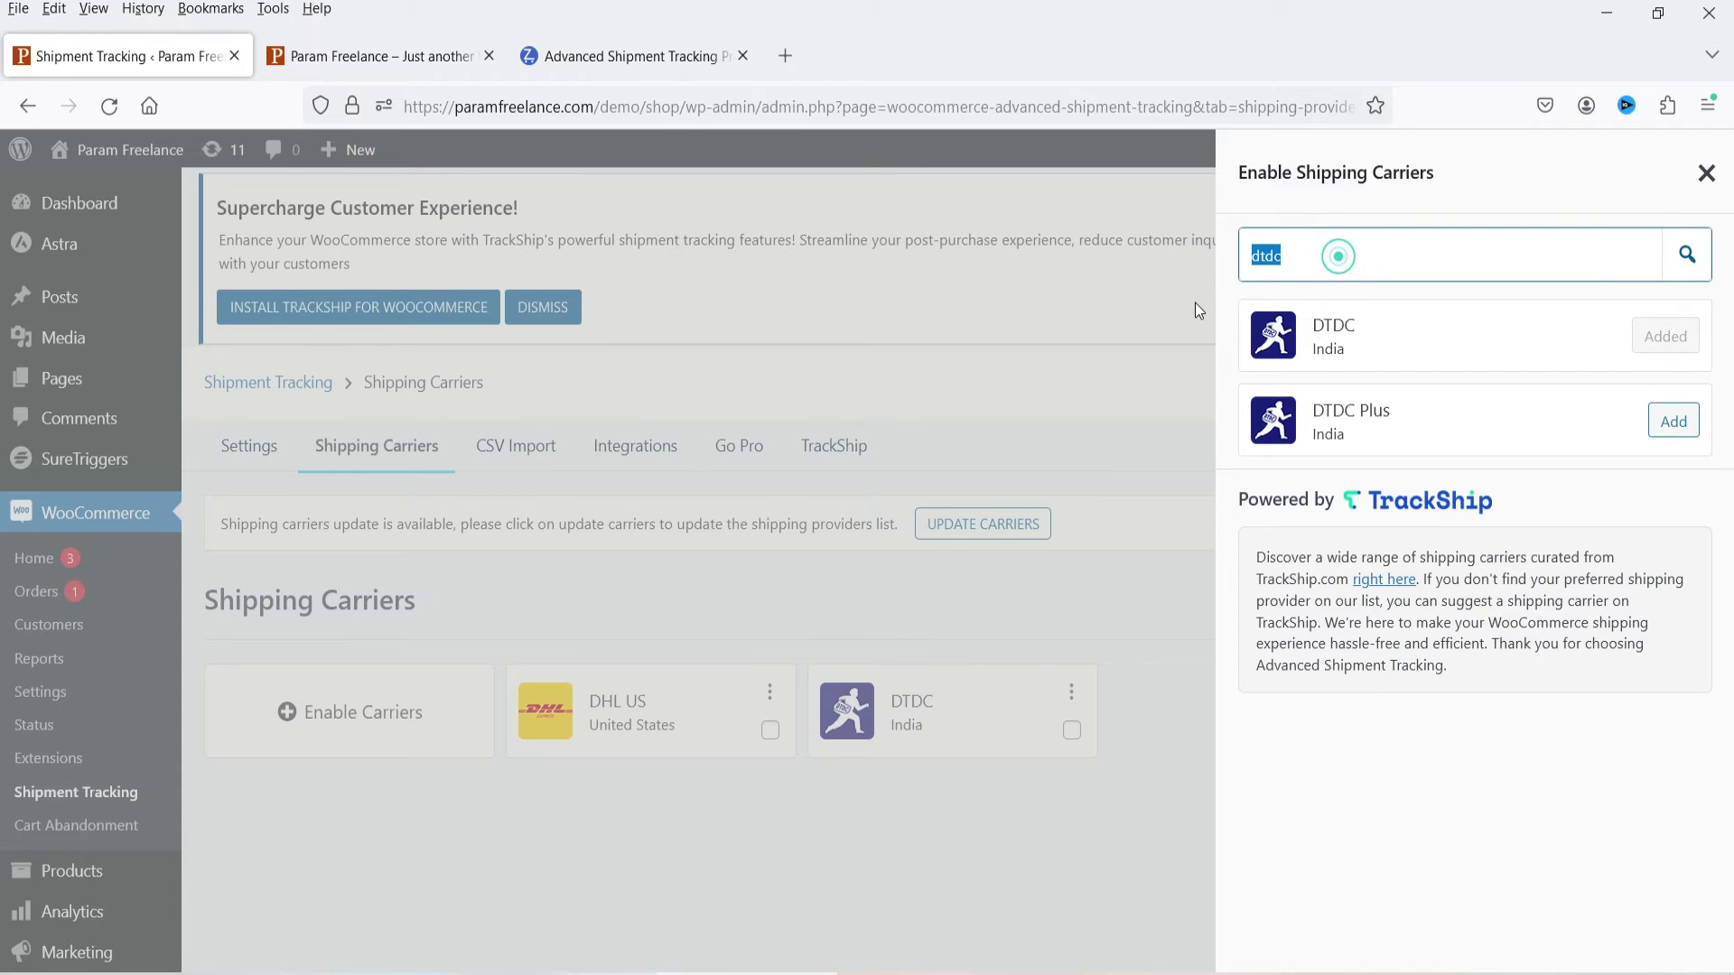
type("da")
key("Return")
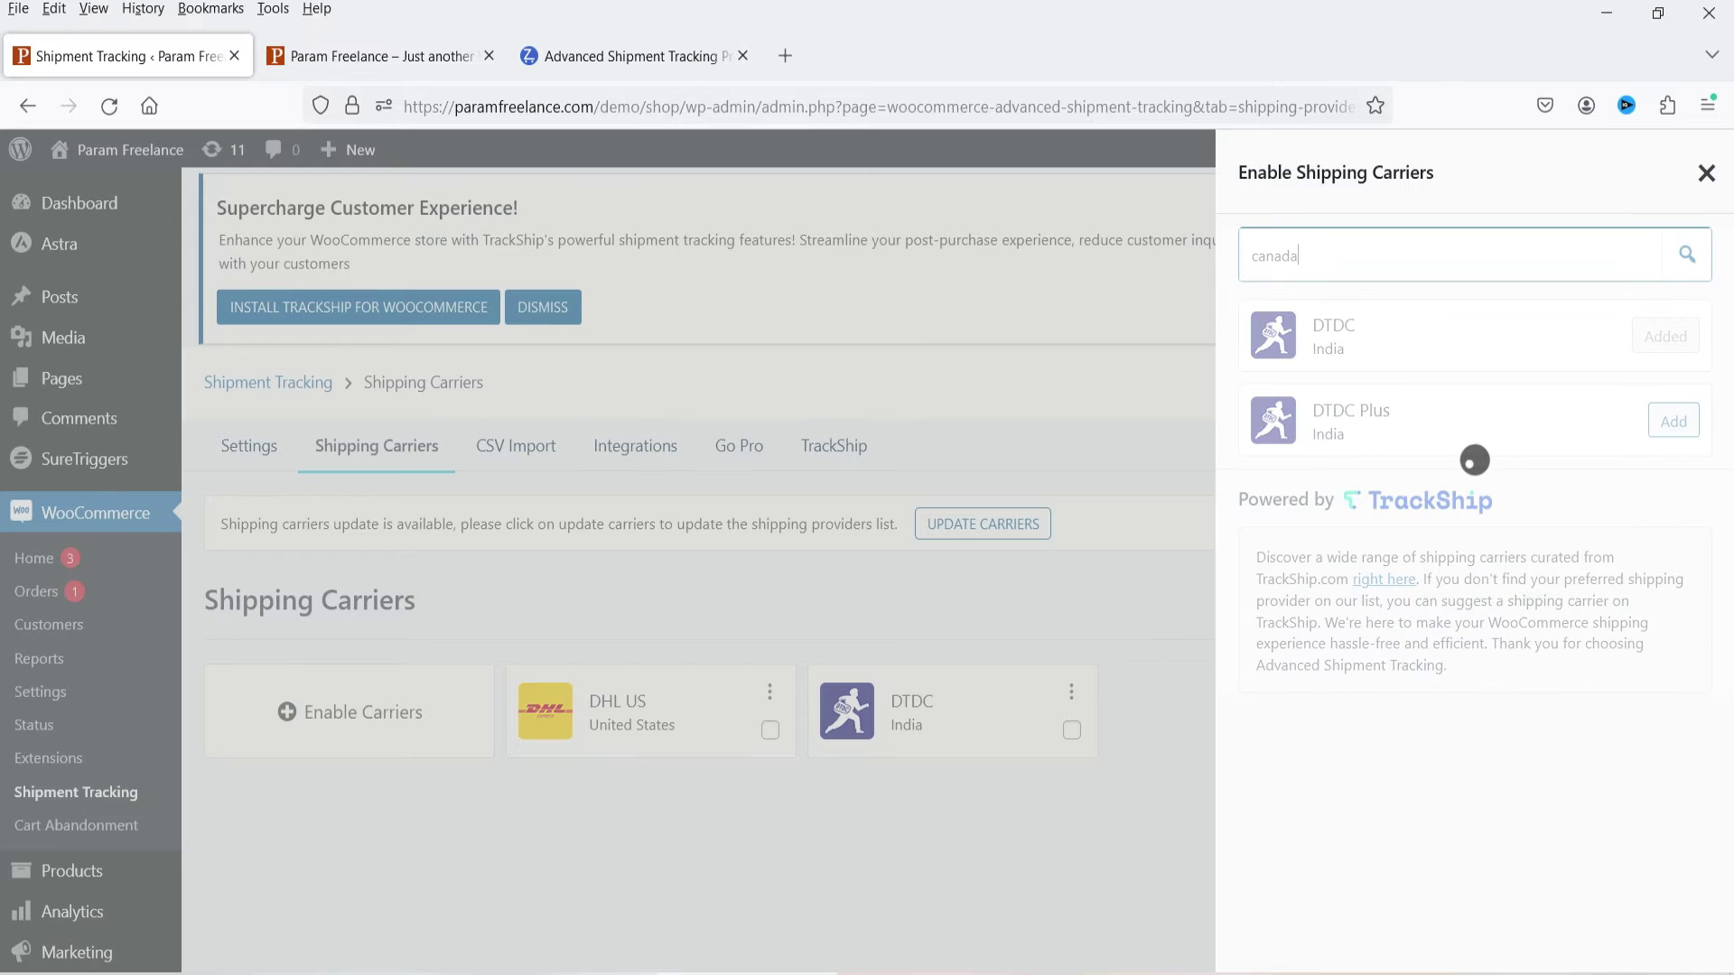
scroll(1435, 496, "down", 5)
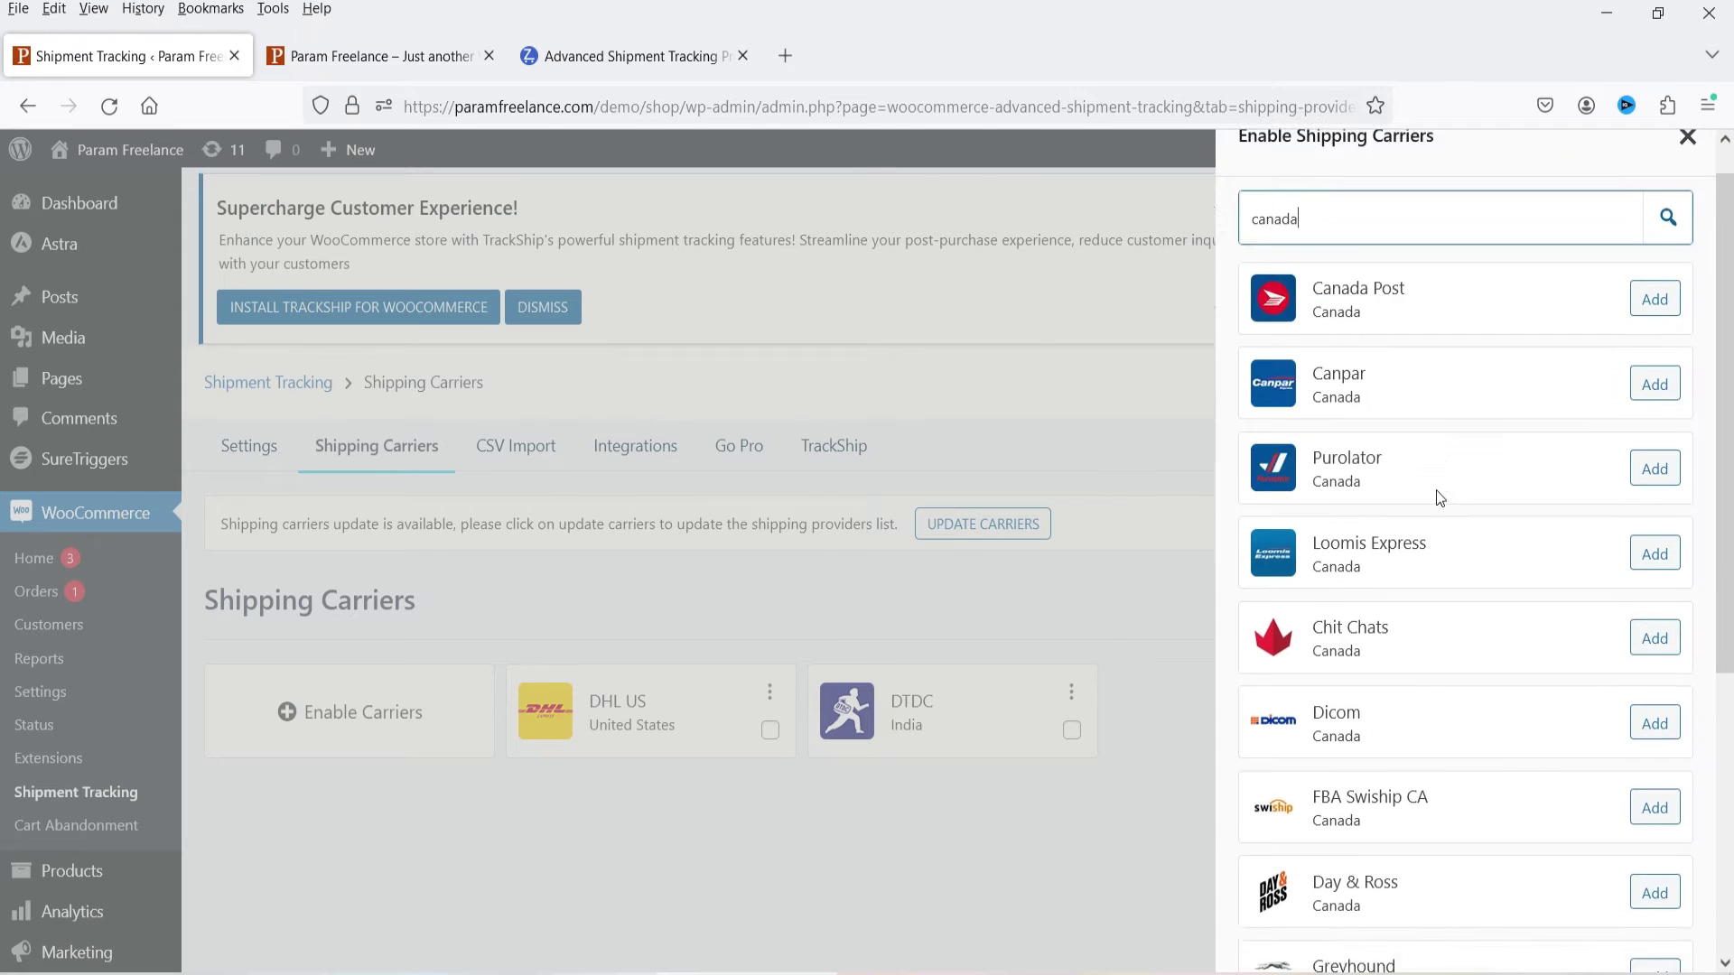
scroll(1424, 553, "up", 4)
scroll(1440, 572, "up", 1)
Search 'indi' and enable Delhivery, India Post and Bluedart.
double_click(1324, 262)
type("india")
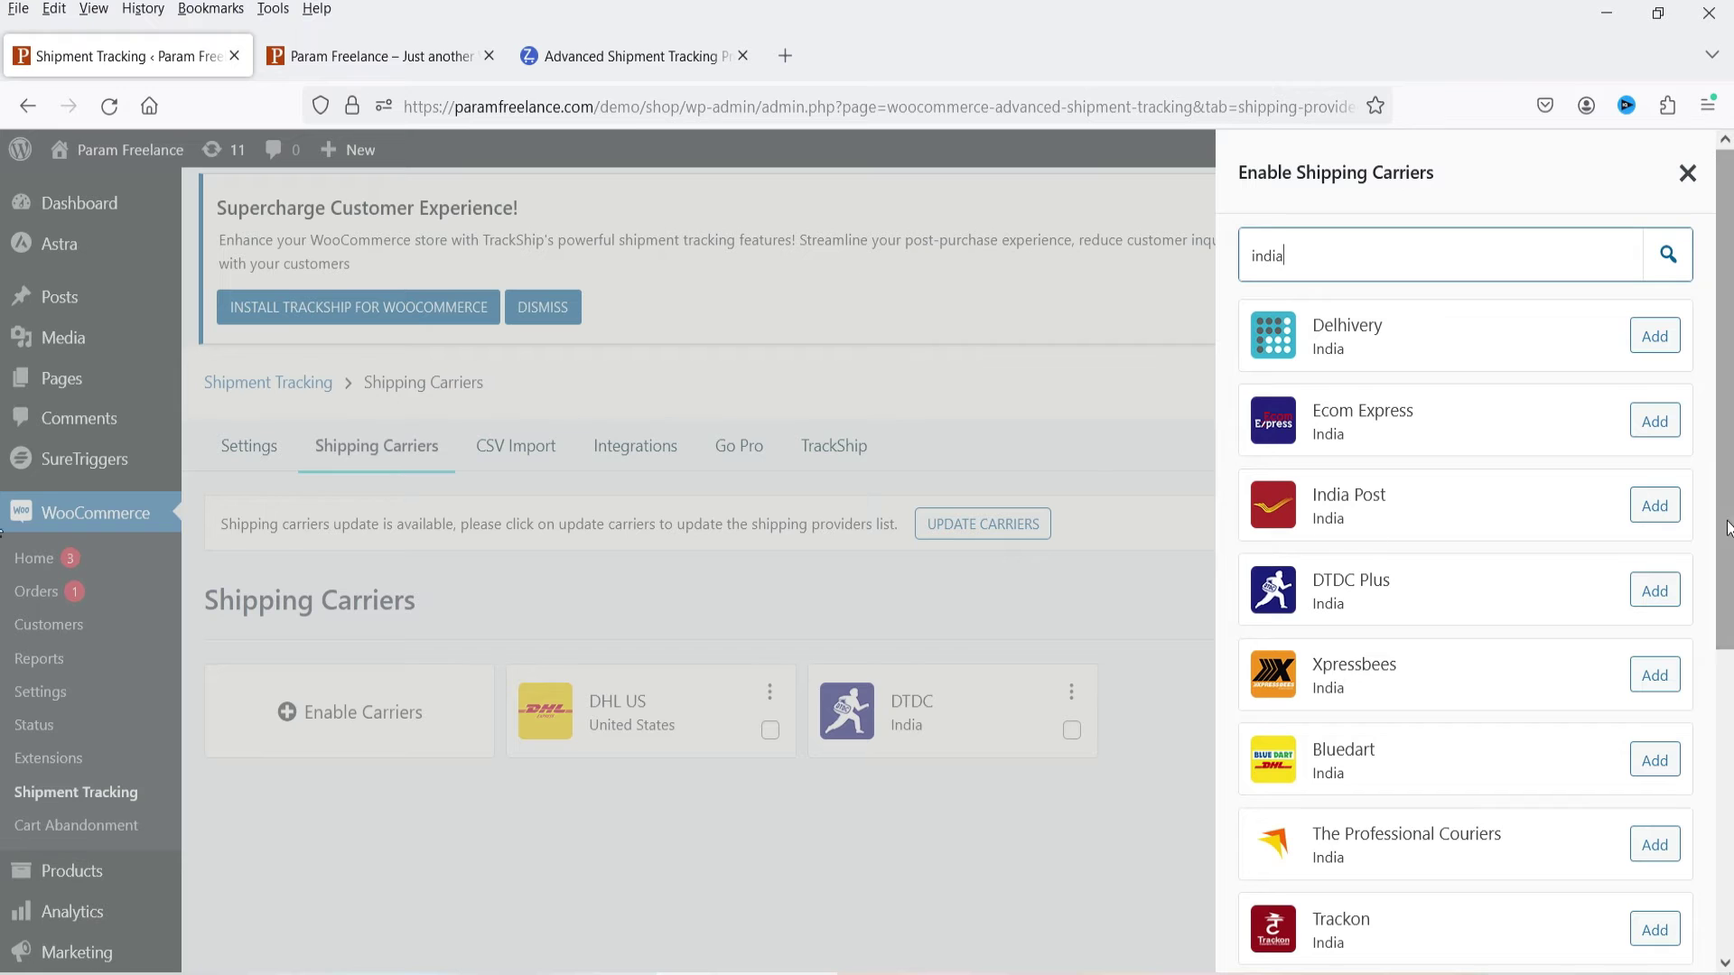
left_click(1651, 341)
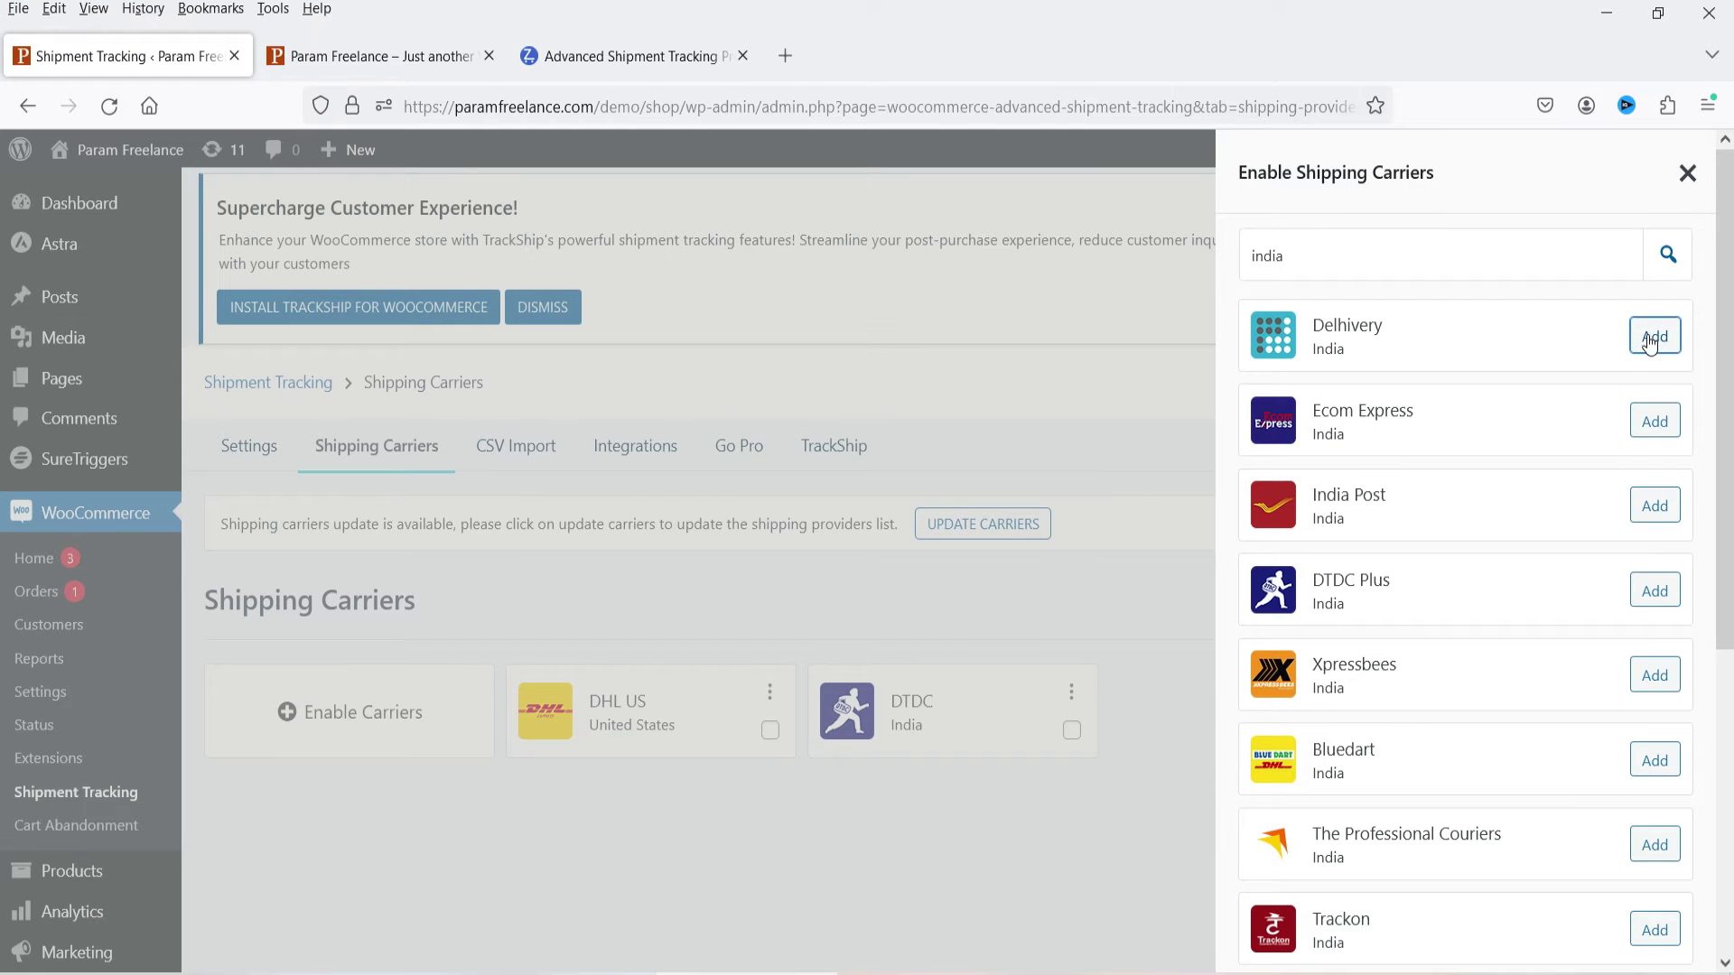
left_click(1654, 505)
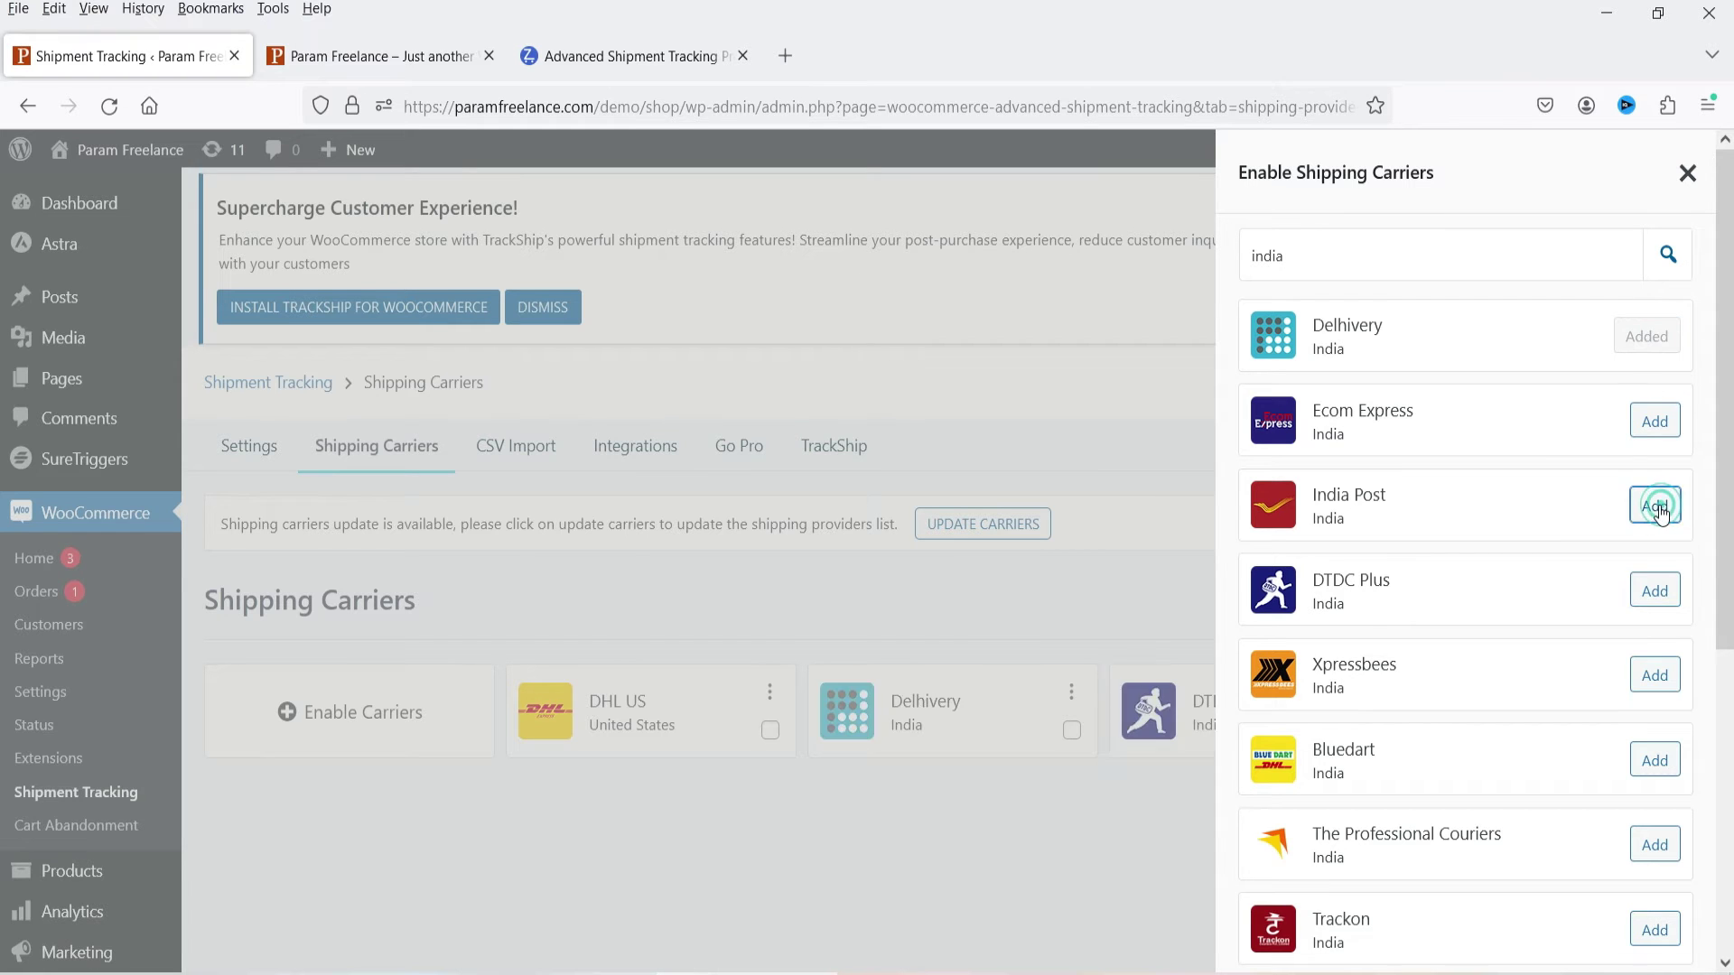
scroll(1463, 596, "down", 2)
left_click(1663, 643)
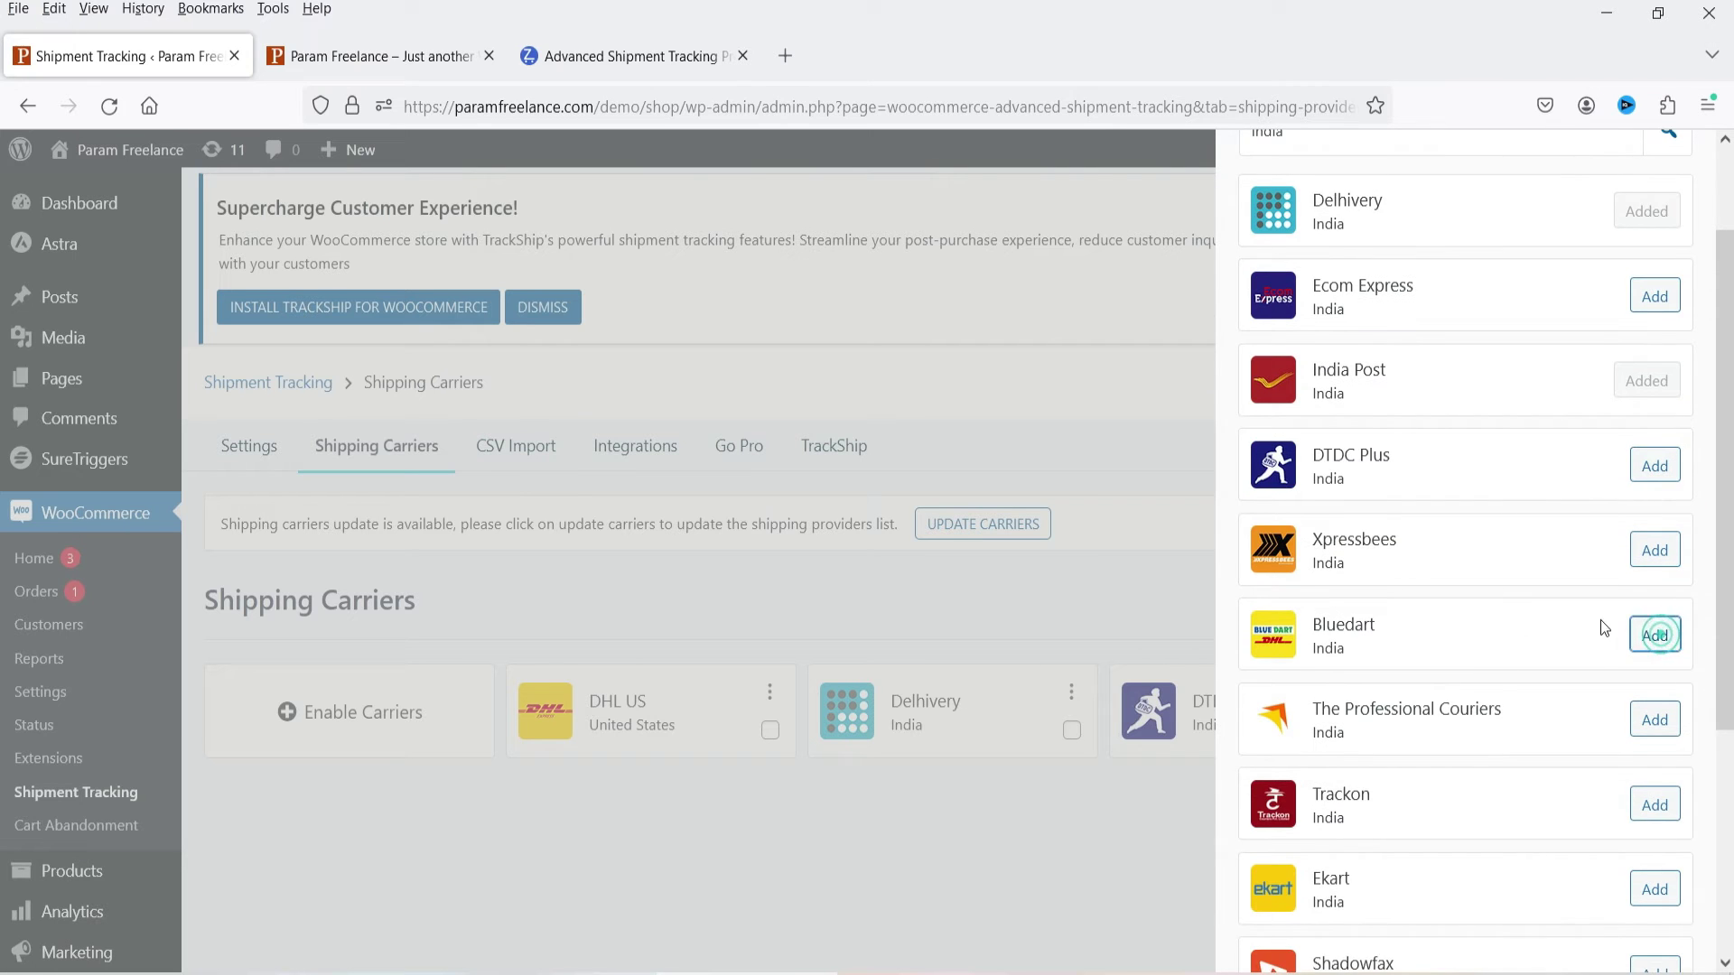
scroll(1553, 619, "down", 3)
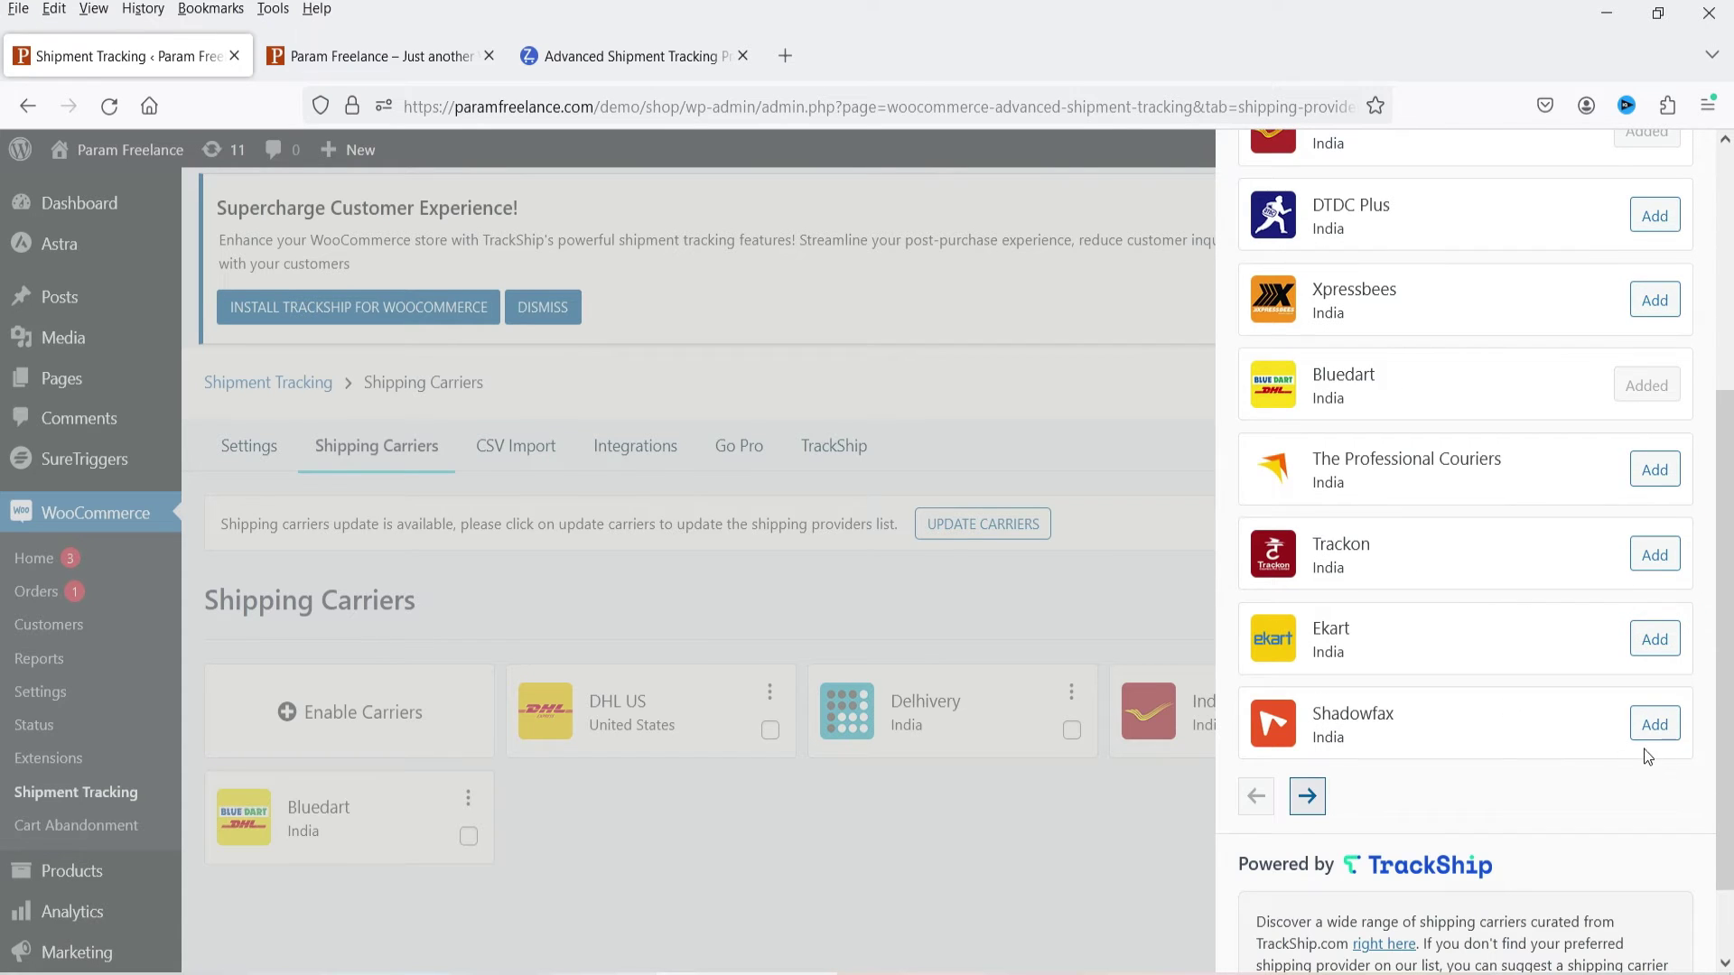
scroll(1524, 708, "up", 5)
Search 'united states', enable FedEx, and close the carrier picker.
double_click(1280, 245)
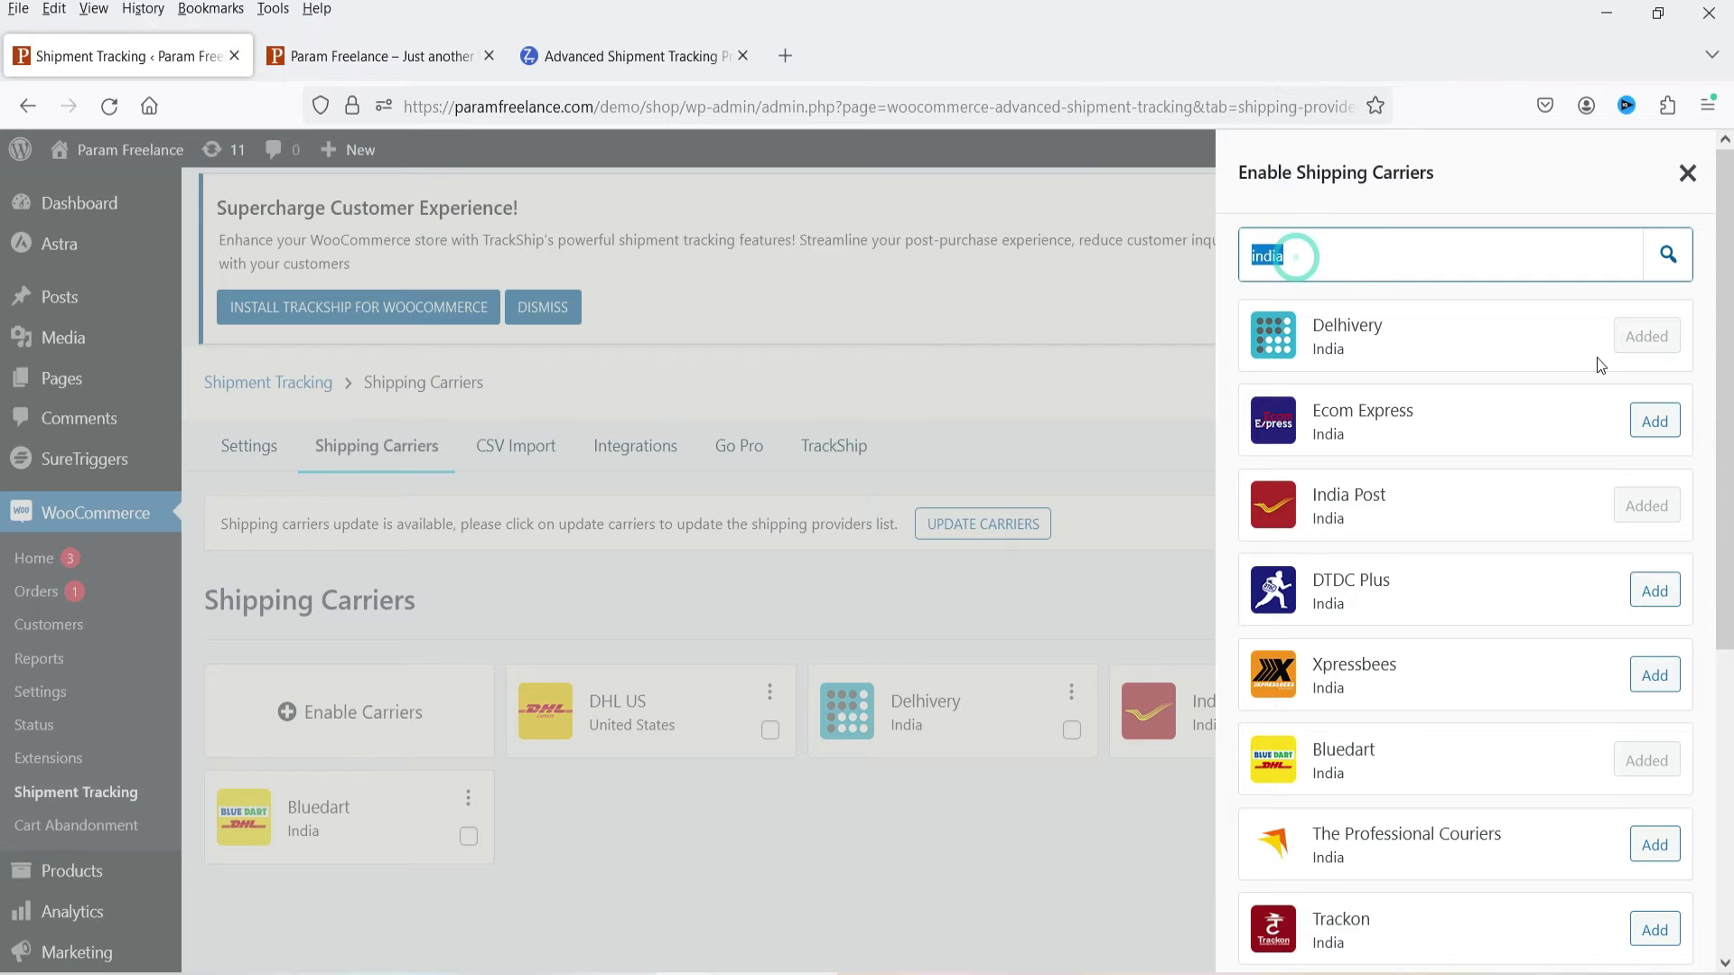
type("uj")
key("BackSpace")
type("nited states")
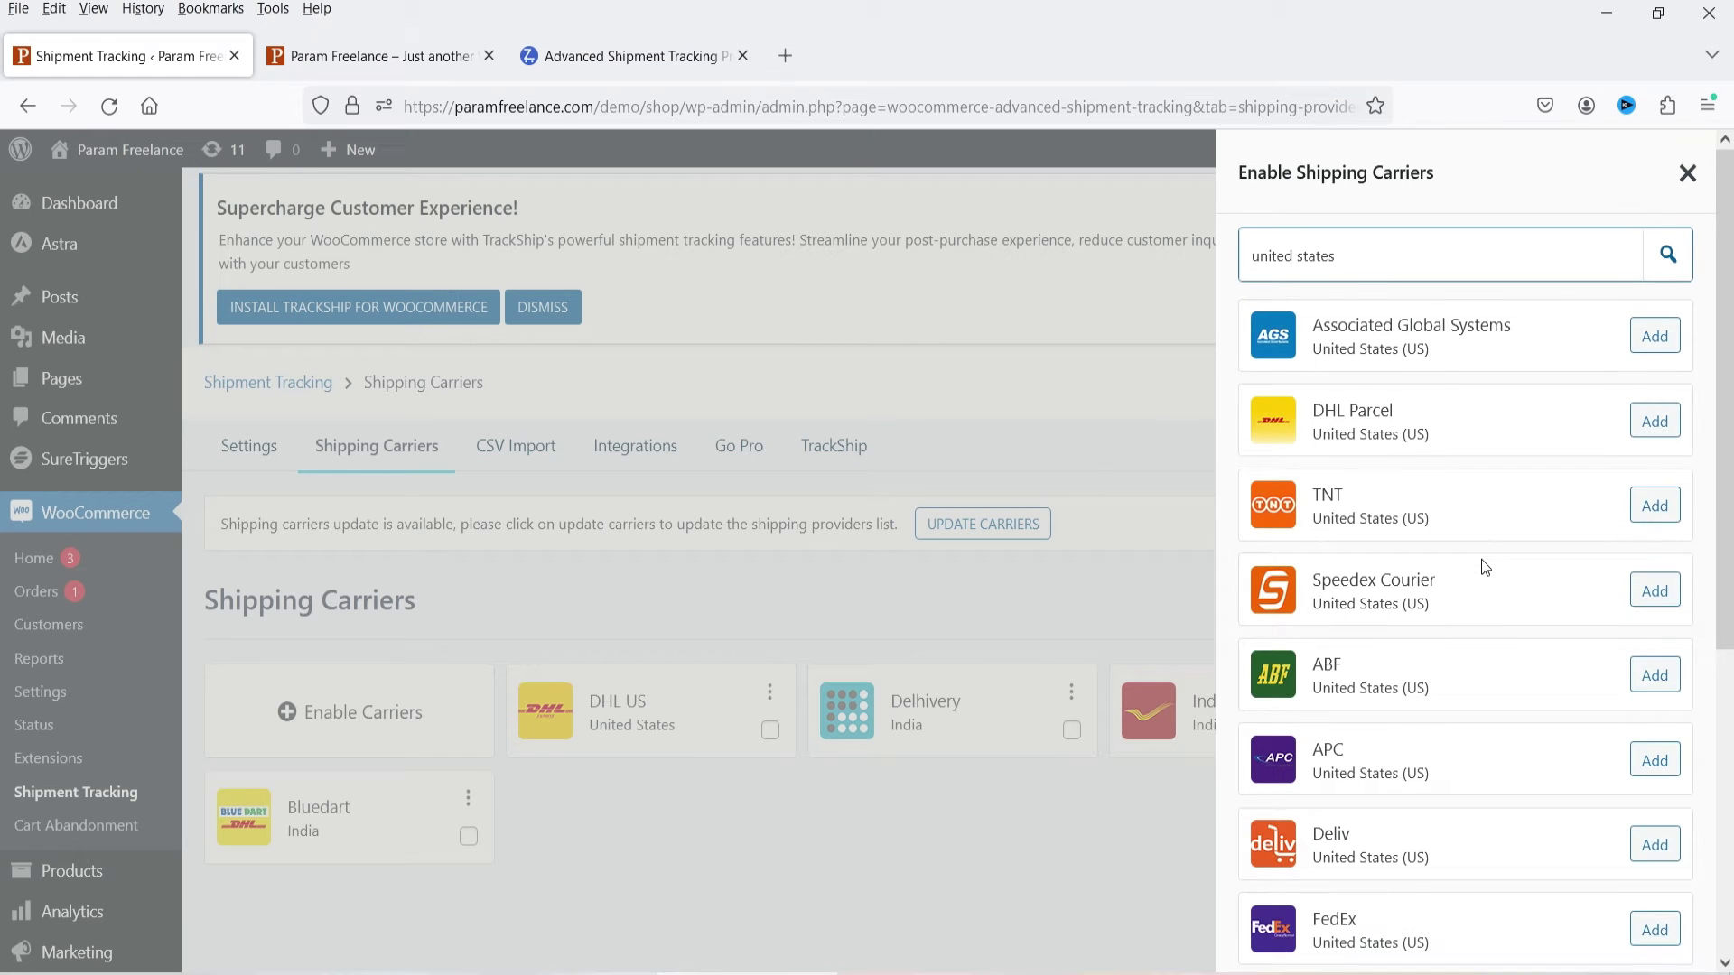
scroll(1484, 566, "down", 3)
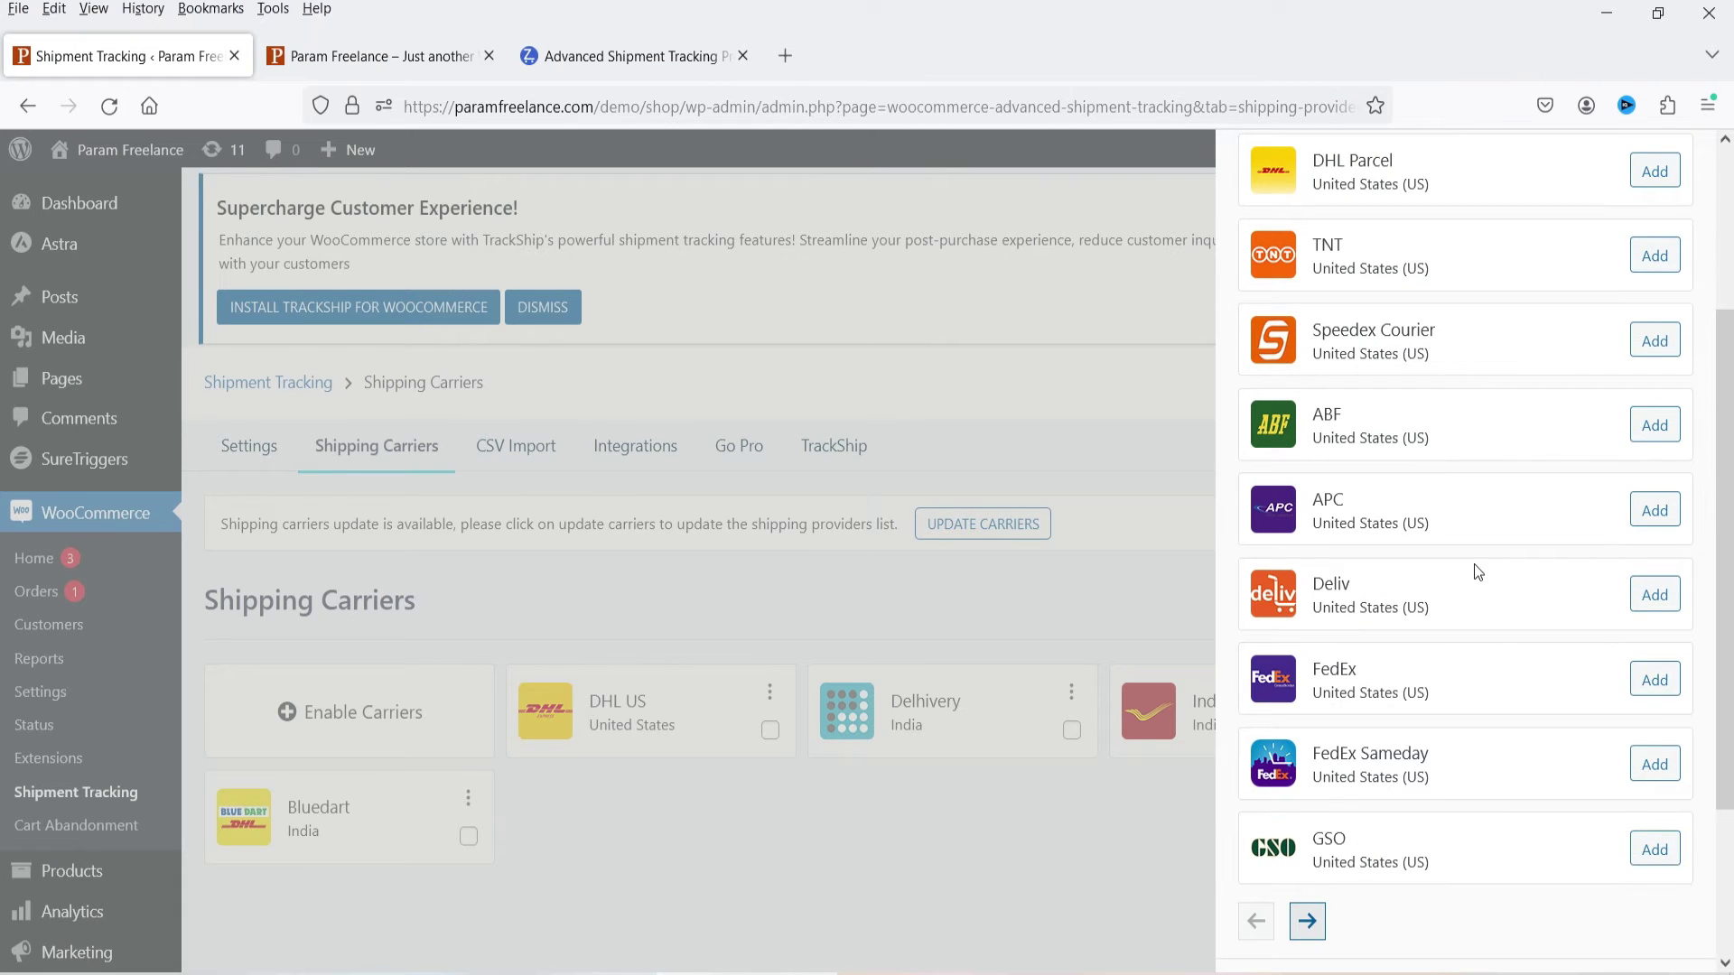
left_click(1664, 689)
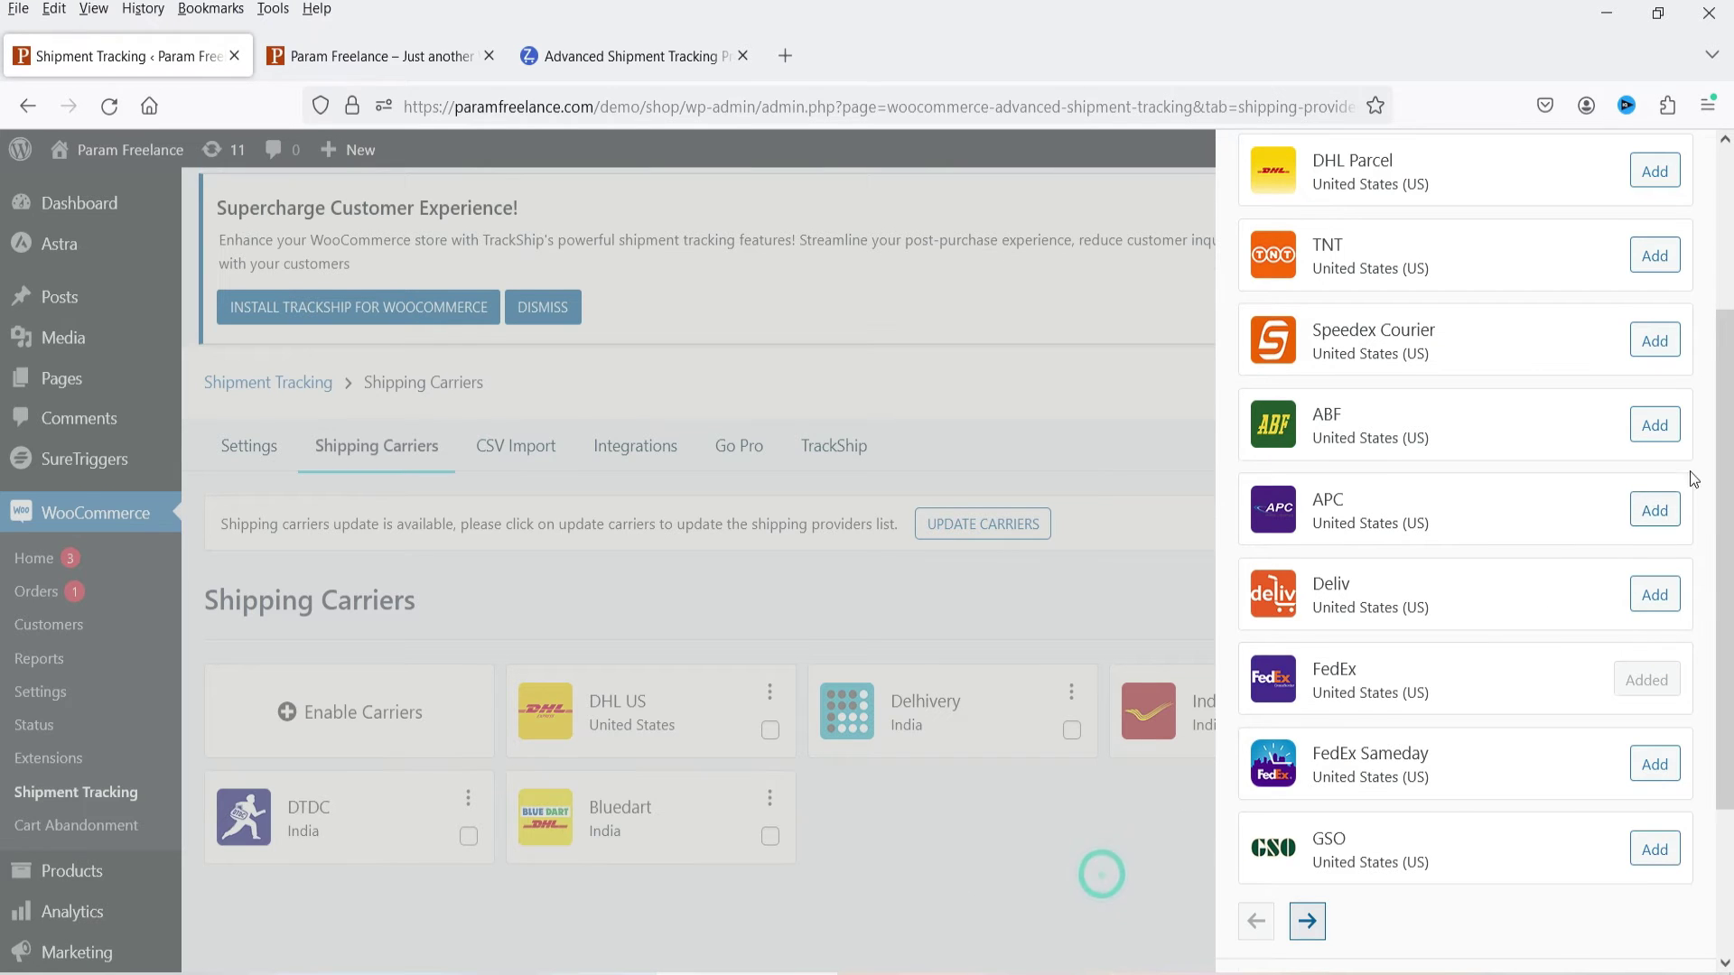
scroll(1694, 479, "up", 5)
left_click(1685, 176)
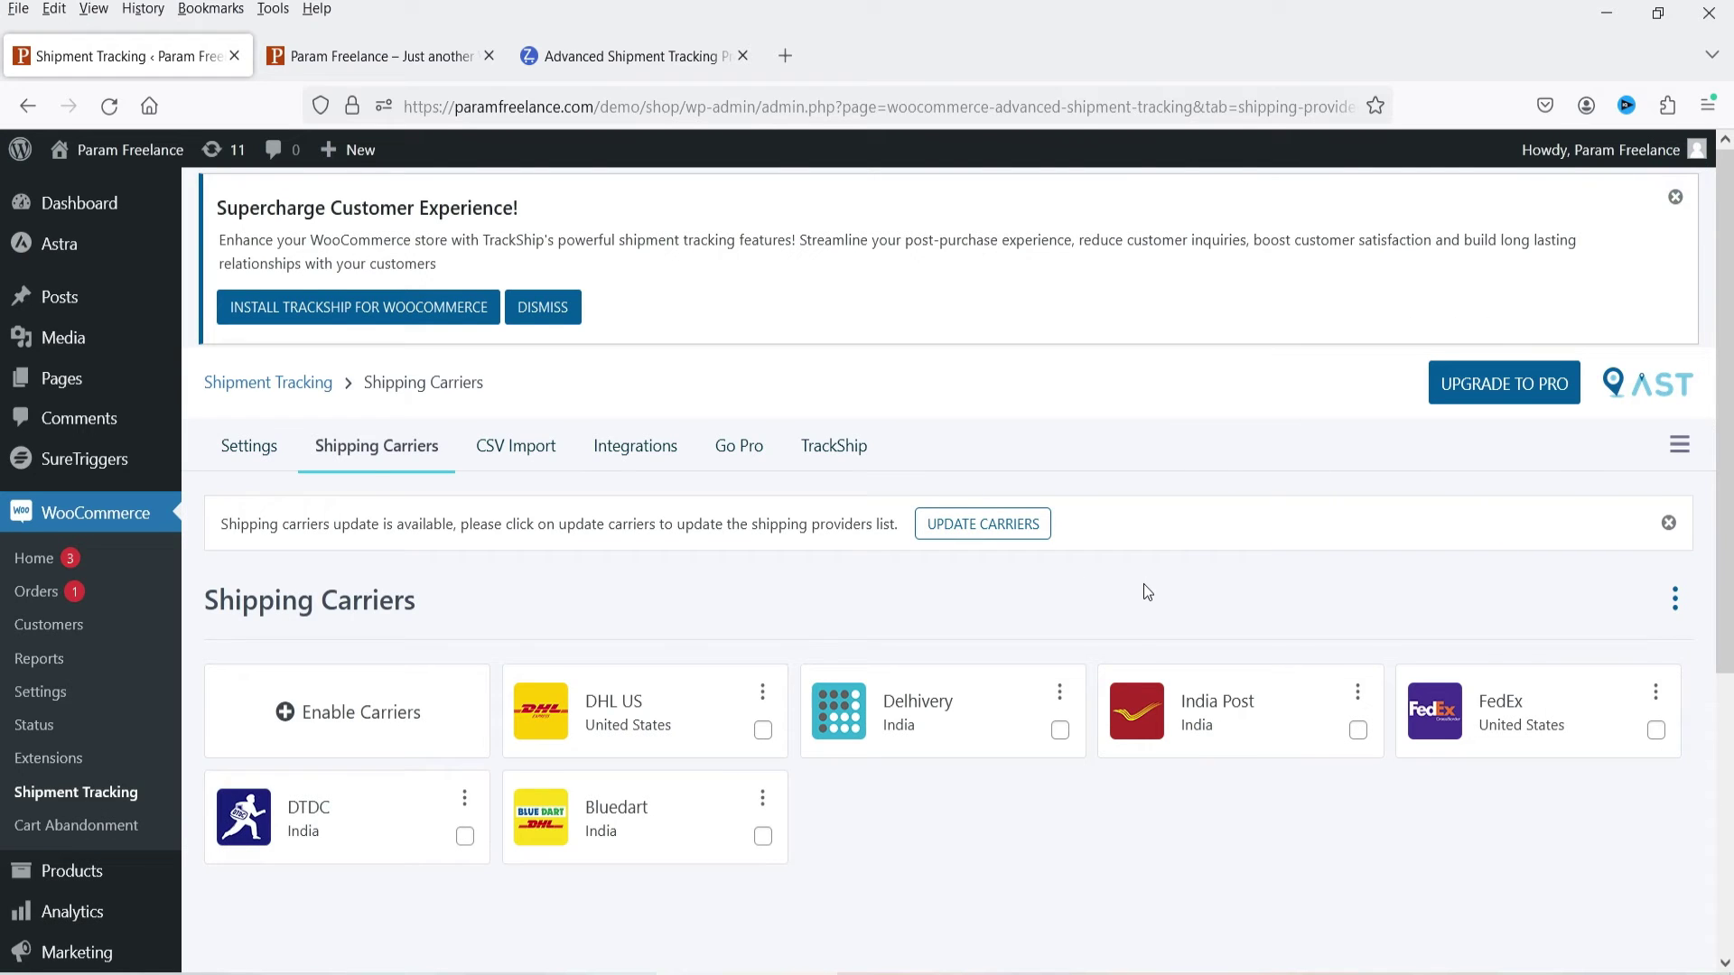
Browse the Integrations, Go Pro and TrackShip tabs, then return to Settings.
scroll(1141, 583, "down", 2)
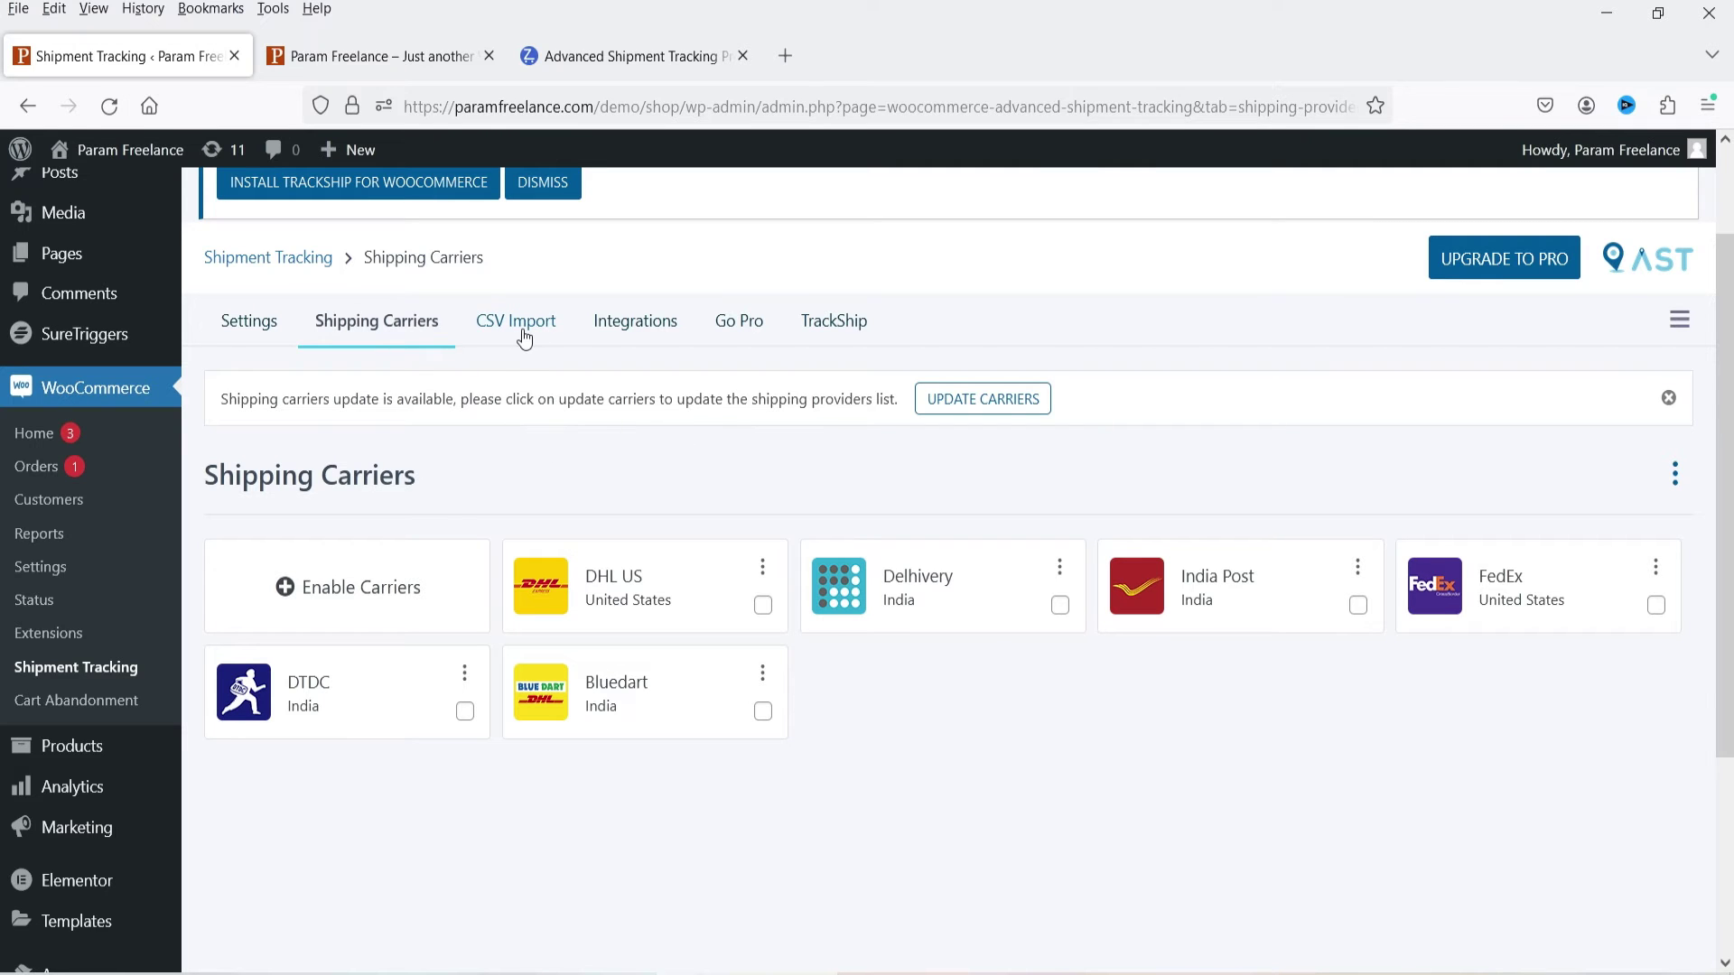
left_click(632, 321)
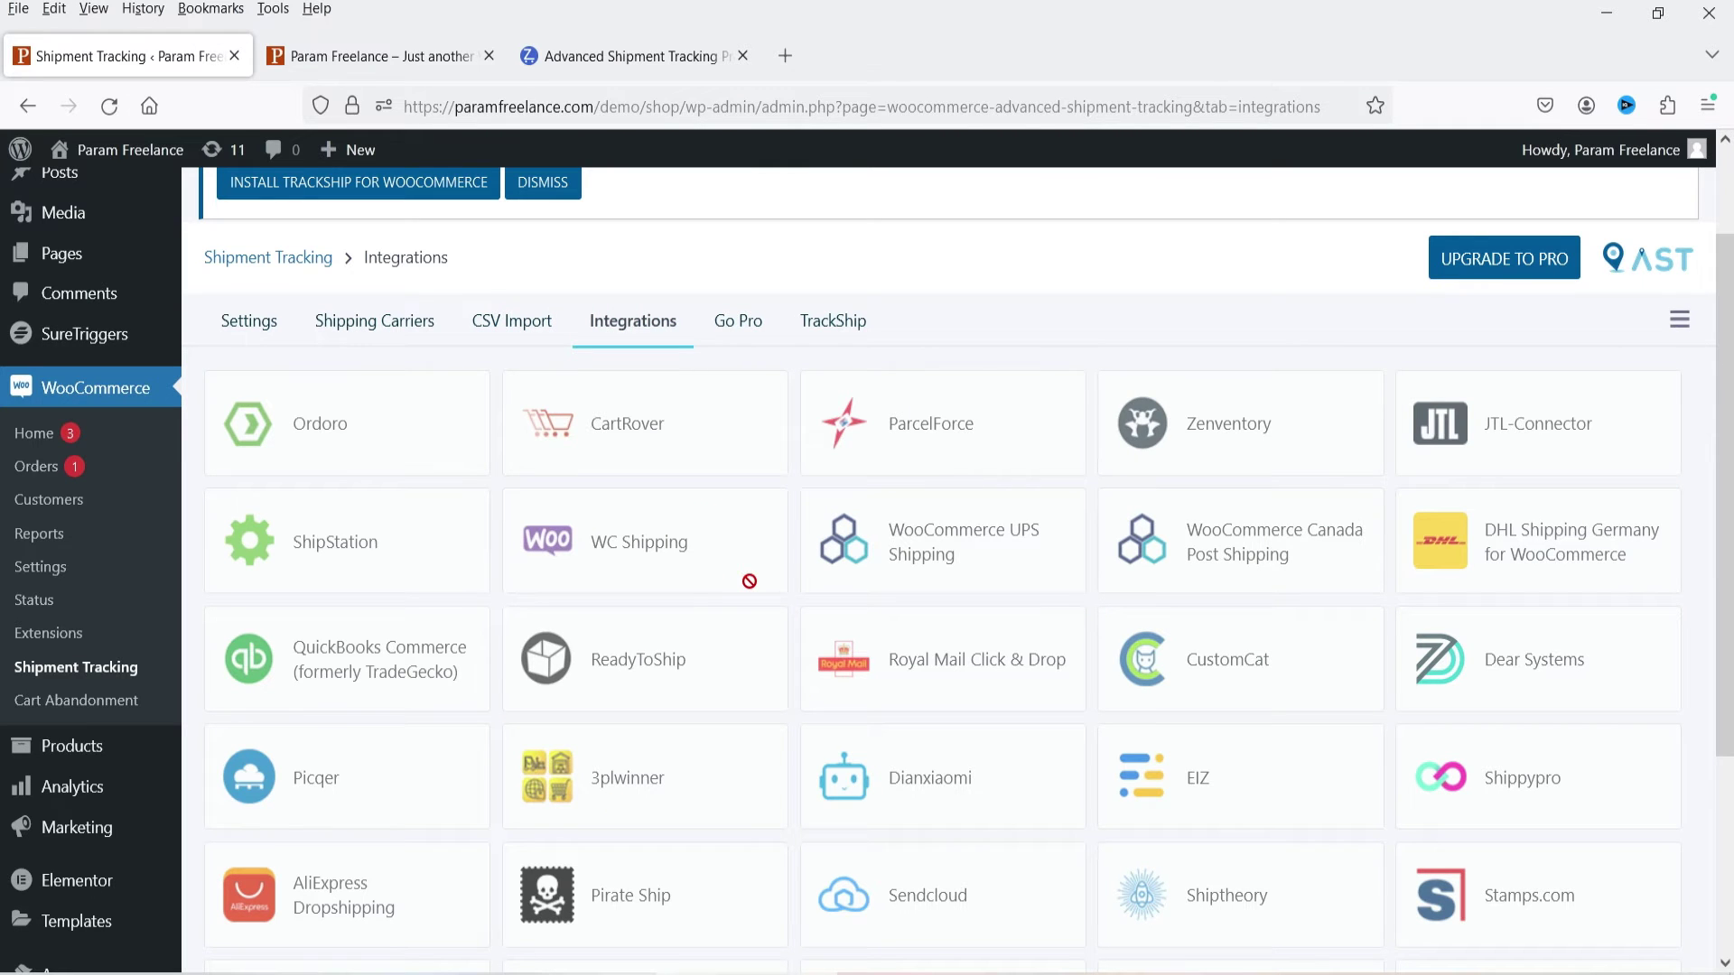
scroll(924, 816, "down", 3)
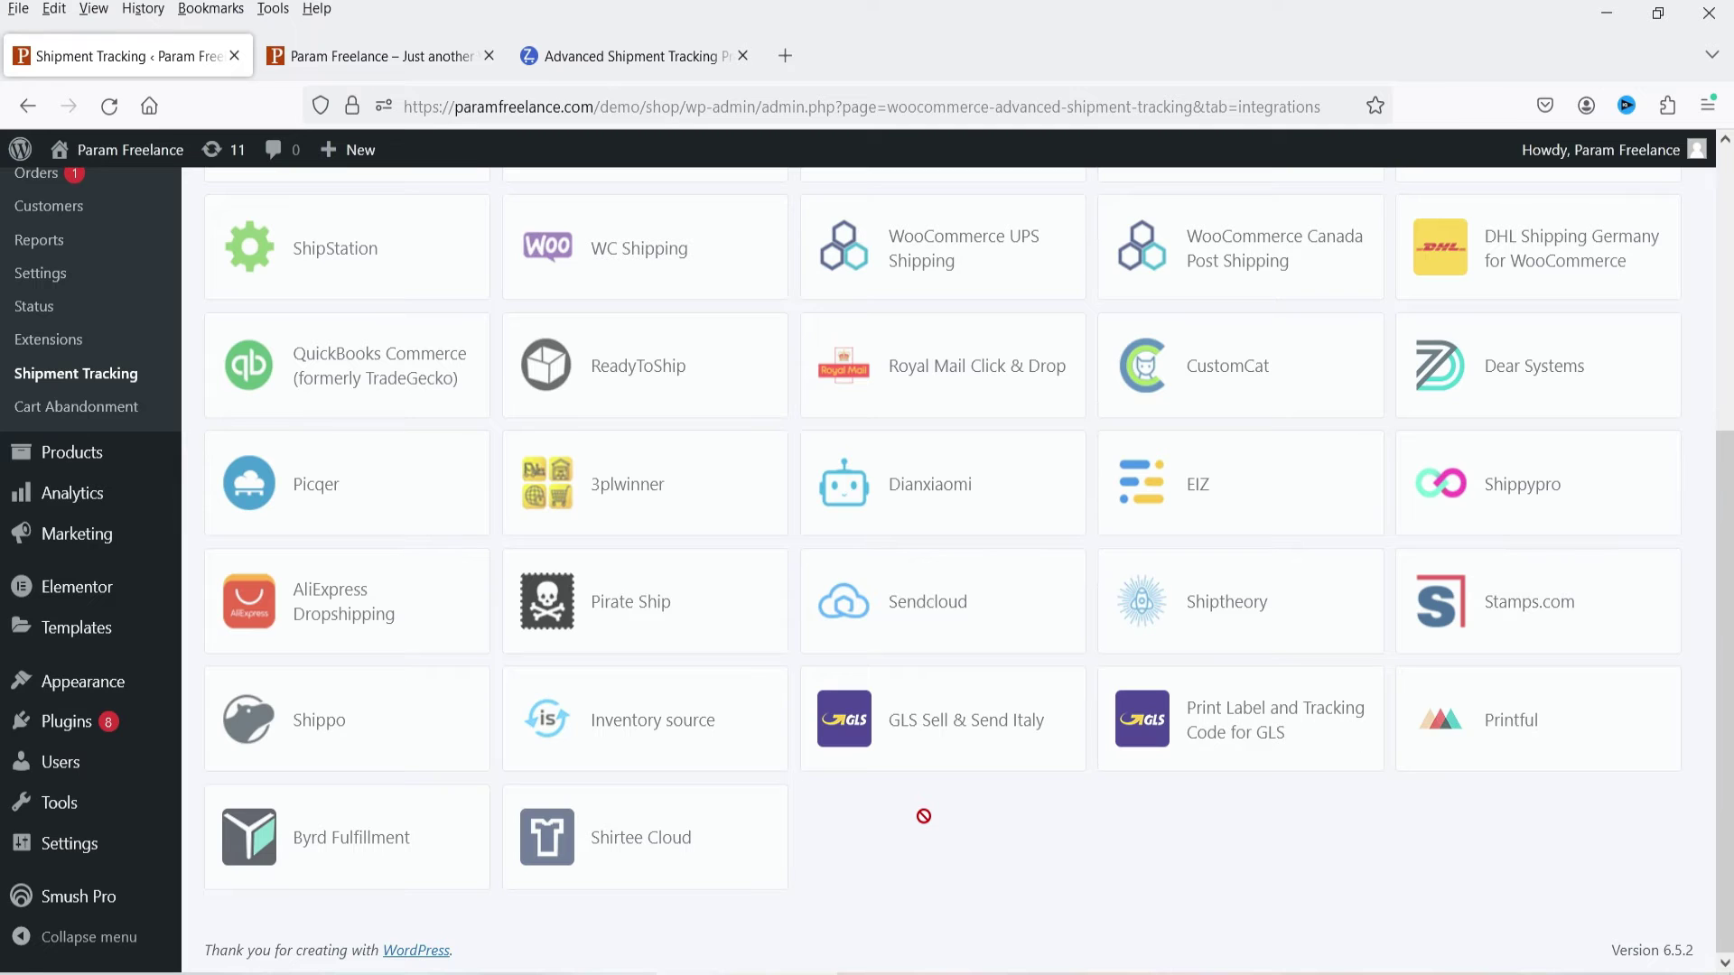
scroll(924, 815, "up", 5)
left_click(745, 404)
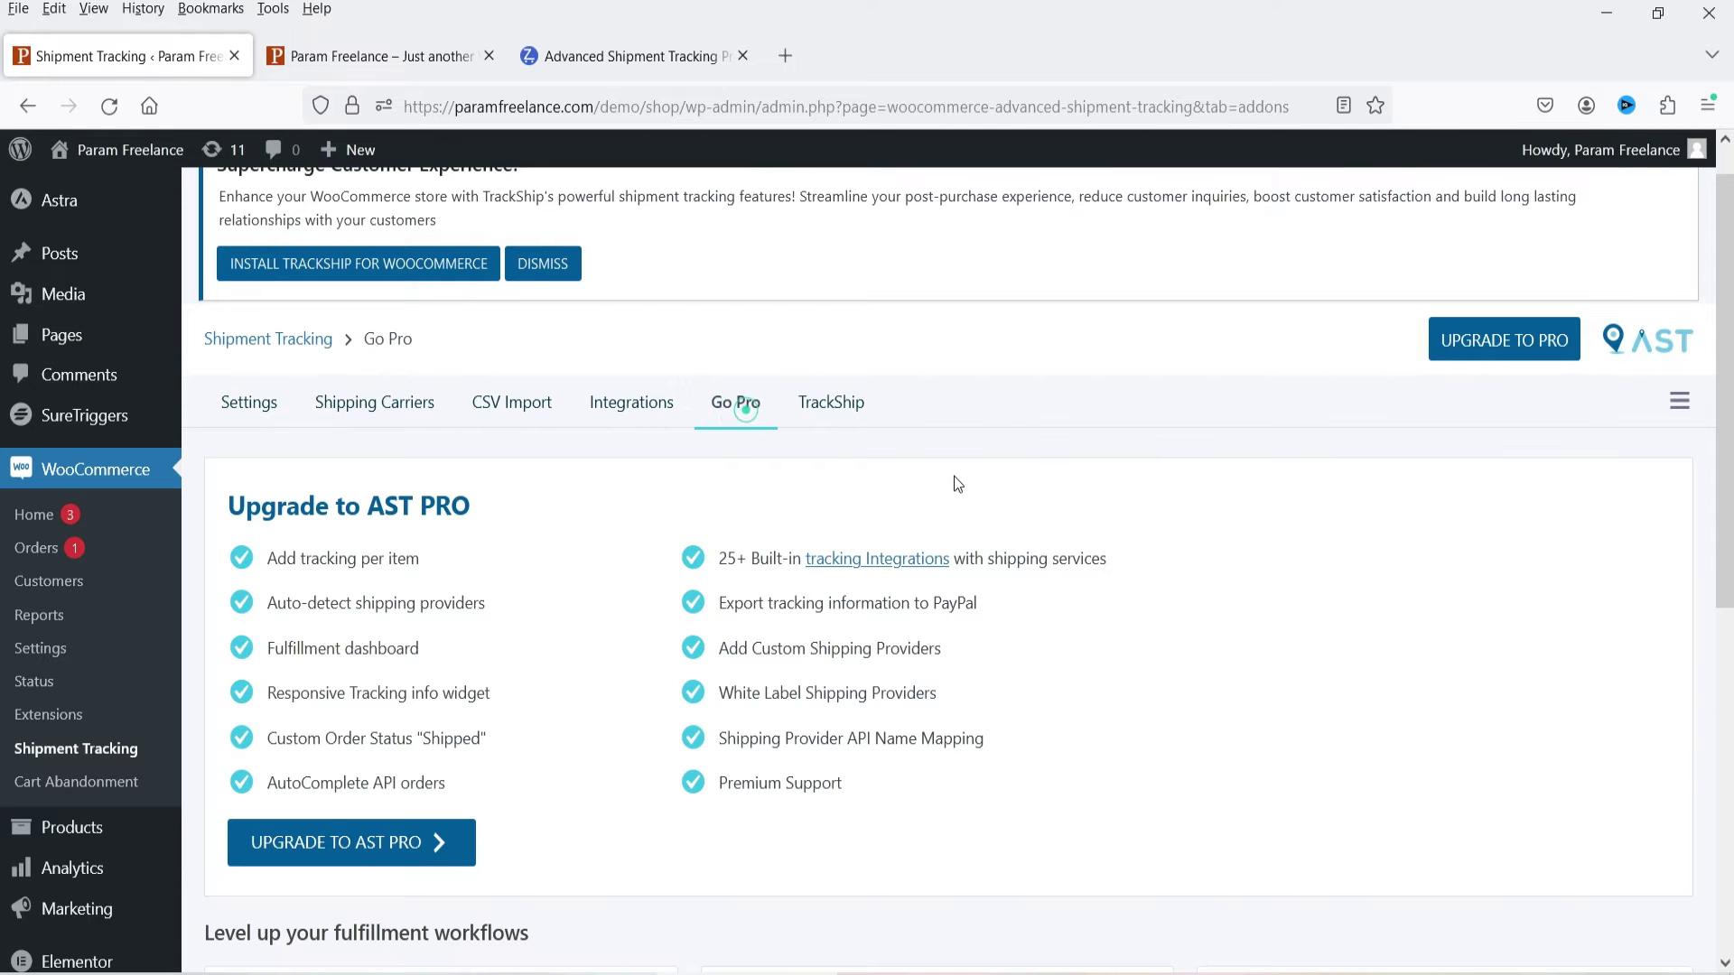
left_click(829, 406)
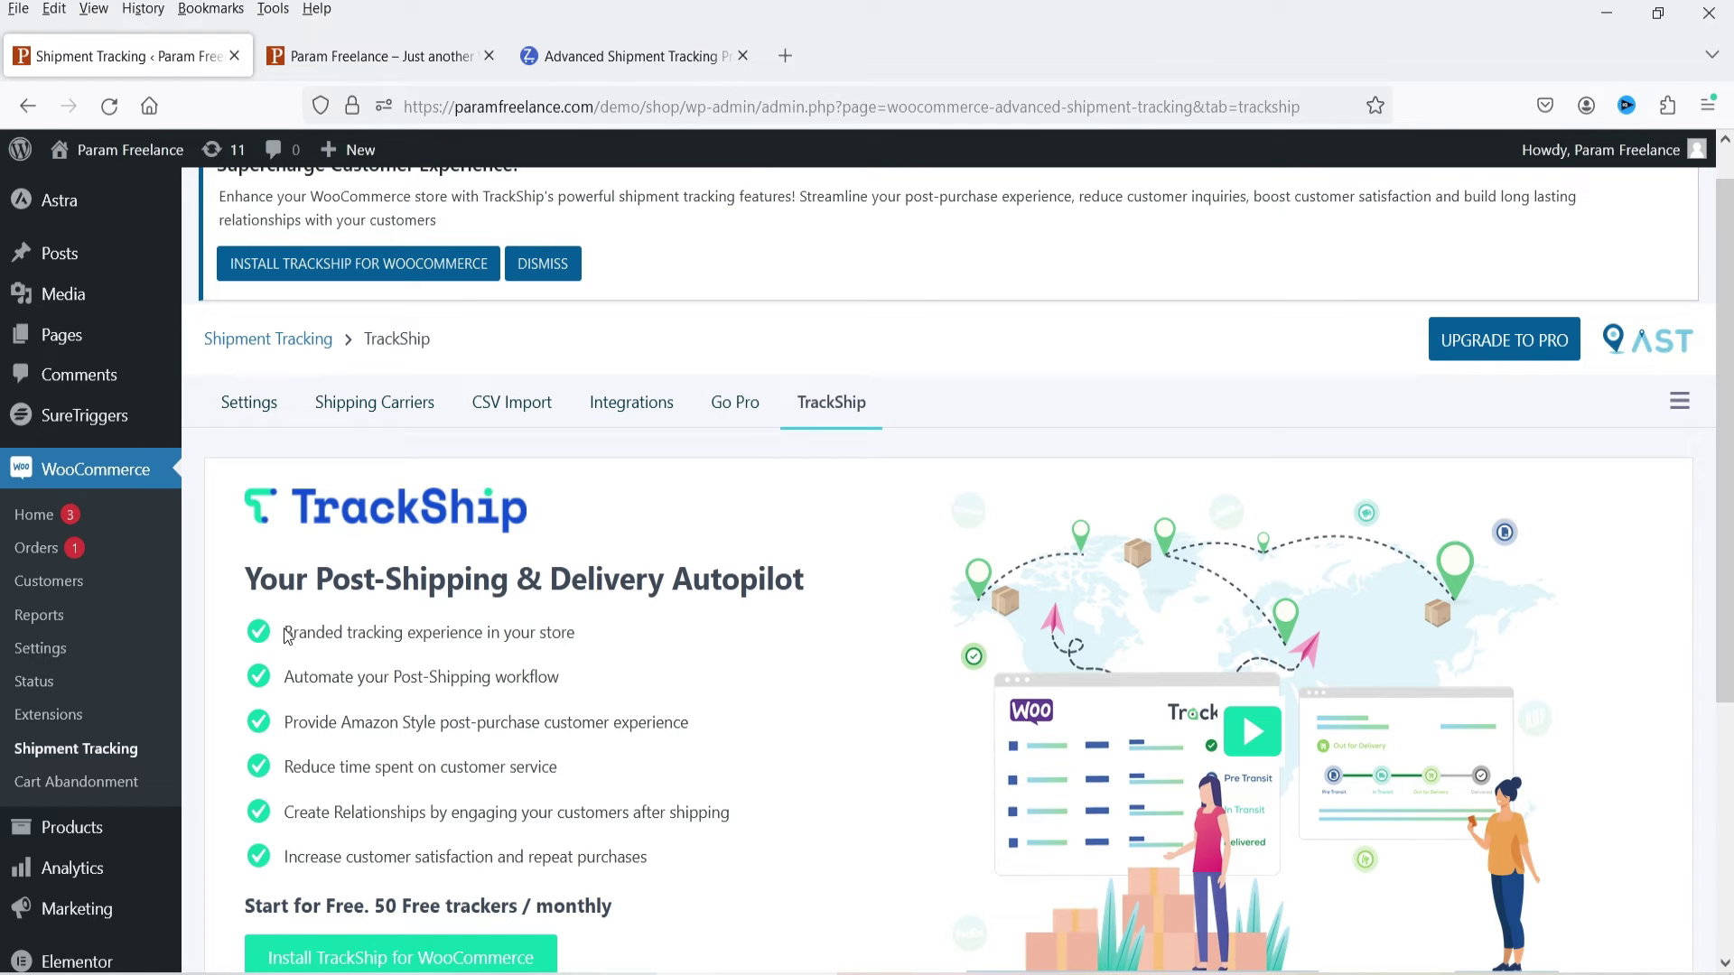
scroll(864, 583, "up", 1)
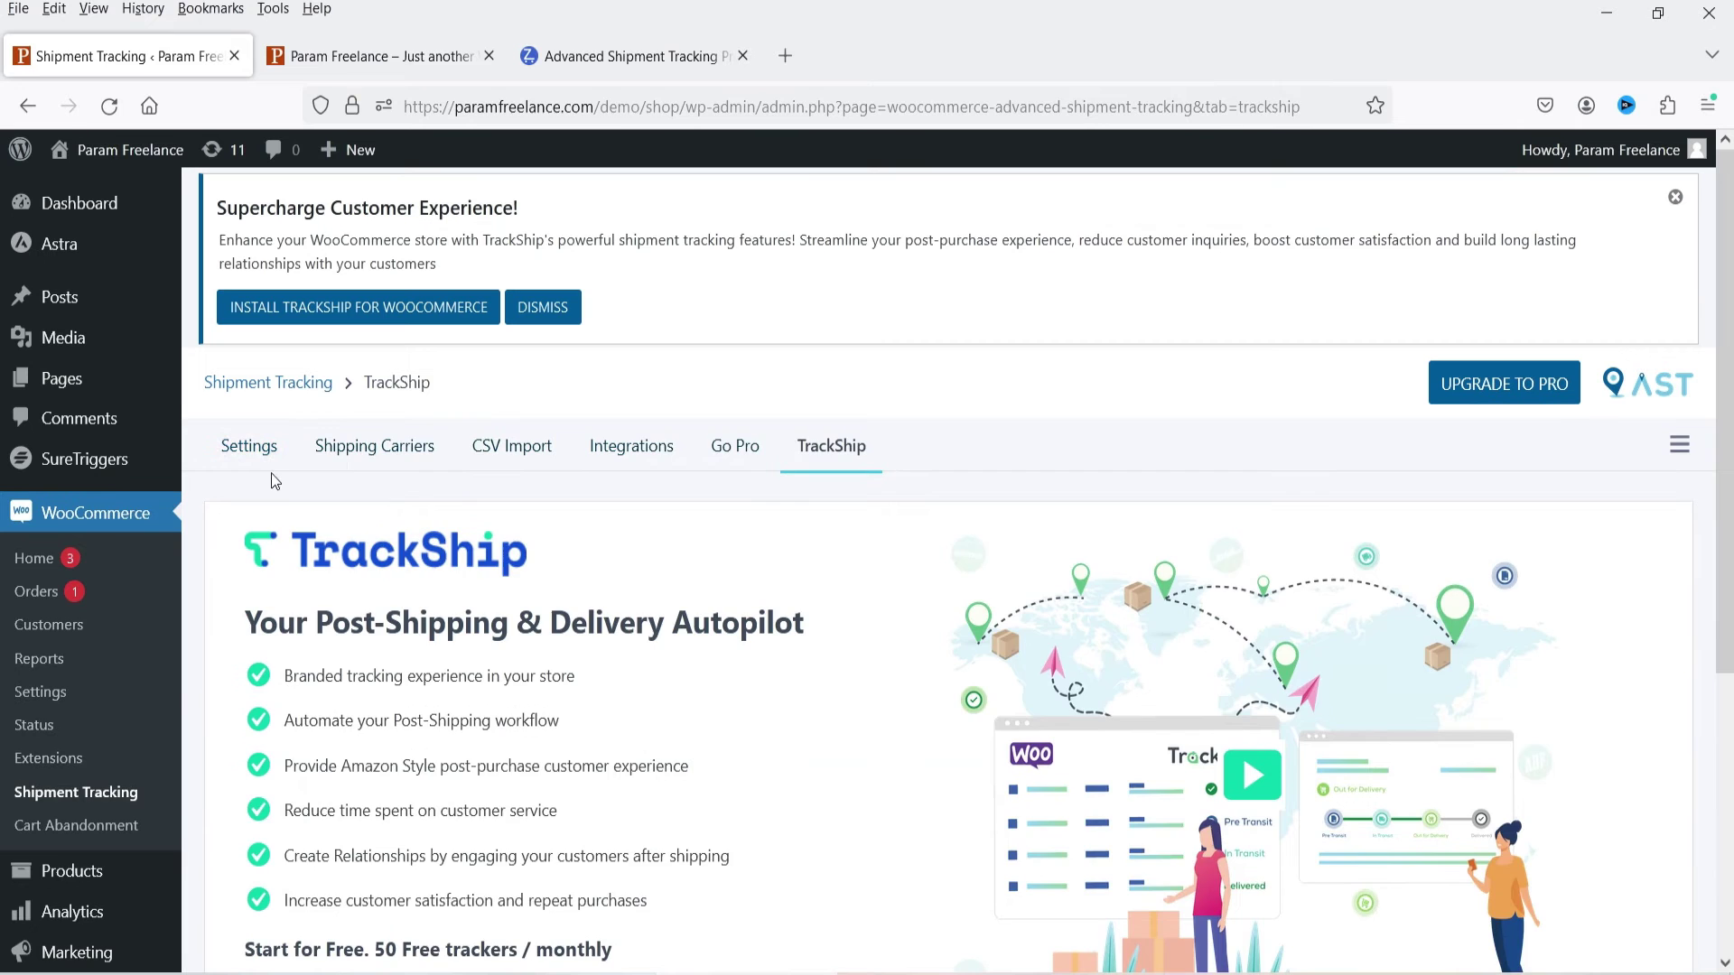
left_click(252, 448)
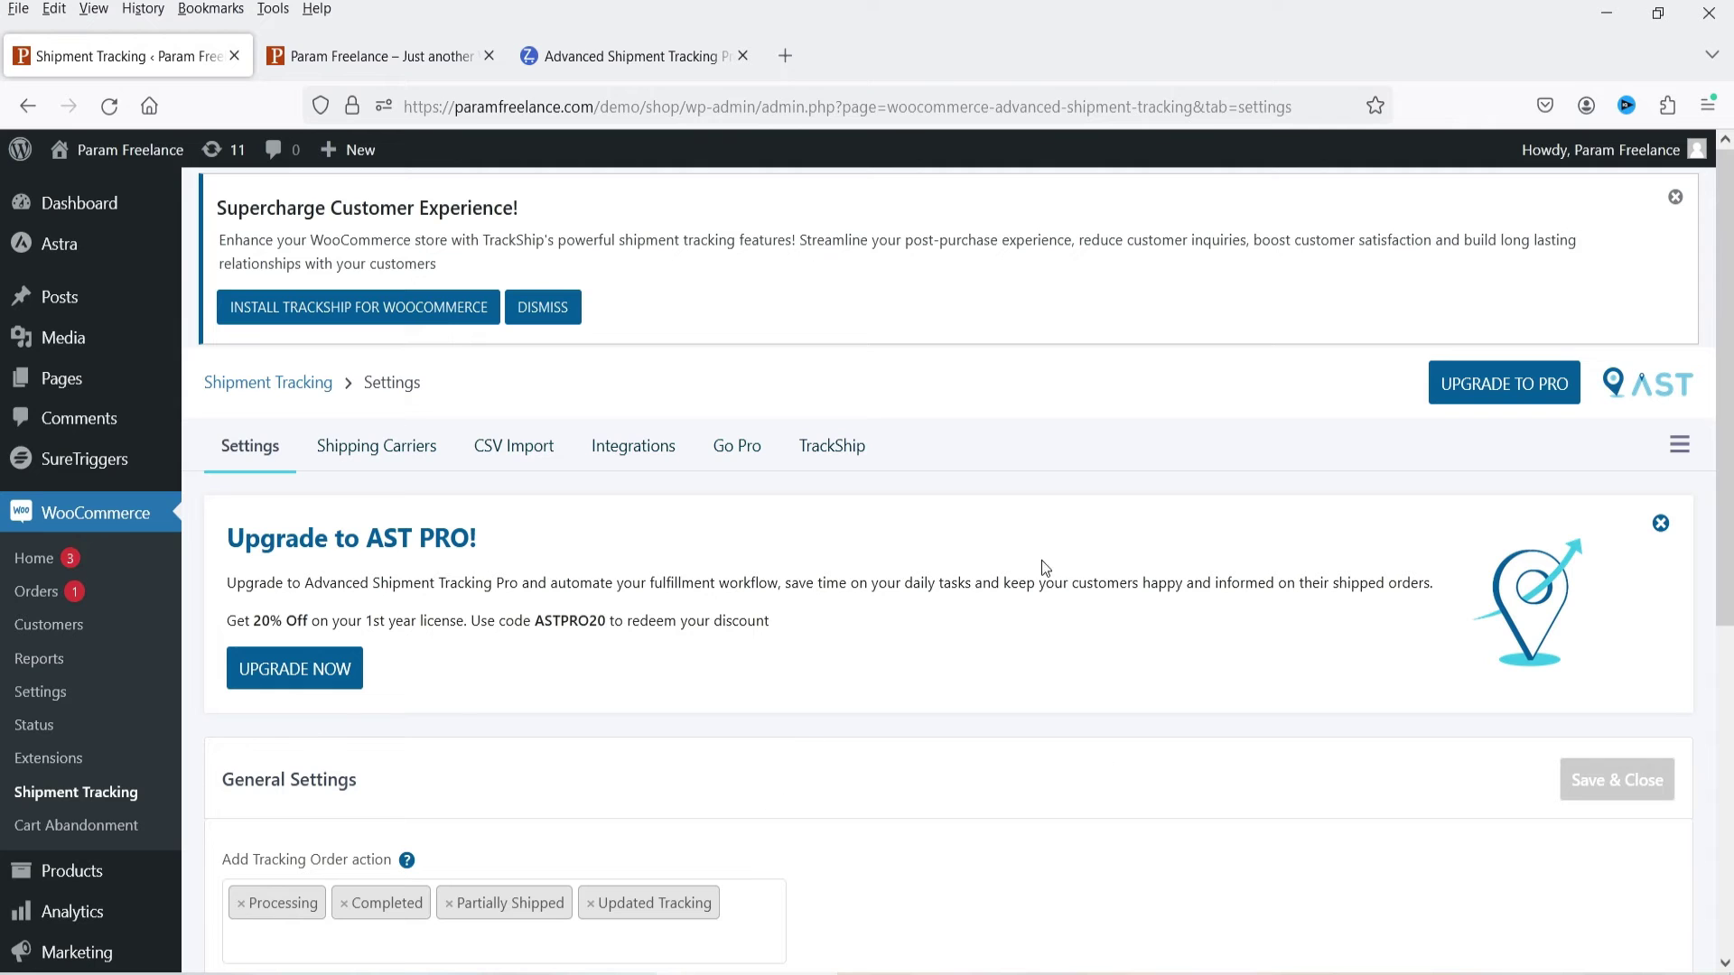
Open the most recent order from WooCommerce Orders.
left_click(37, 592)
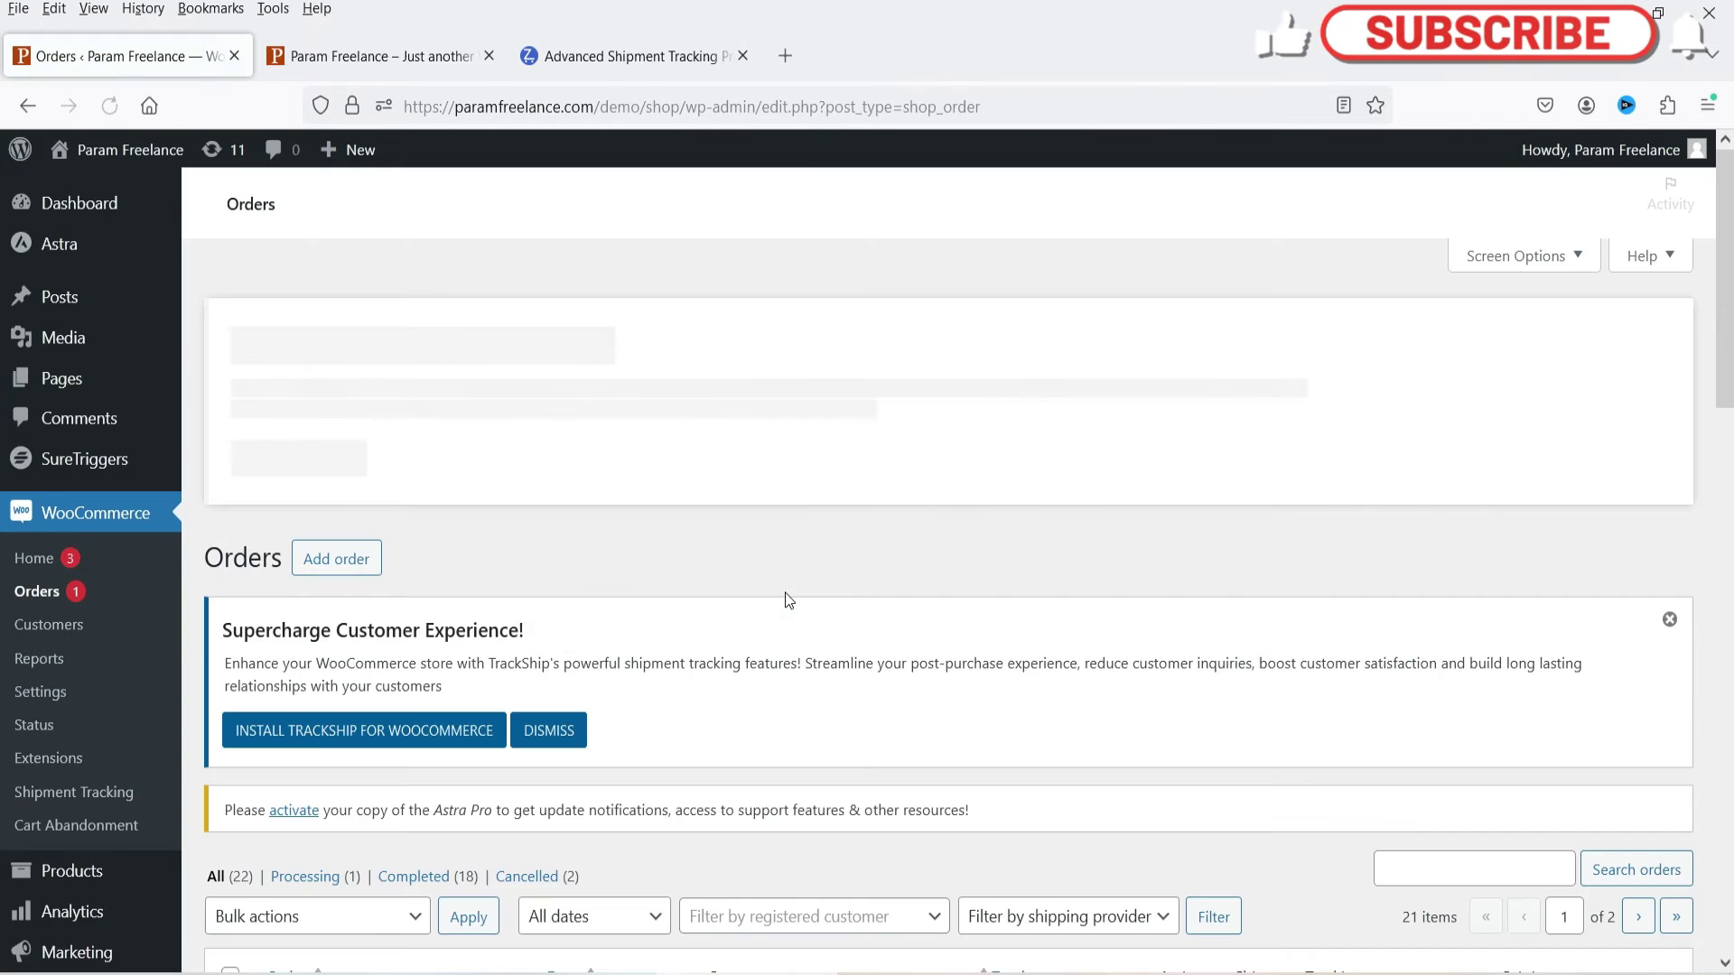
scroll(780, 569, "down", 4)
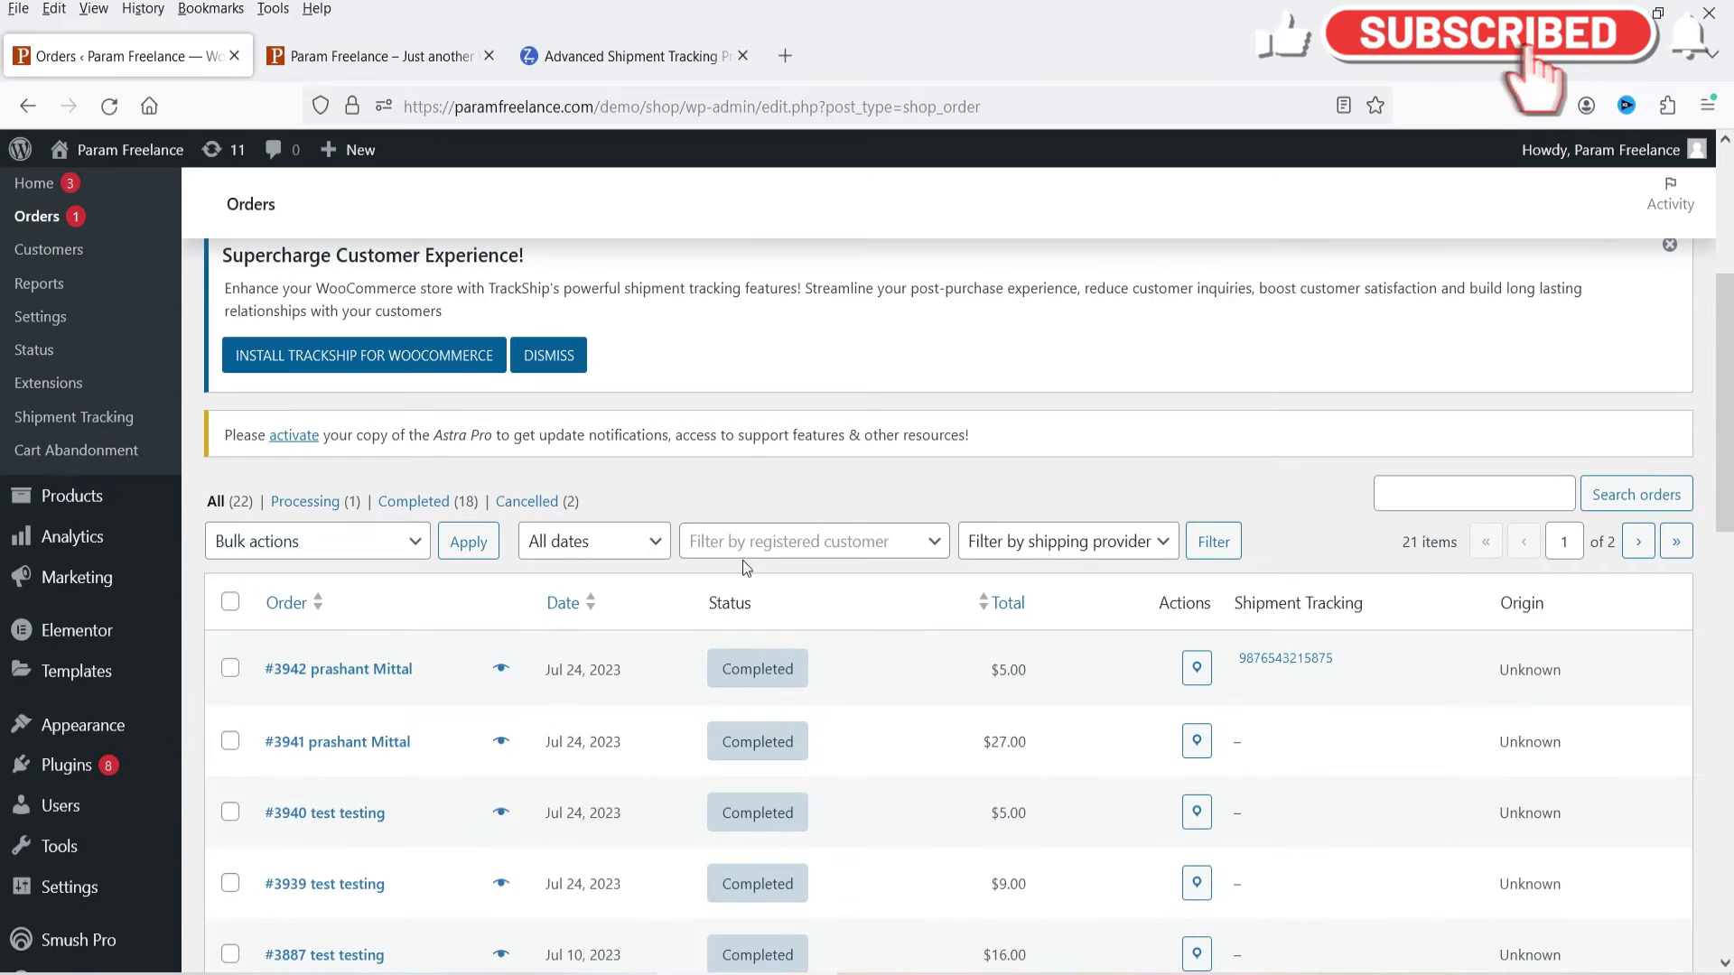
left_click(371, 666)
scroll(365, 669, "down", 3)
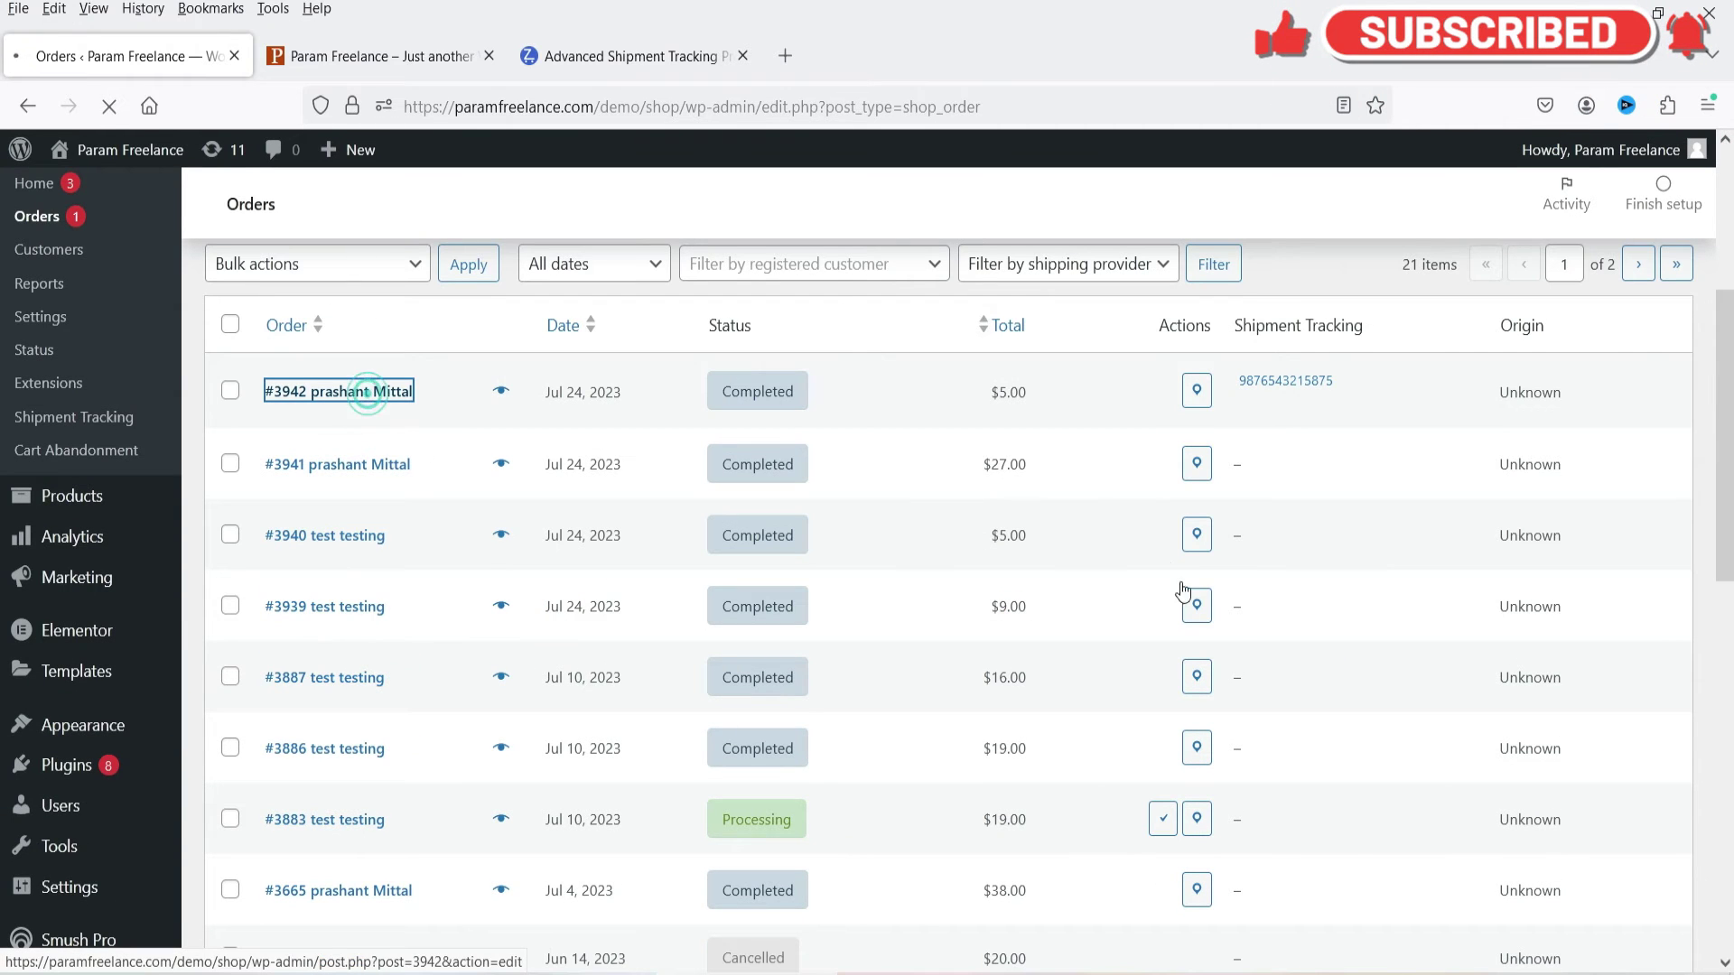
scroll(1502, 460, "down", 5)
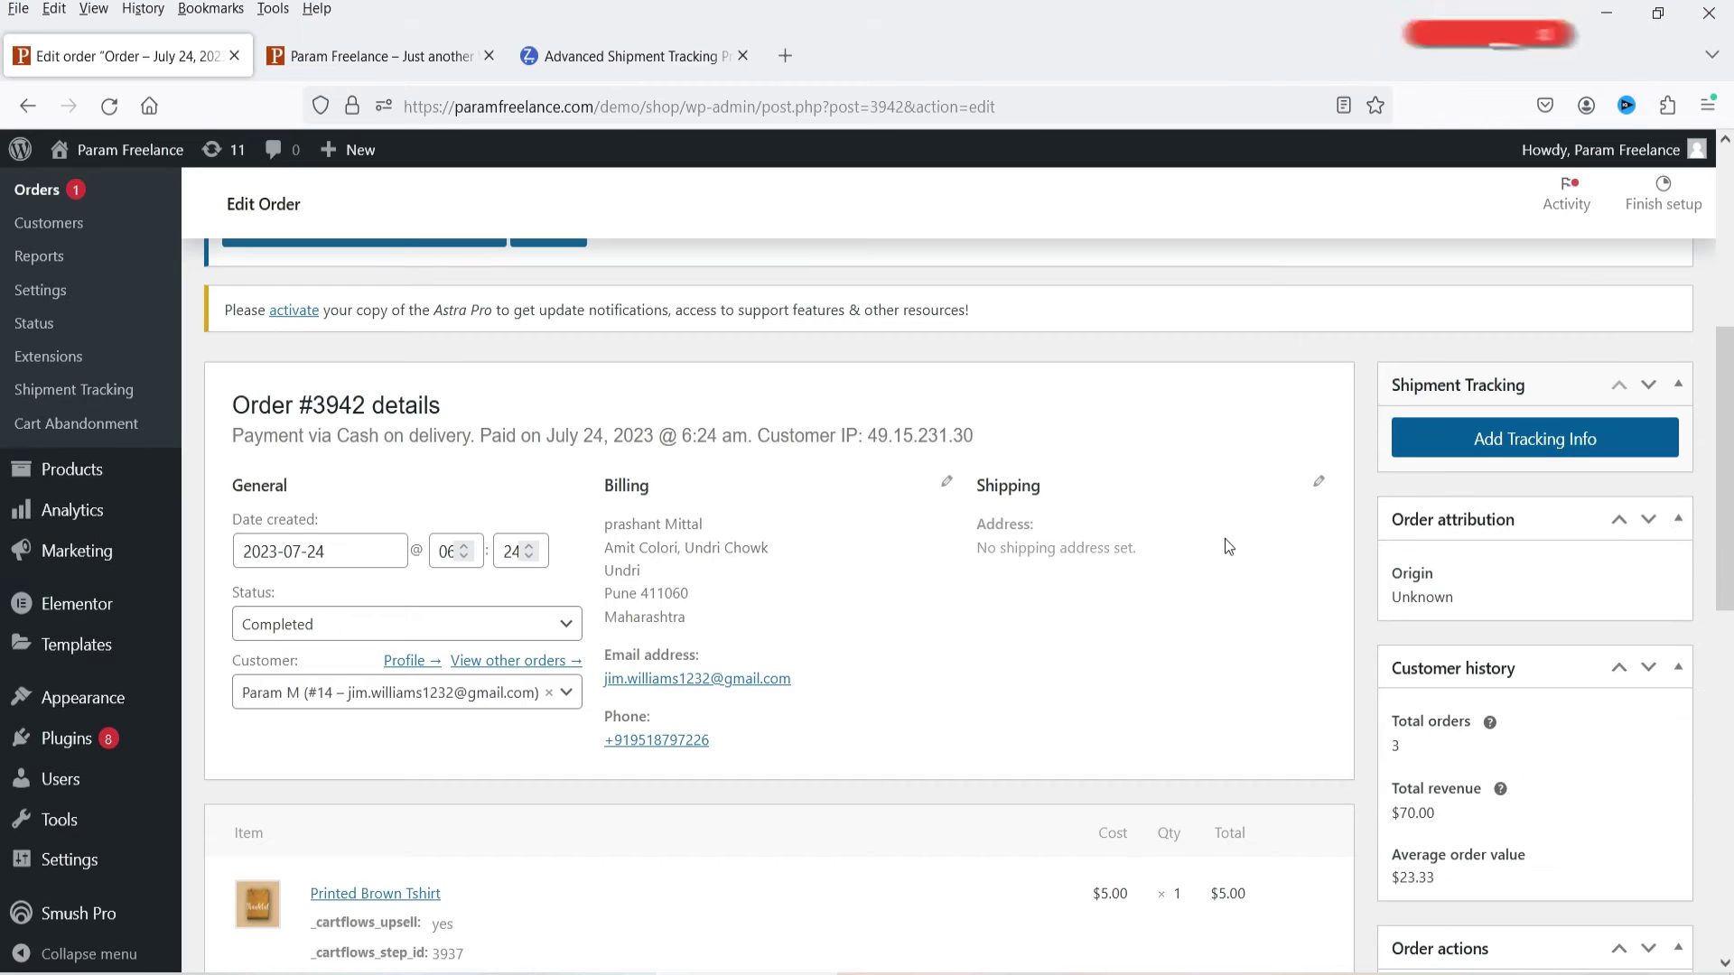
Add DTDC tracking dated 2024-04-11, fulfil the order, then visit the storefront.
left_click(1530, 457)
left_click(1412, 360)
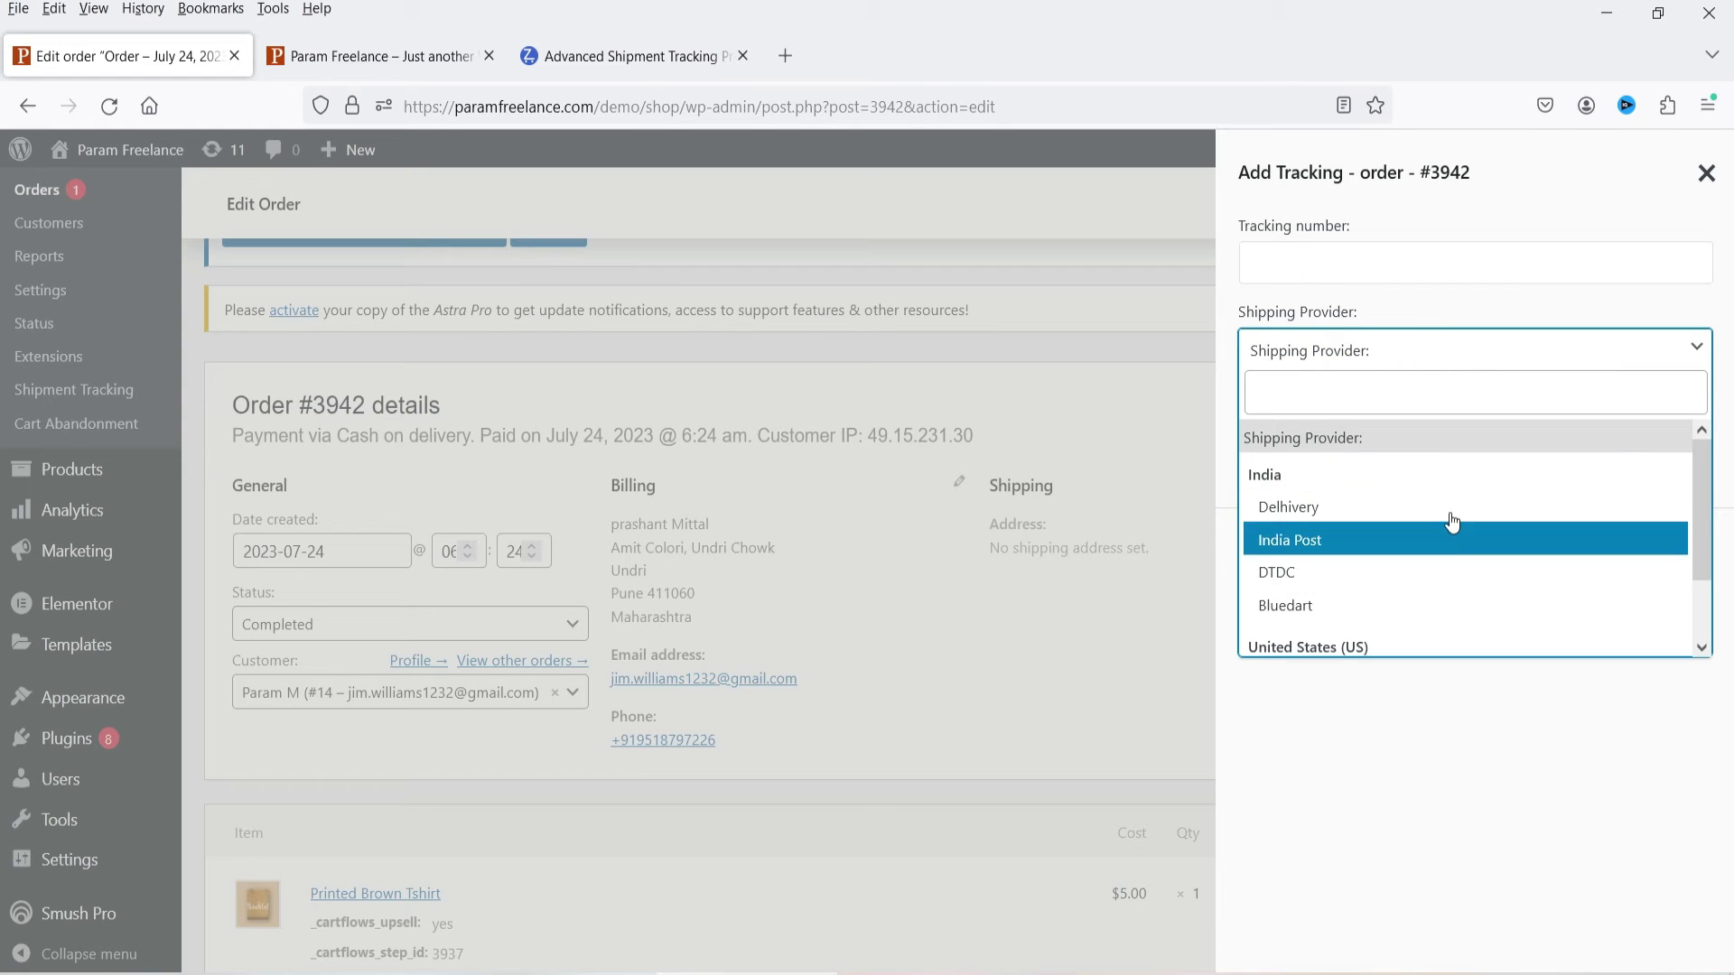
scroll(1454, 525, "down", 2)
left_click(1381, 497)
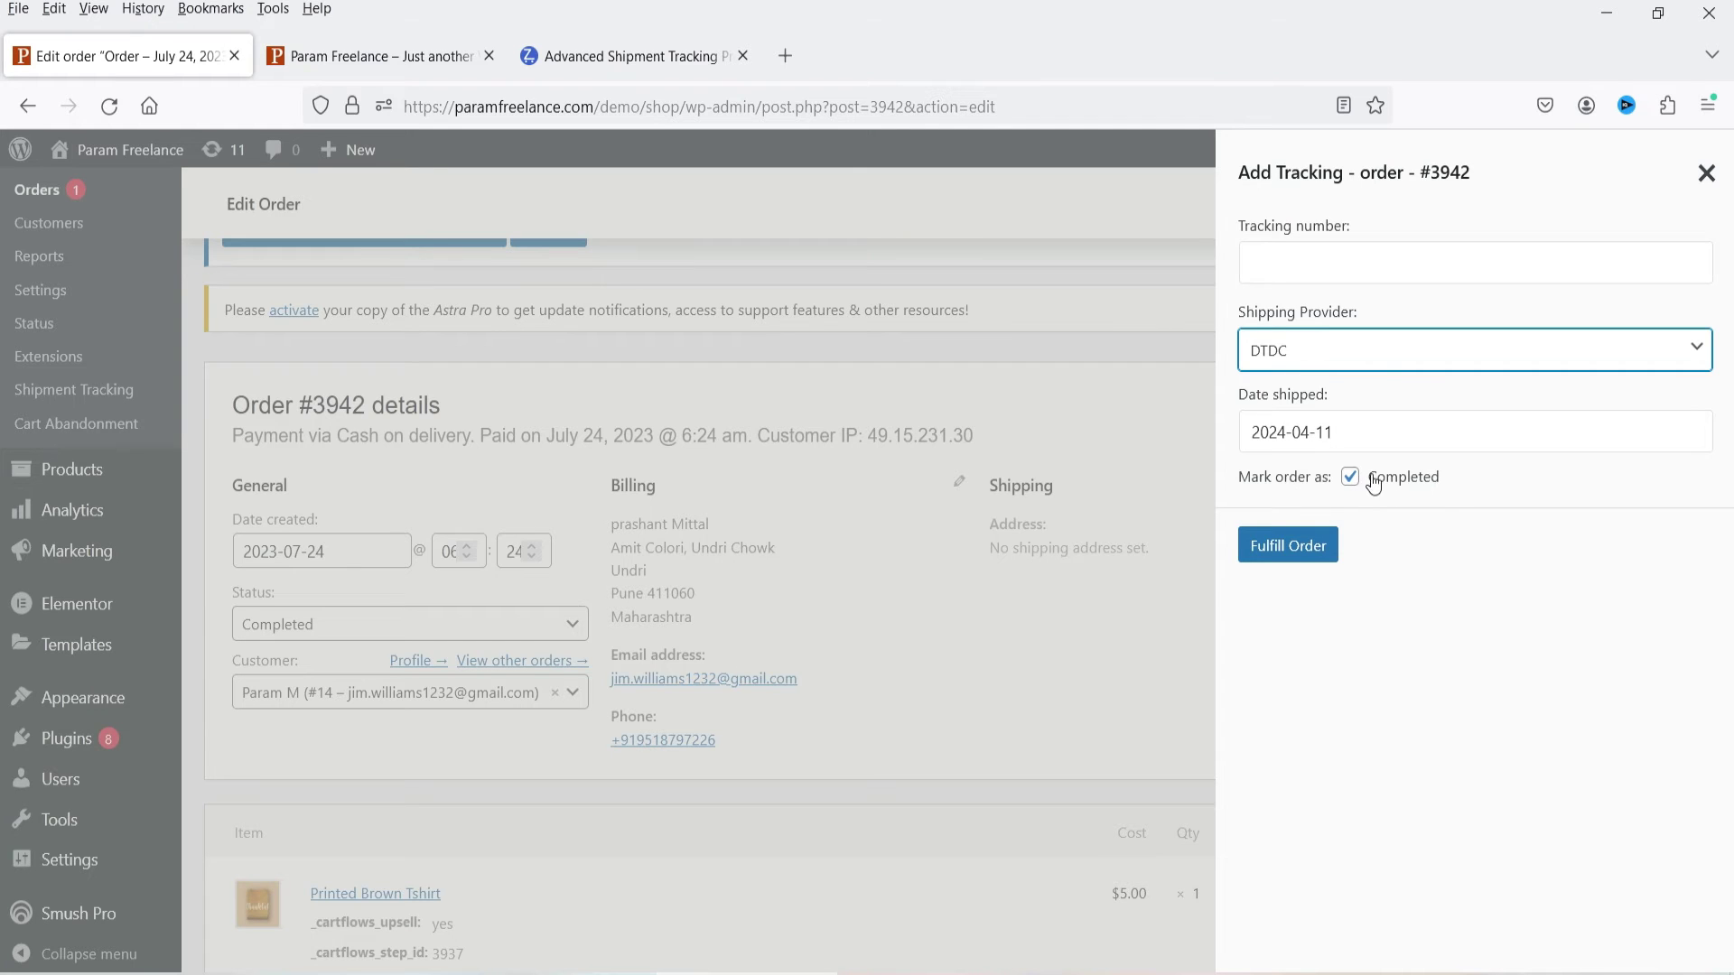
left_click(1358, 266)
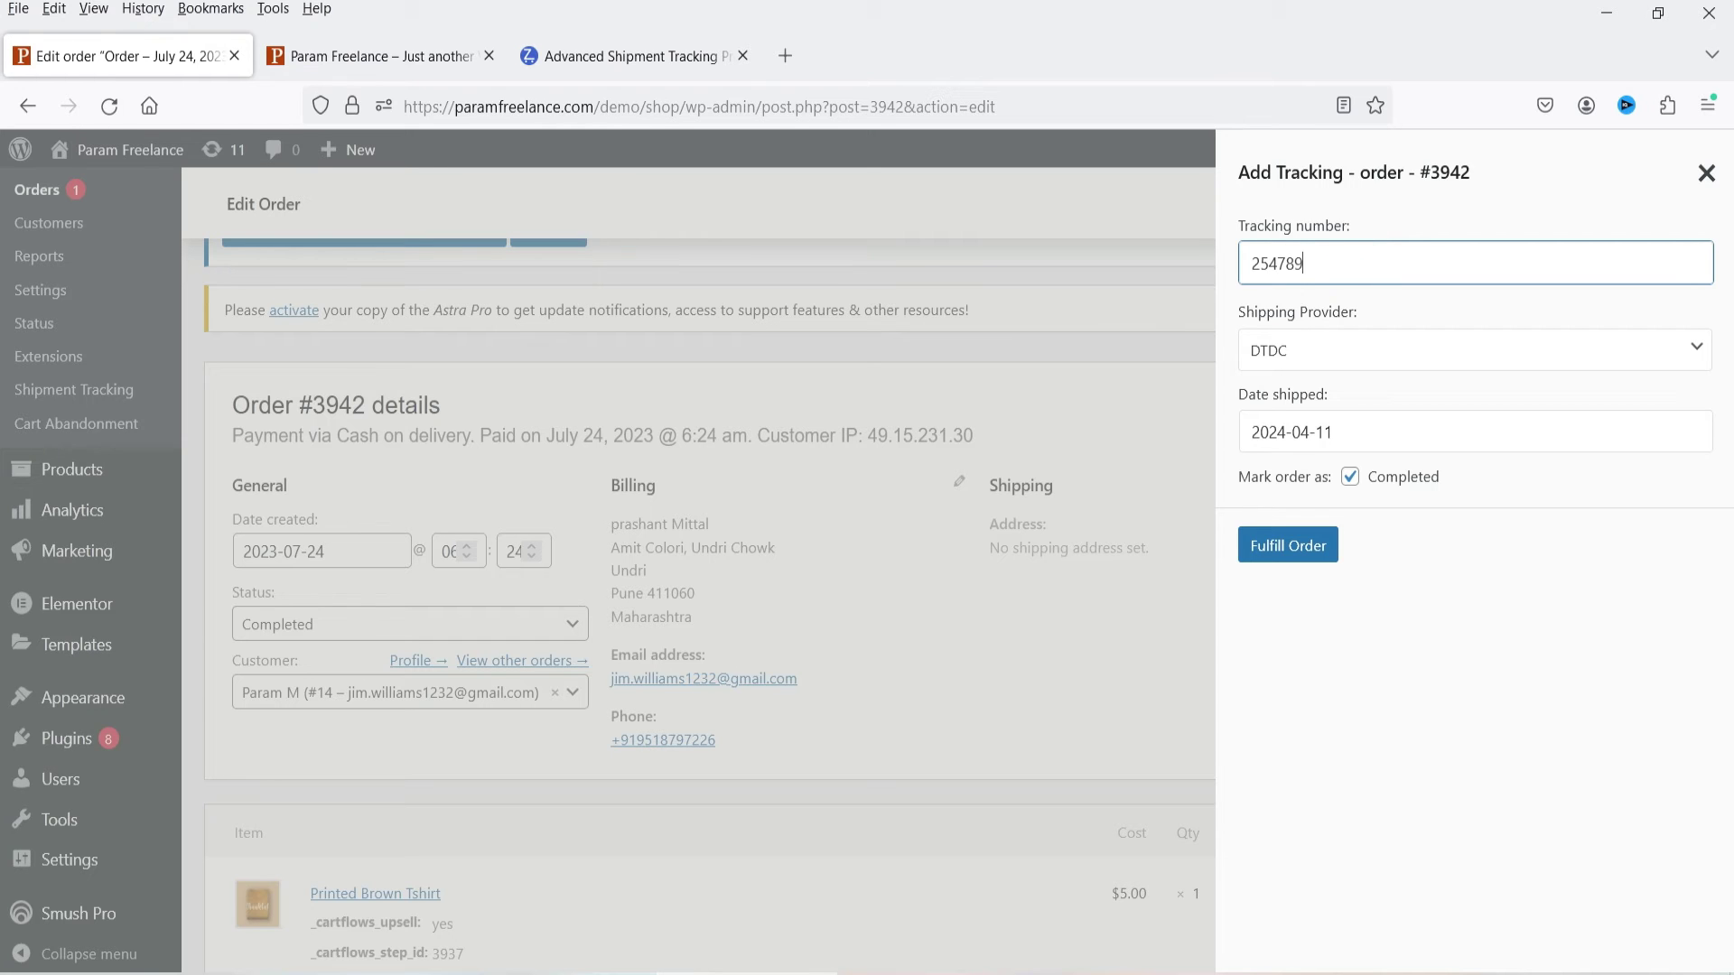
left_click(1307, 547)
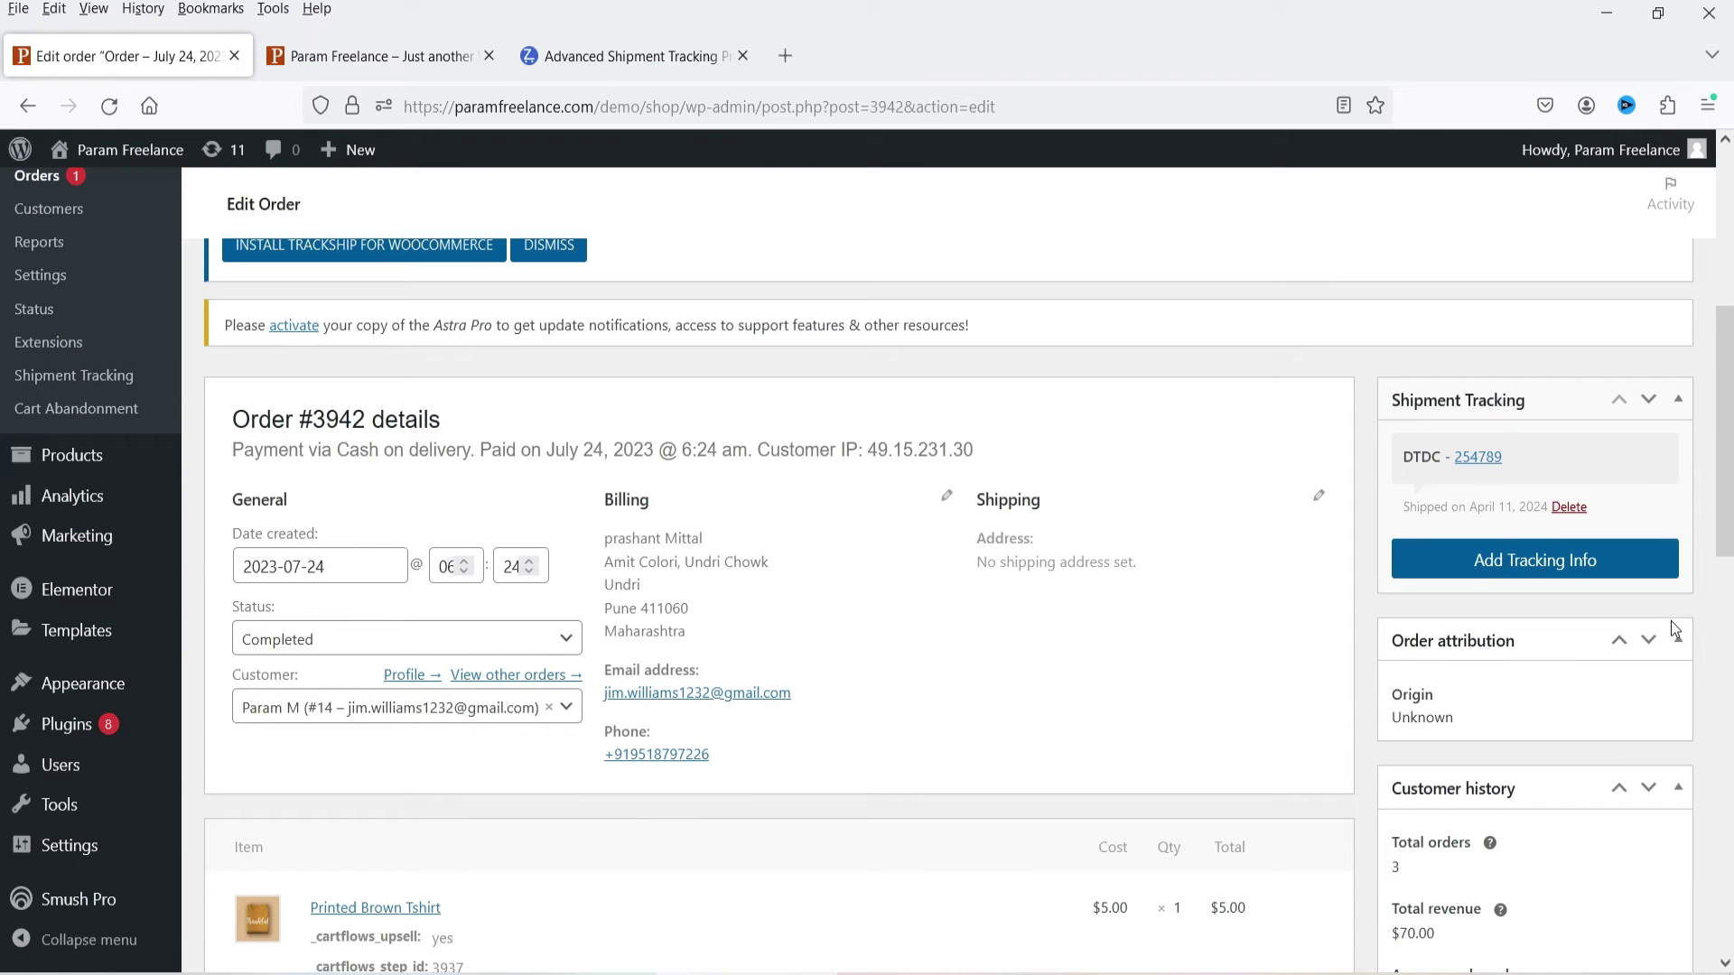
left_click(1034, 671)
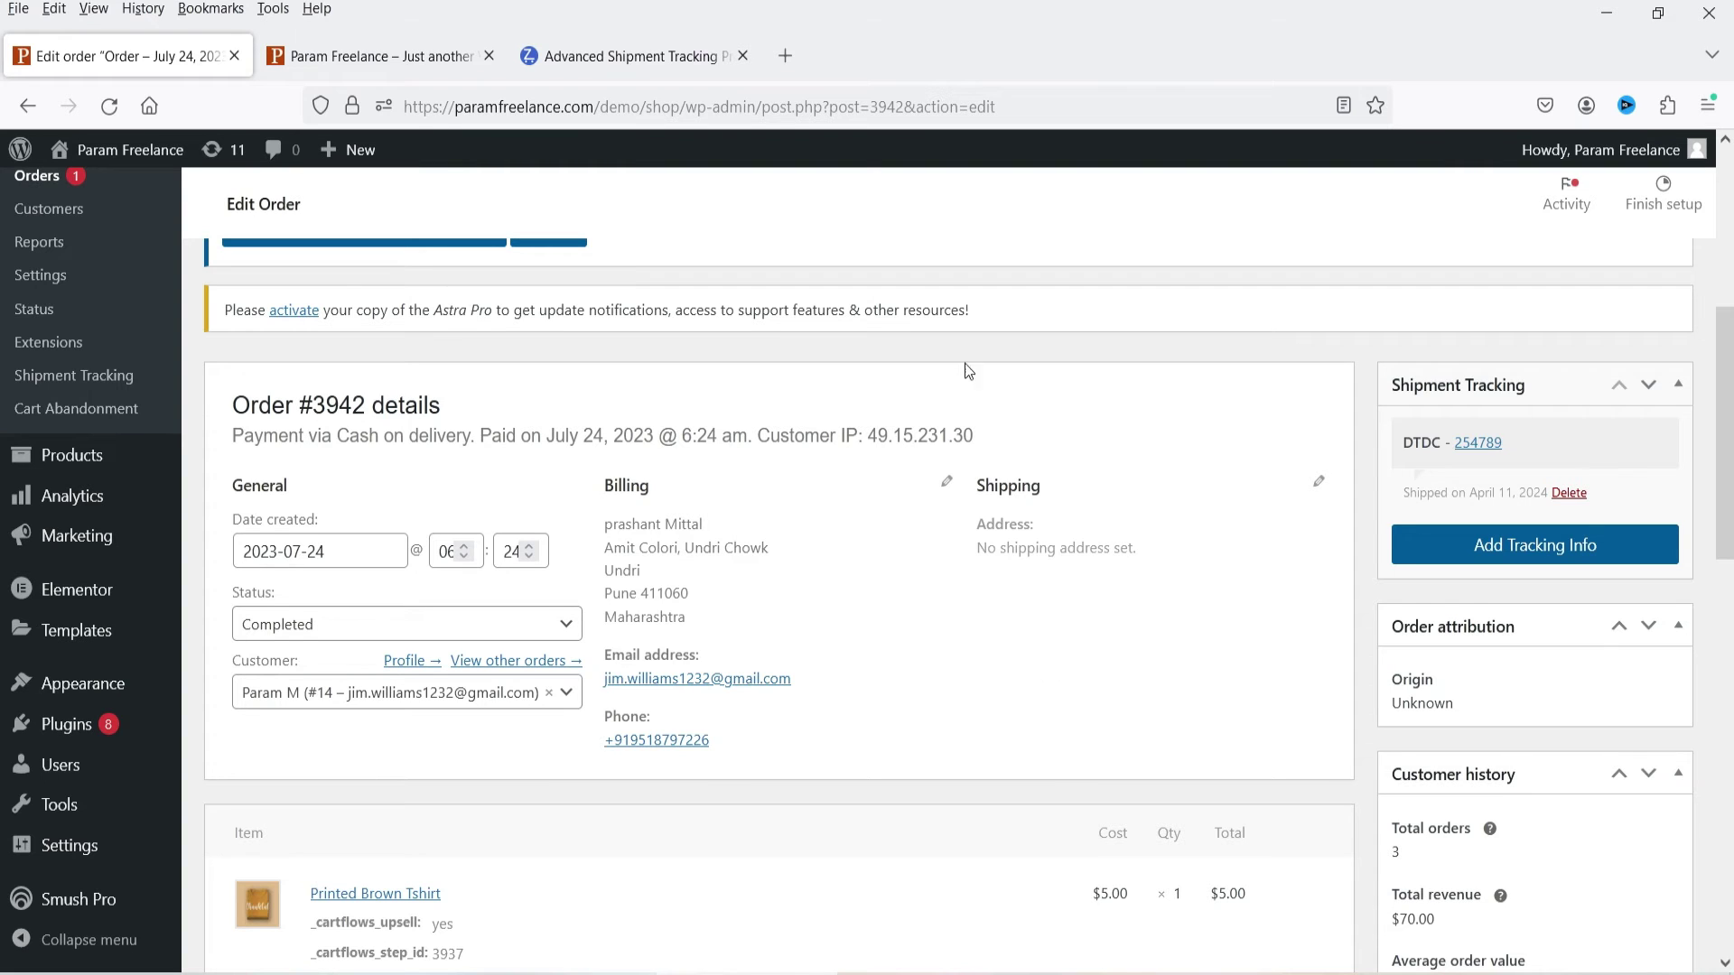
left_click(684, 106)
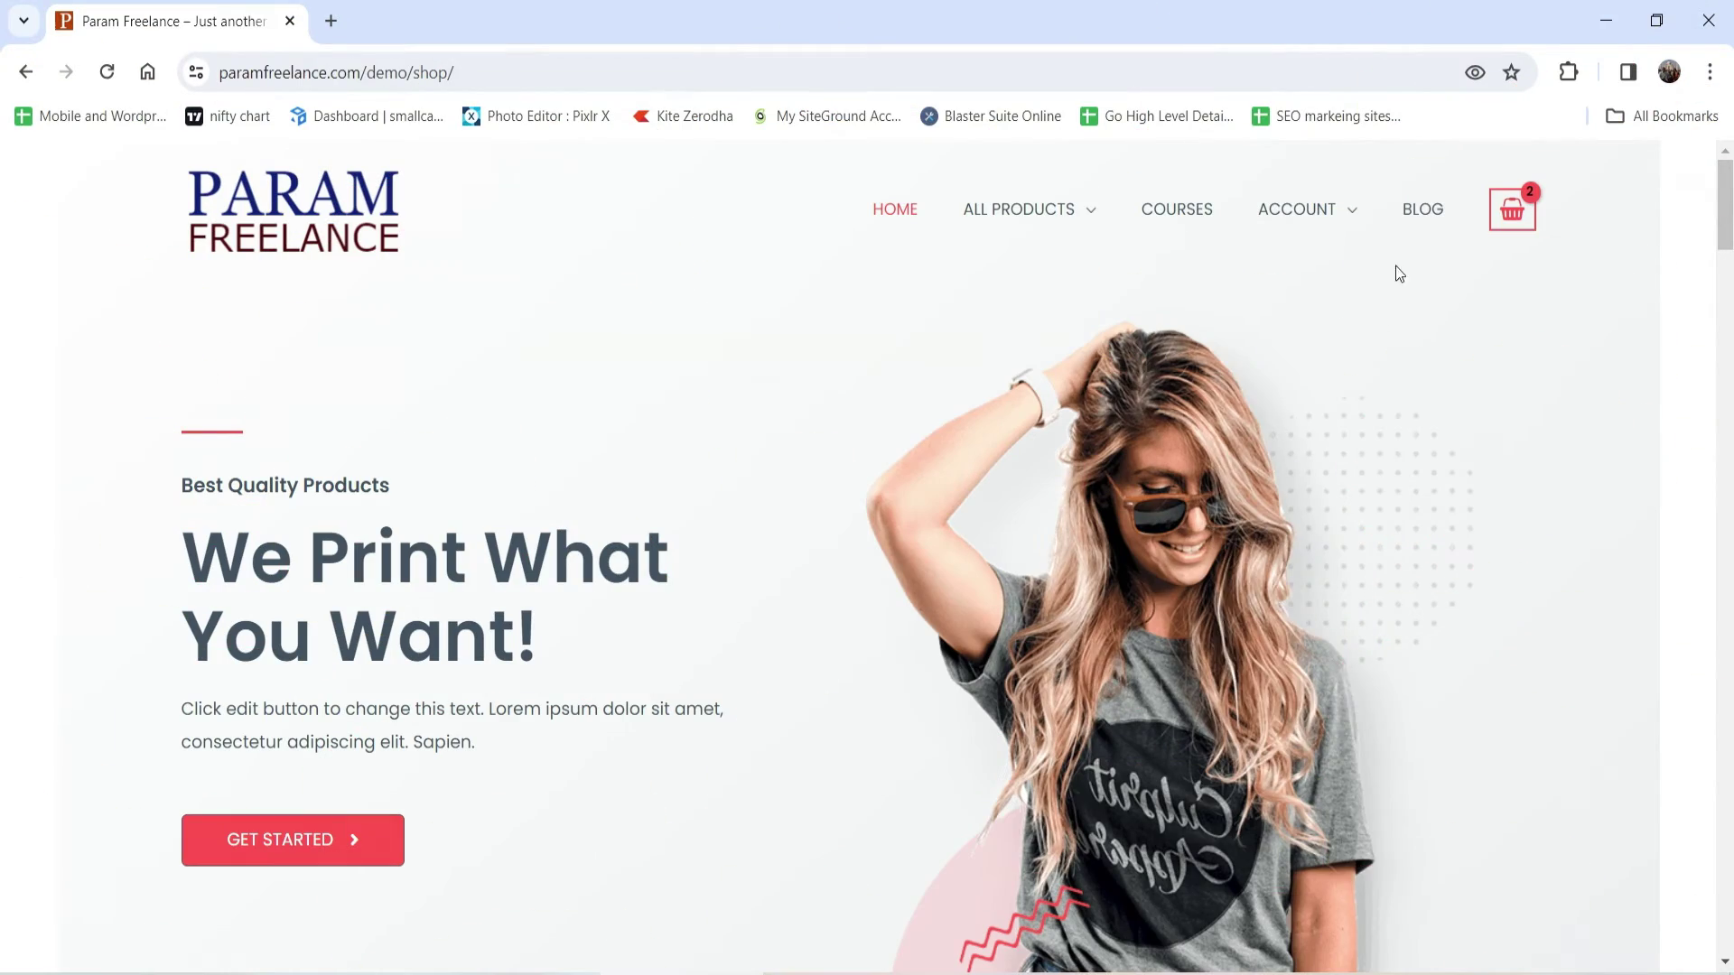
Check out and place the two-item cash-on-delivery order.
mouse_move(1511, 209)
left_click(1359, 736)
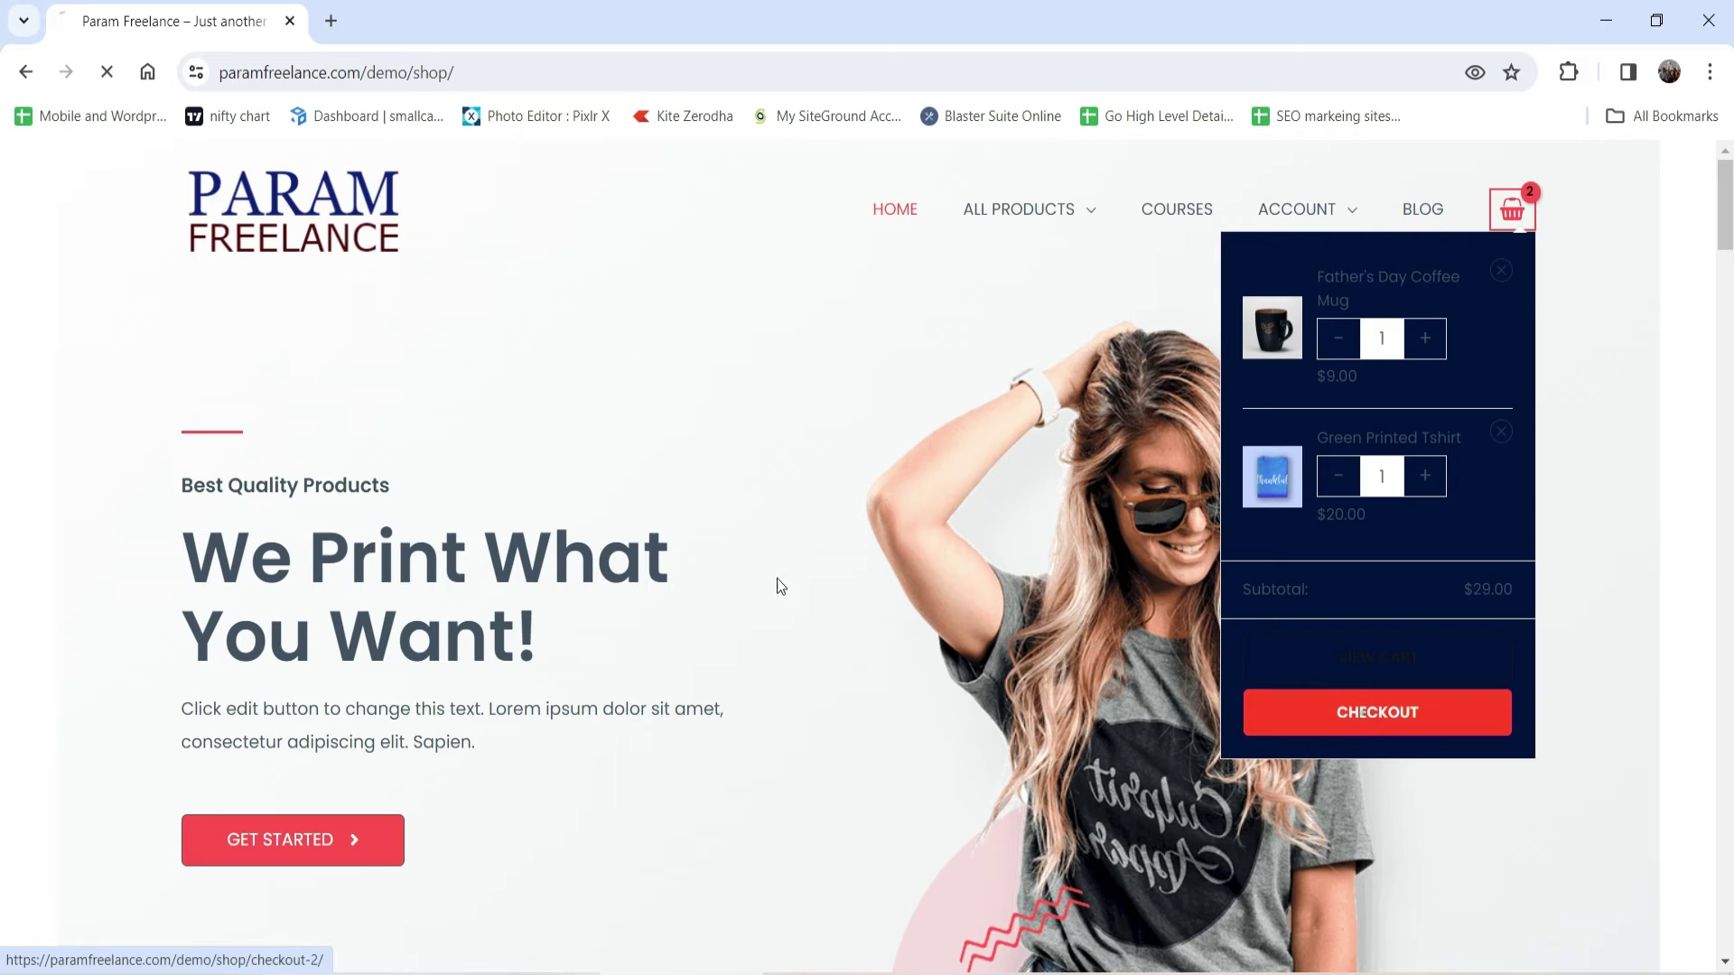
scroll(1469, 483, "down", 5)
scroll(1477, 485, "up", 5)
scroll(1440, 452, "down", 8)
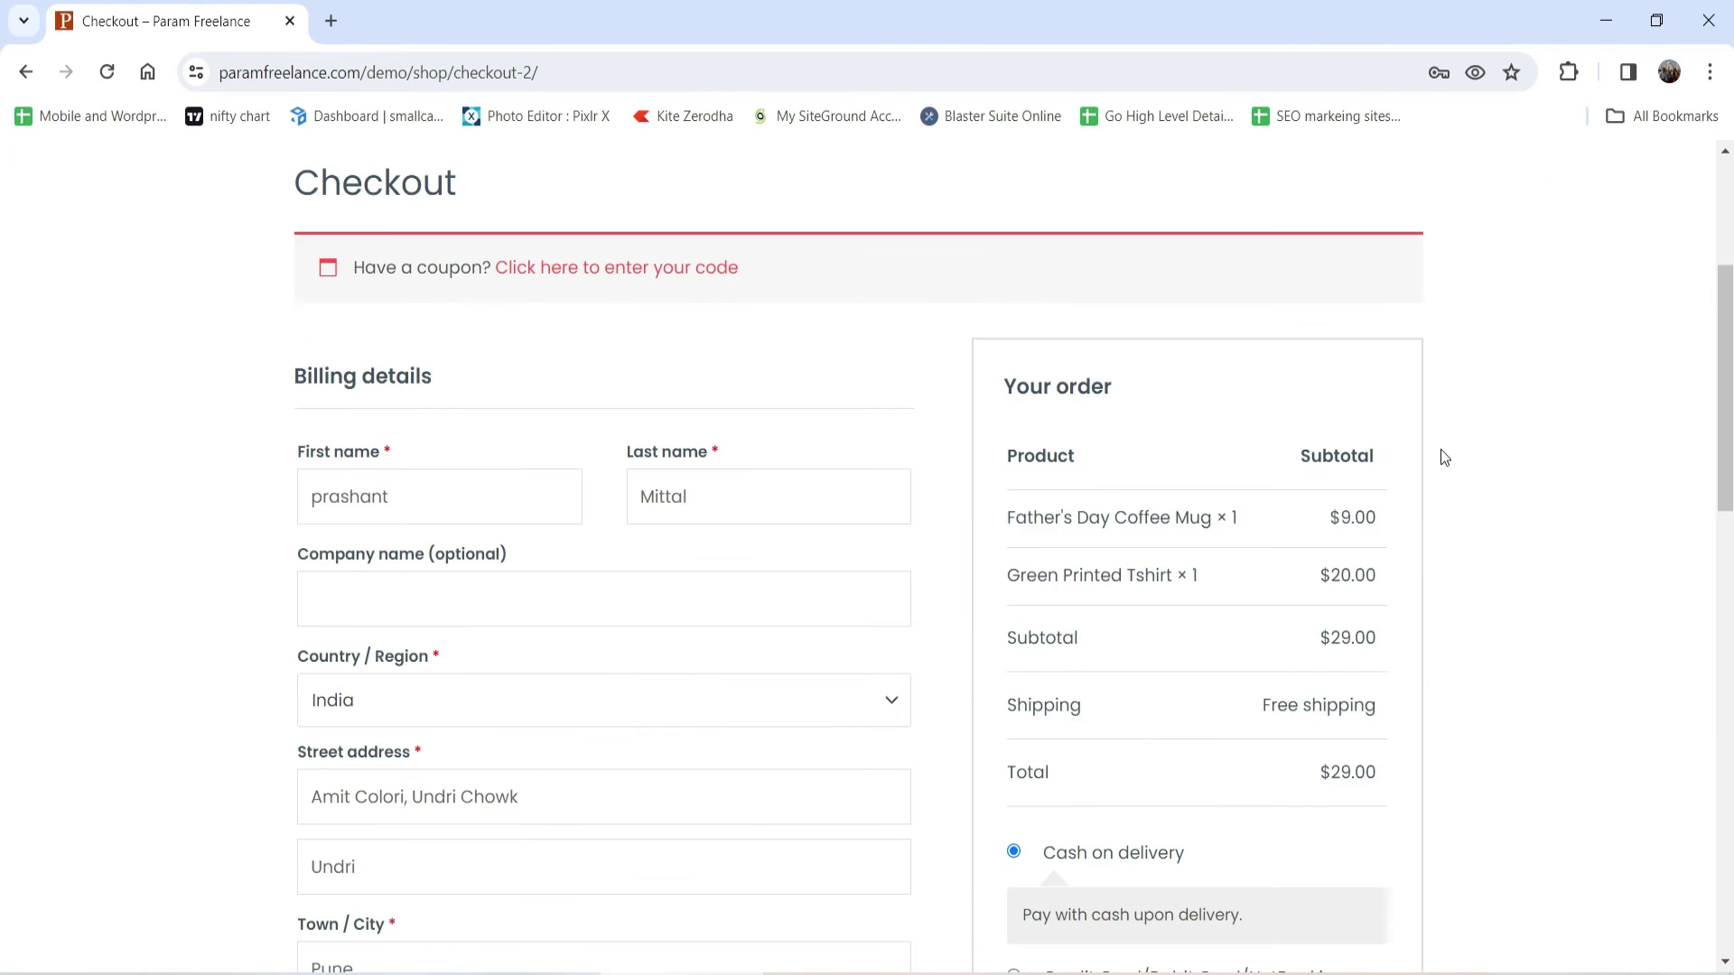
left_click(1196, 896)
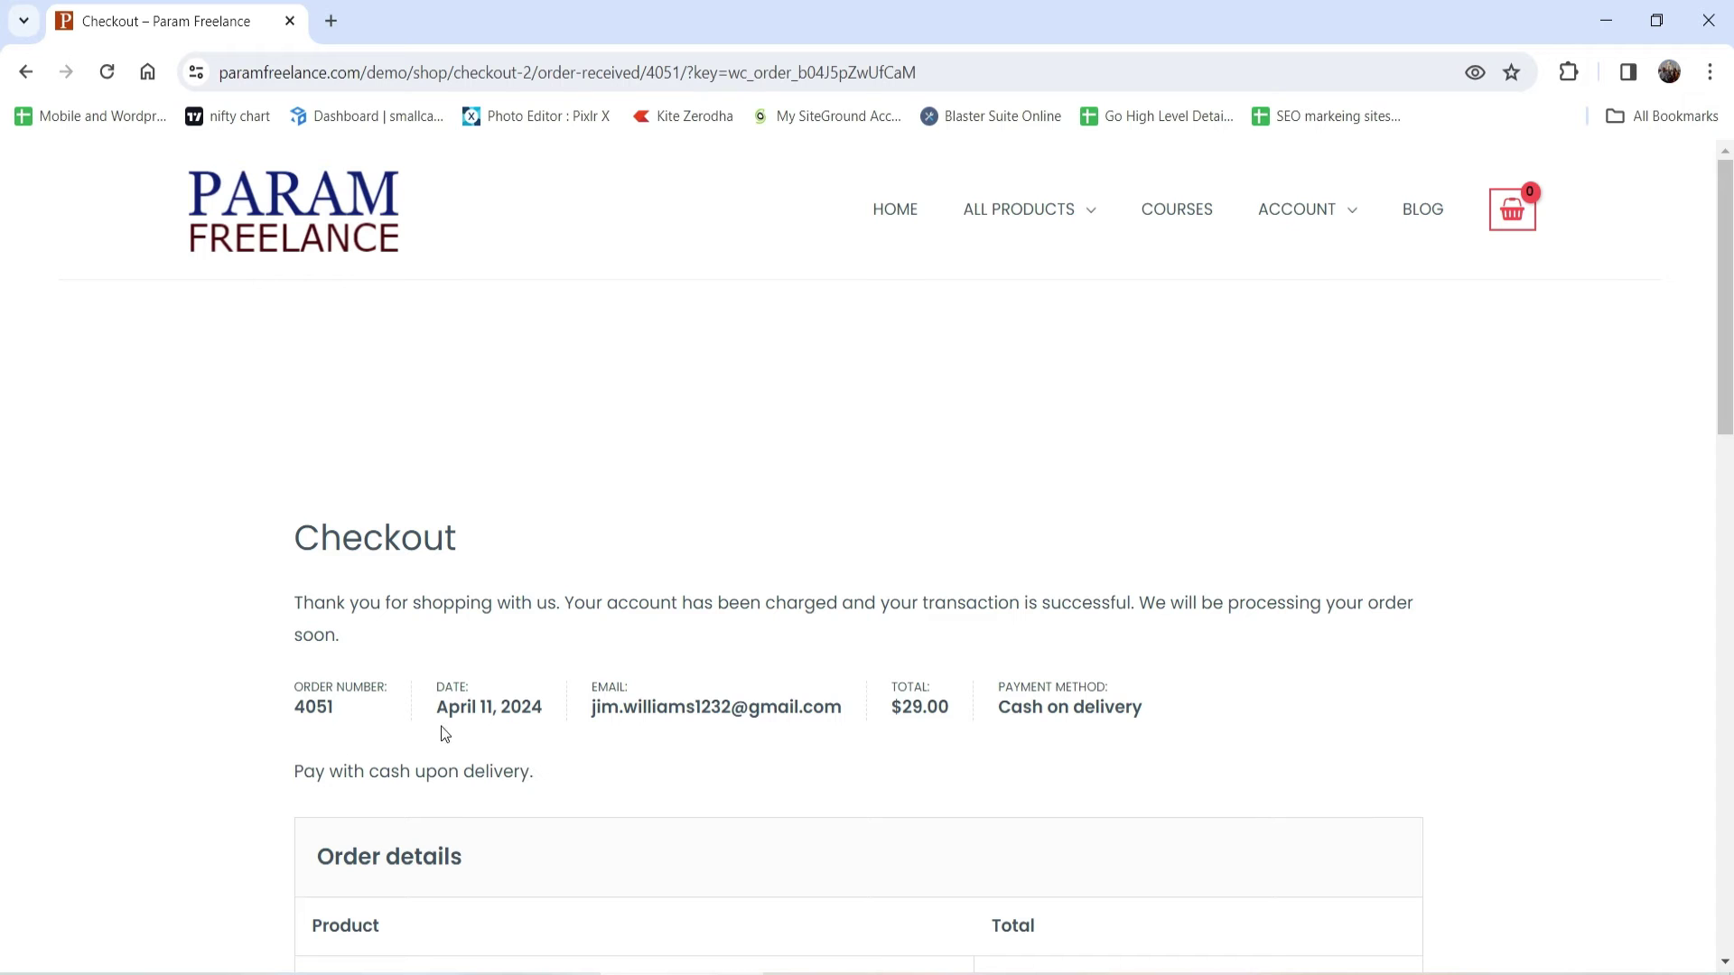
Highlight the new order number 4051 on the order confirmation page.
left_click_drag(290, 710, 247, 708)
left_click(153, 719)
left_click(1497, 560)
scroll(1490, 551, "down", 5)
scroll(1483, 523, "up", 5)
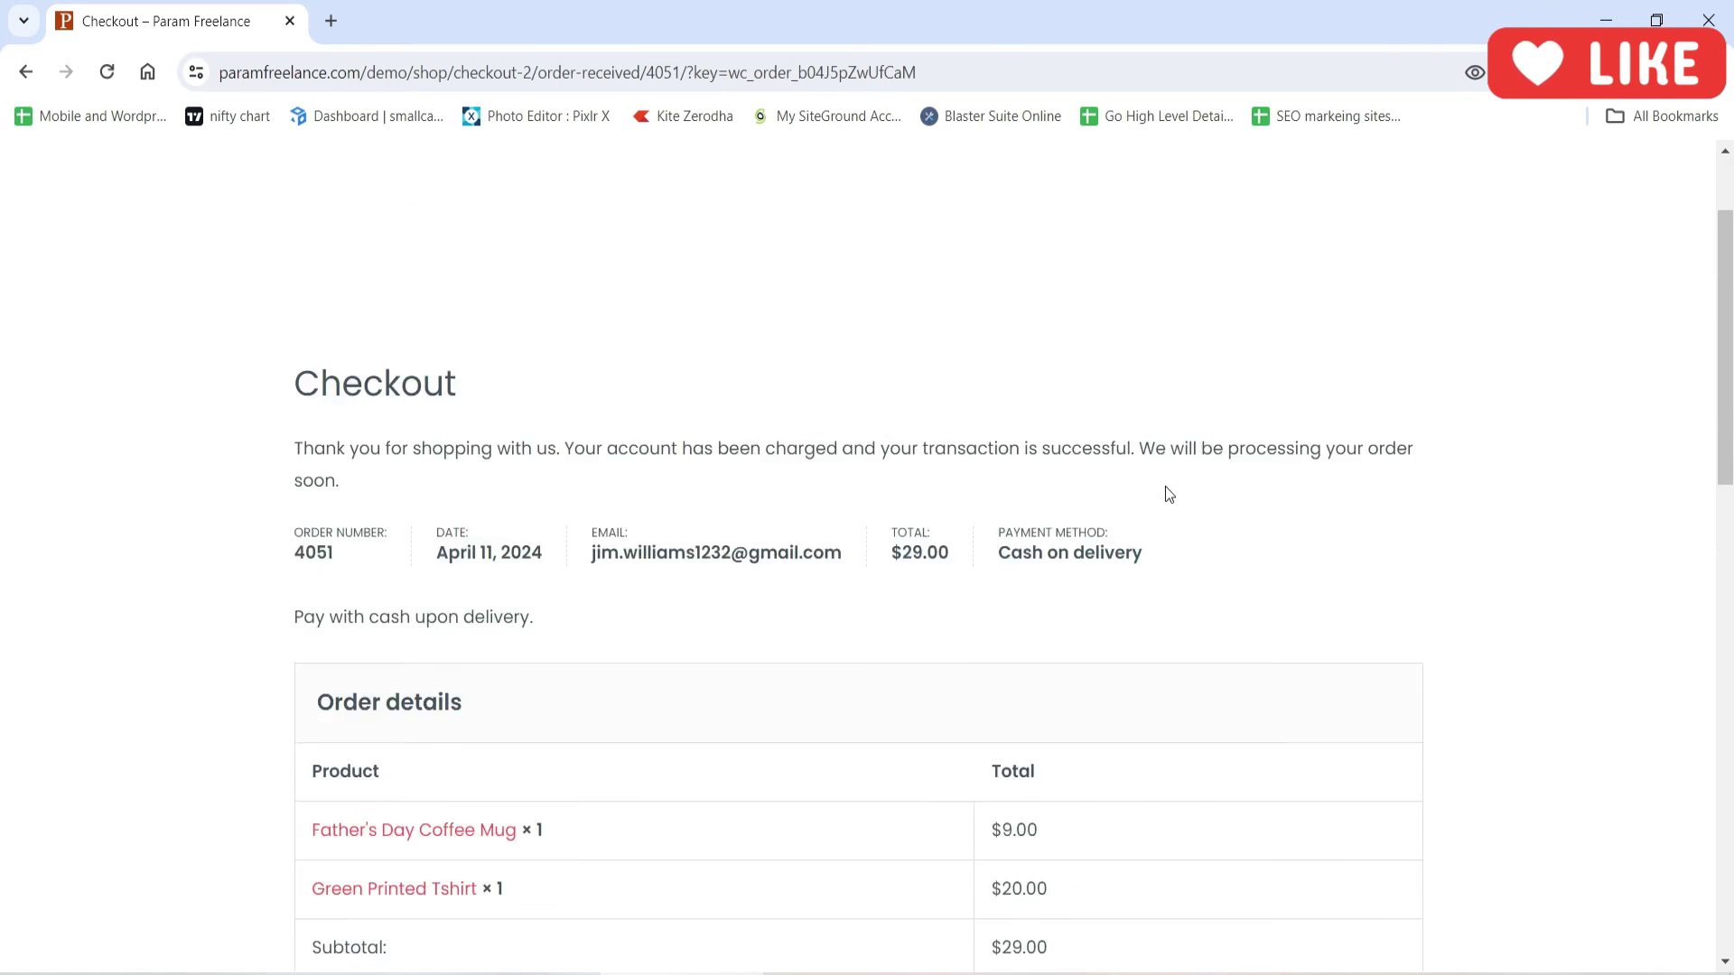
Open order #4051's details from My Account > Orders.
mouse_move(1287, 232)
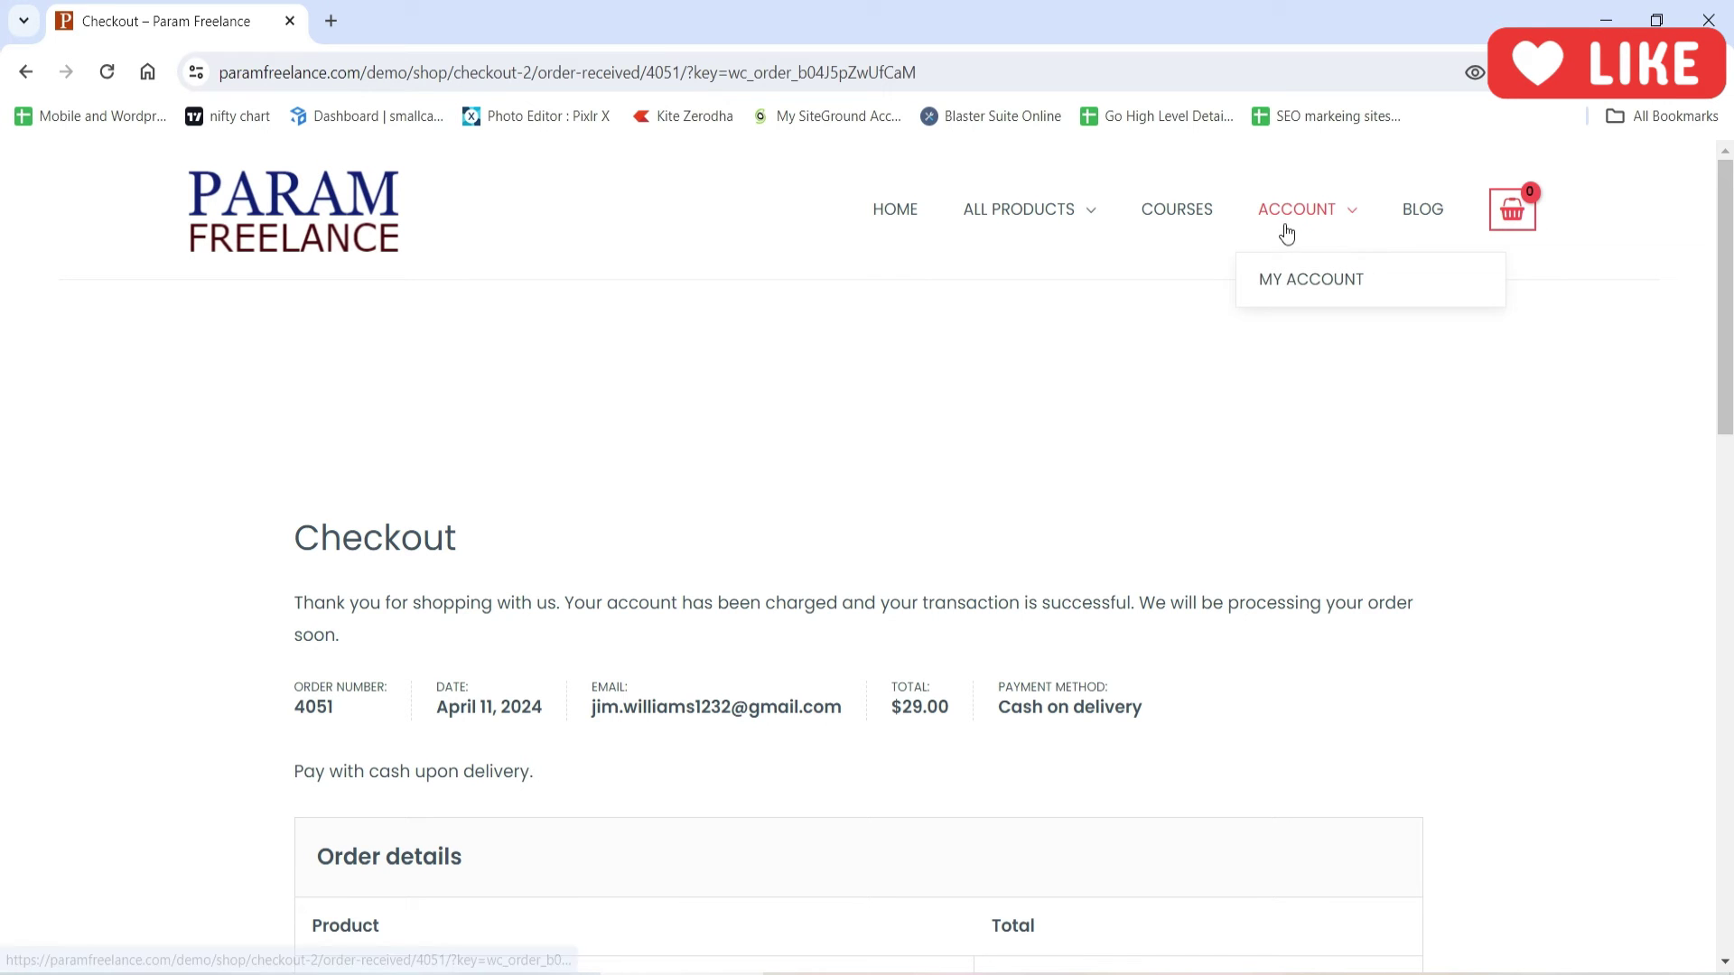
left_click(1289, 278)
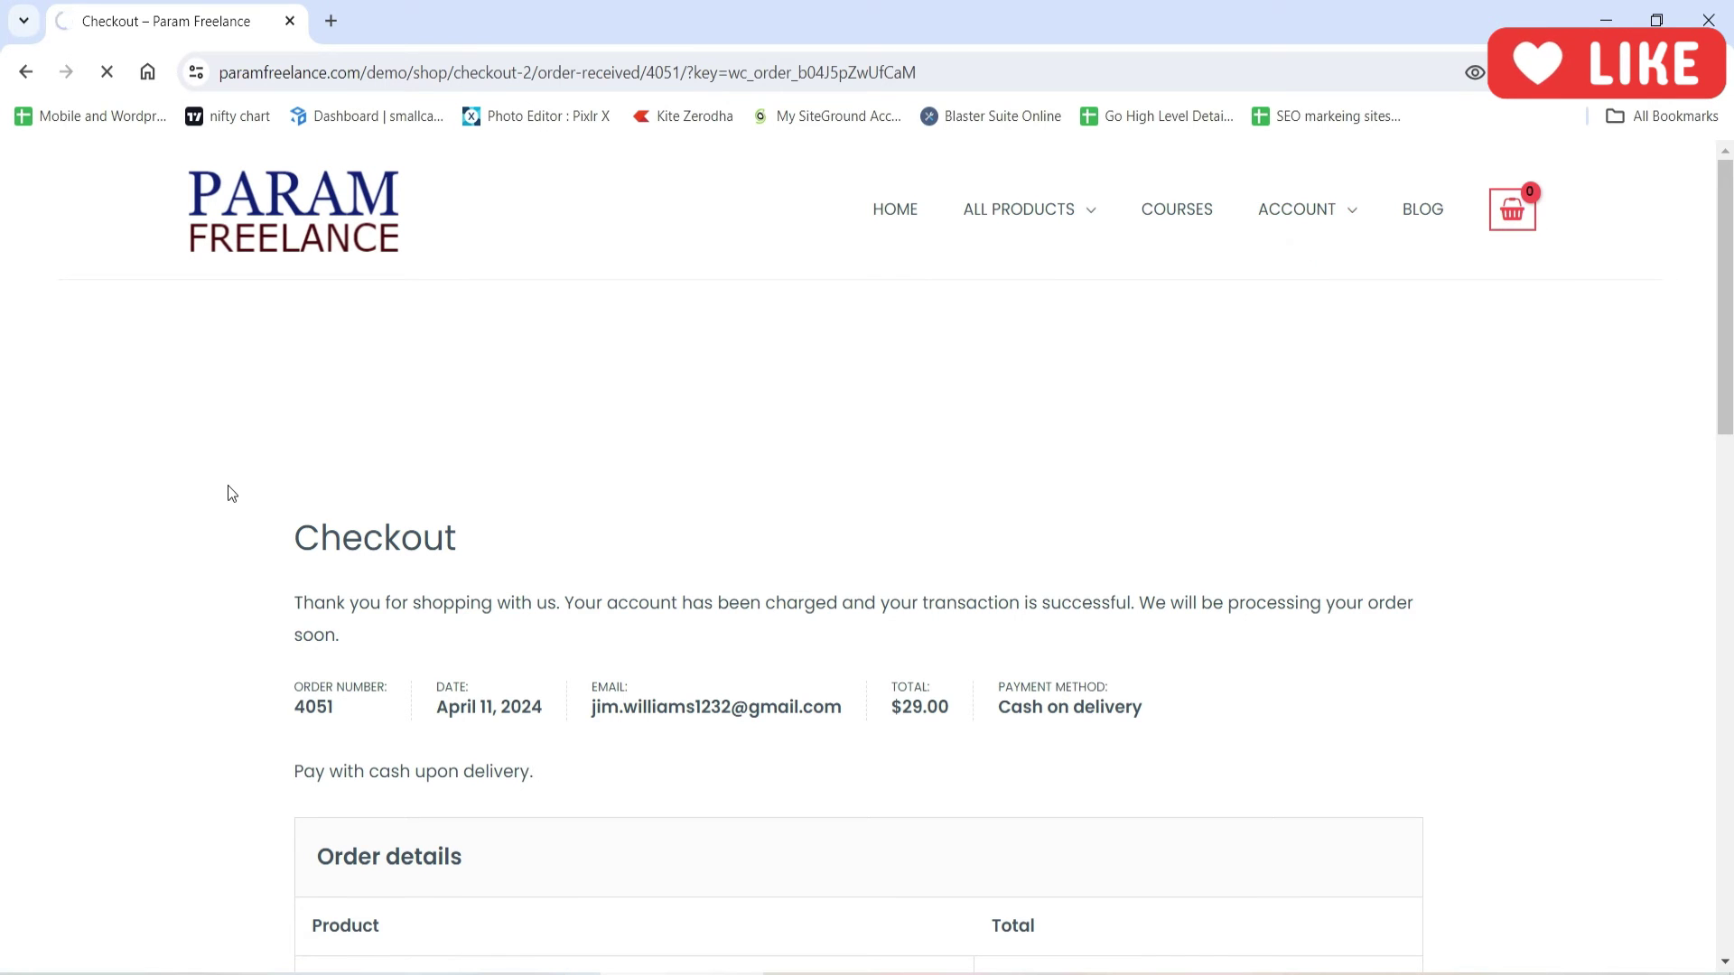
left_click(334, 598)
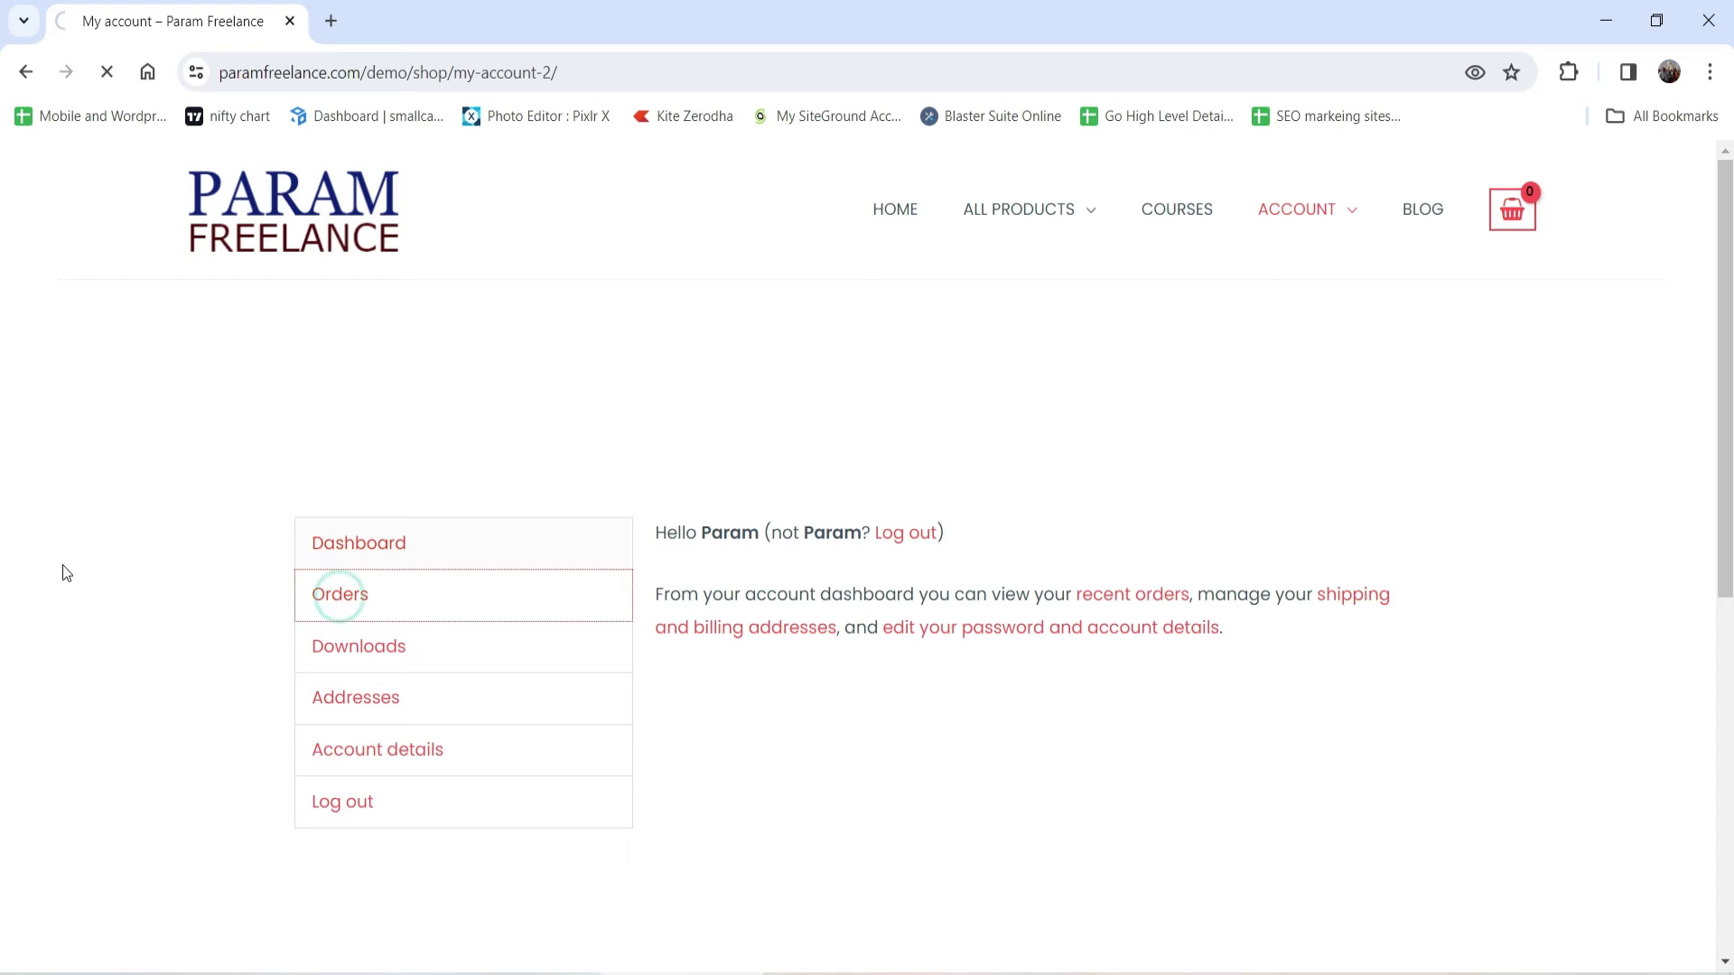
scroll(334, 492, "down", 3)
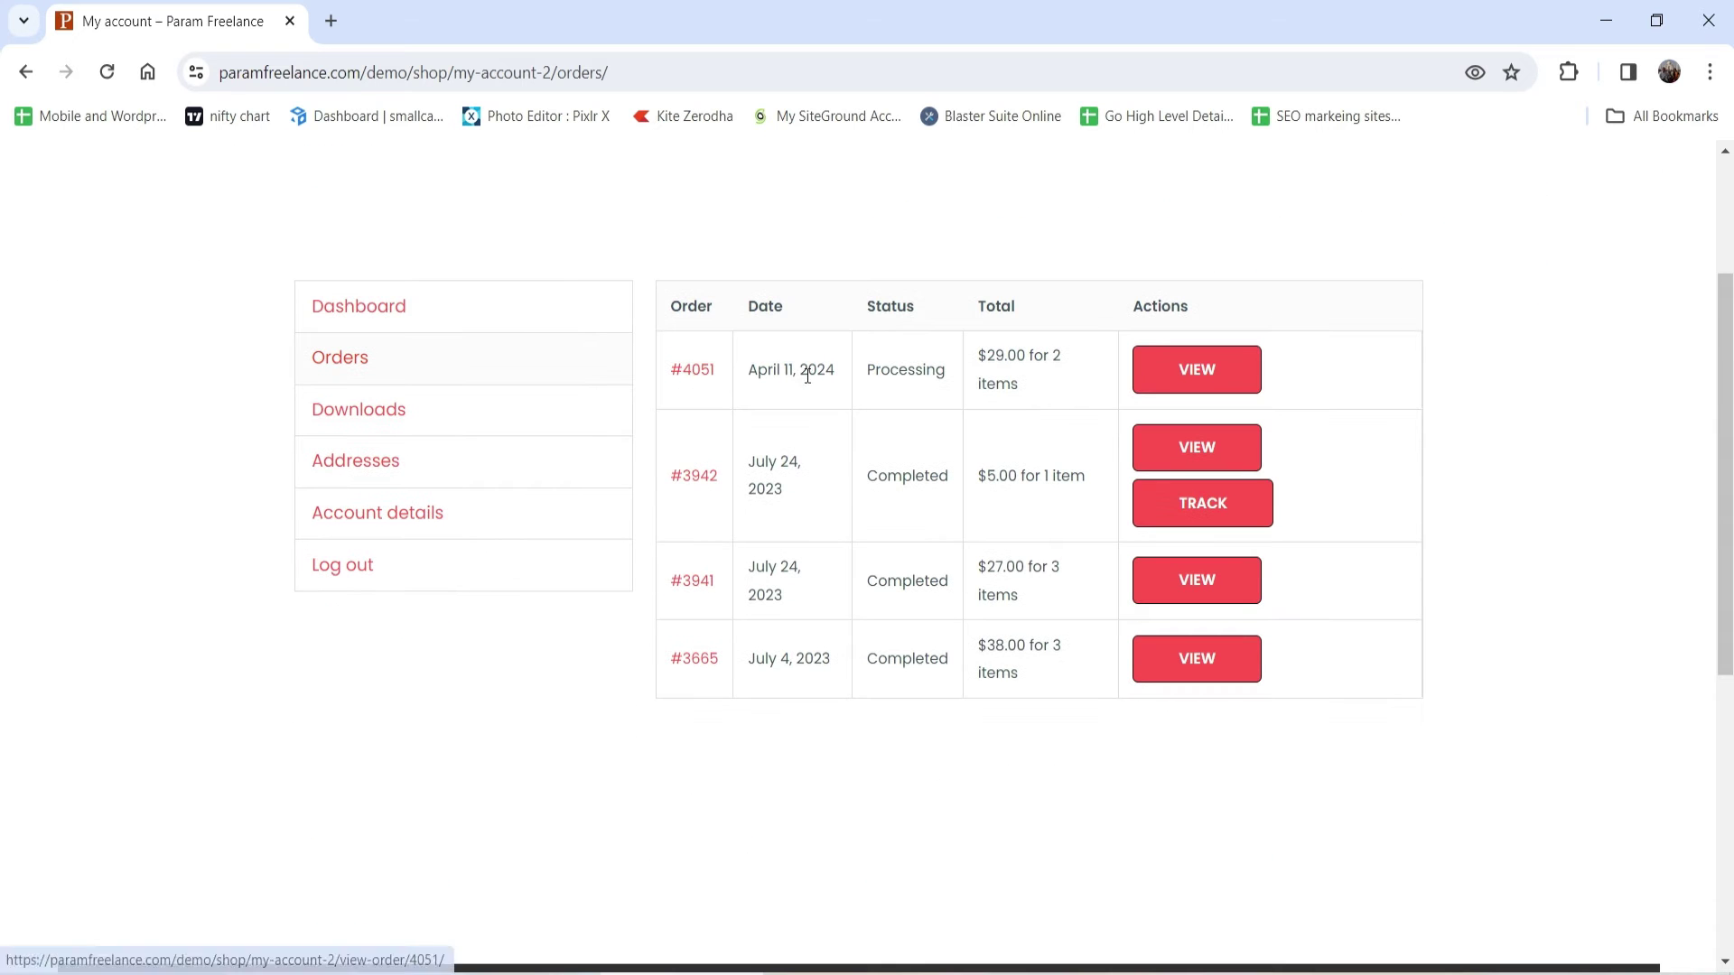
left_click(1170, 372)
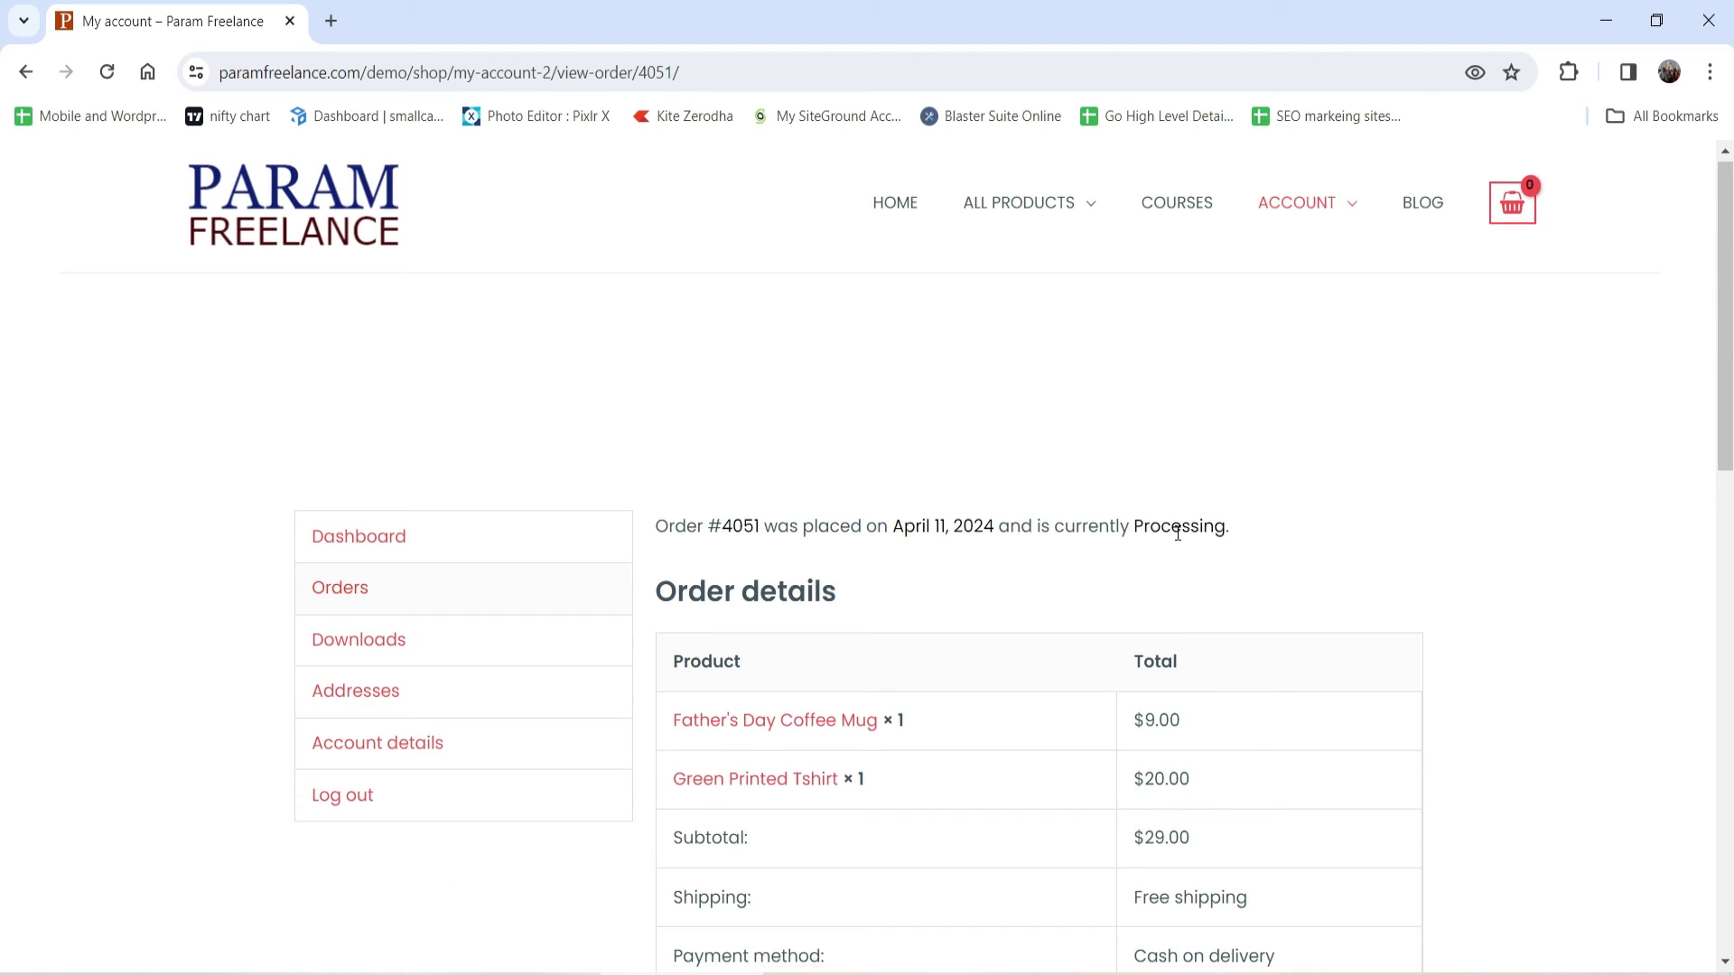
scroll(825, 558, "down", 7)
scroll(885, 549, "up", 7)
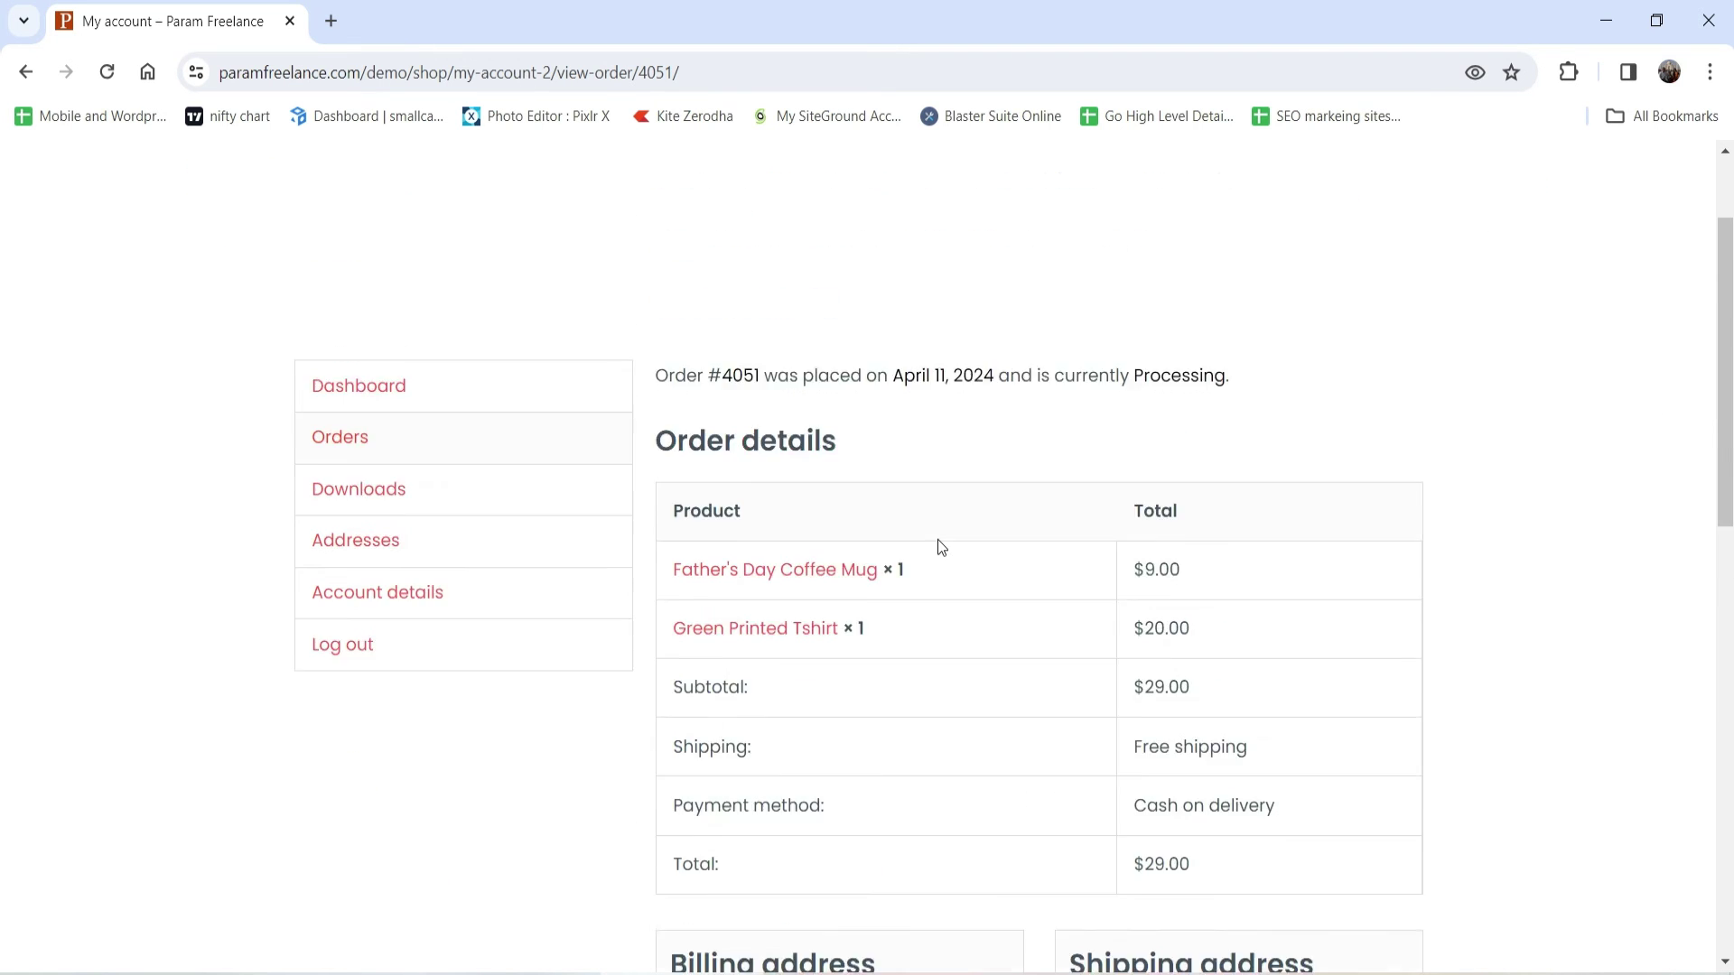
In the store admin, open order #4051 for editing from the orders list.
key("alt+Tab")
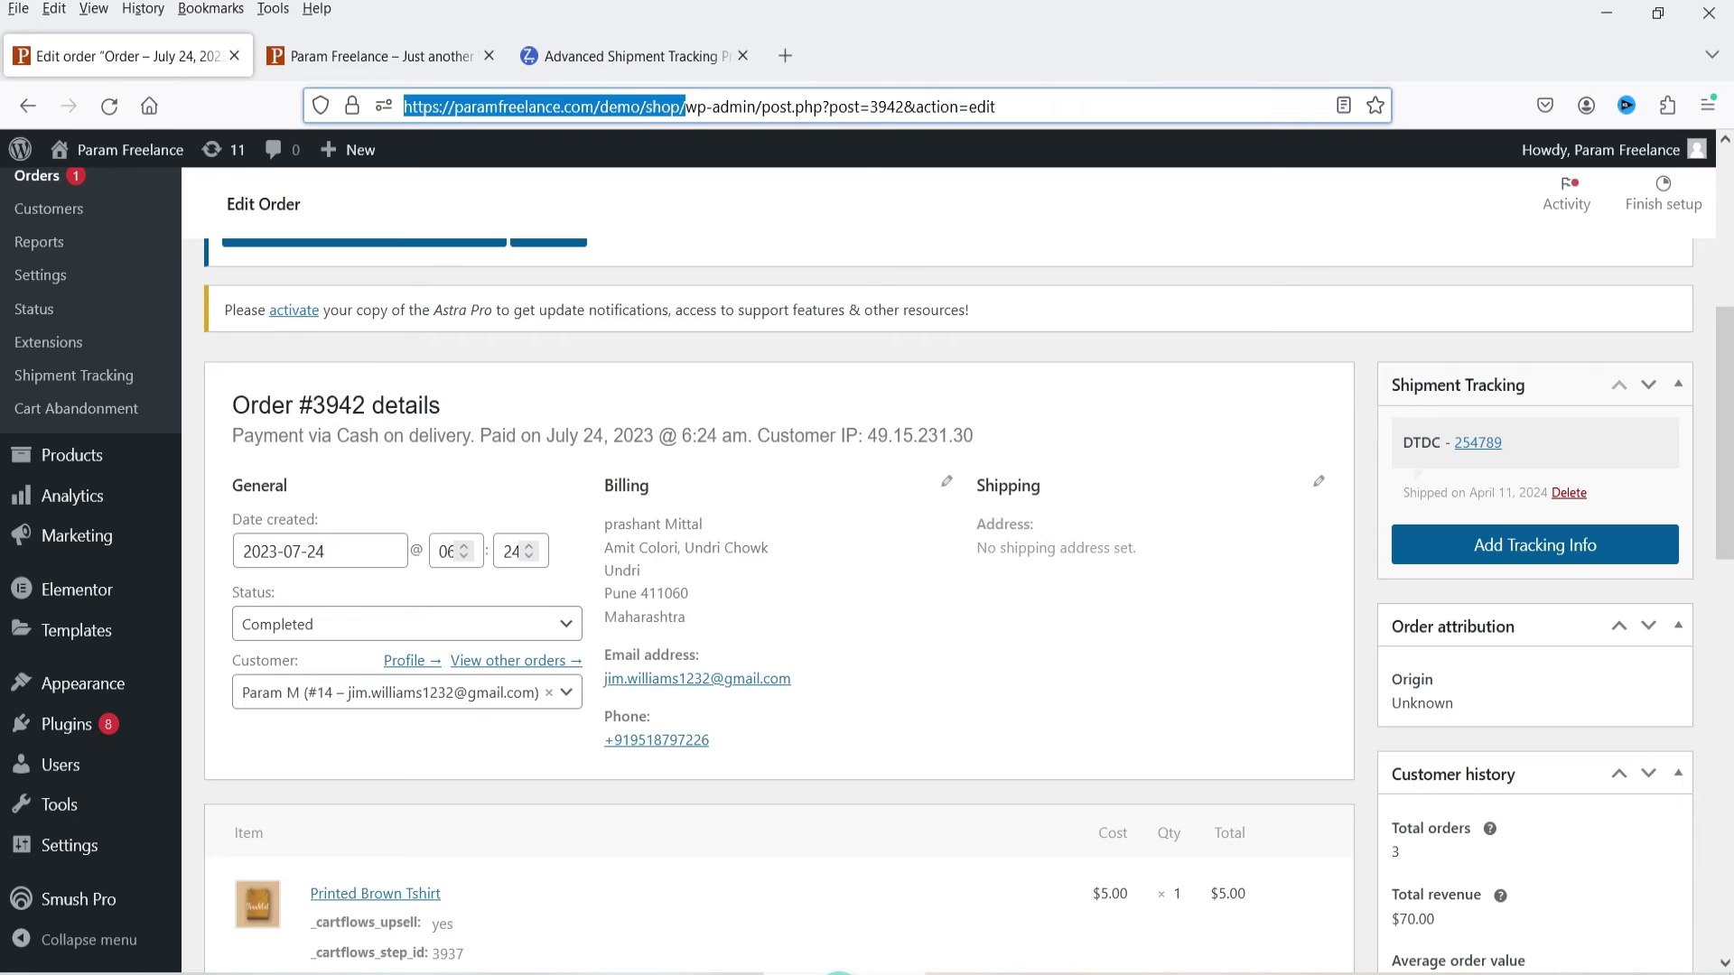
left_click(41, 177)
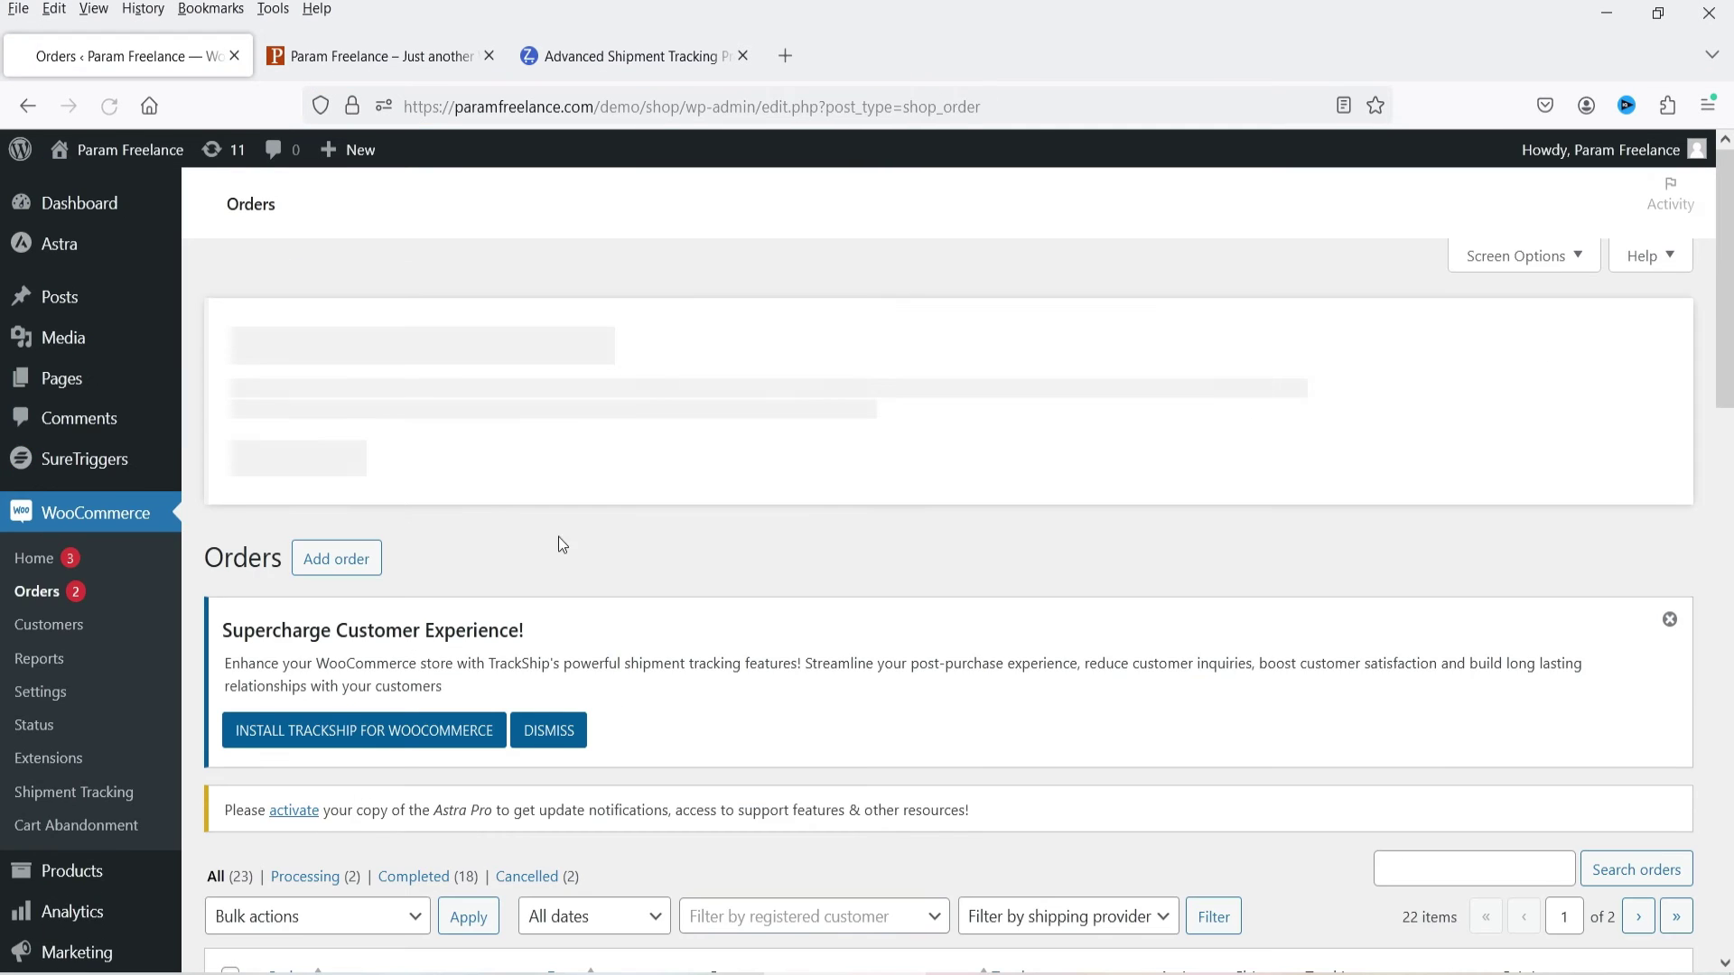
scroll(541, 533, "down", 4)
left_click(333, 669)
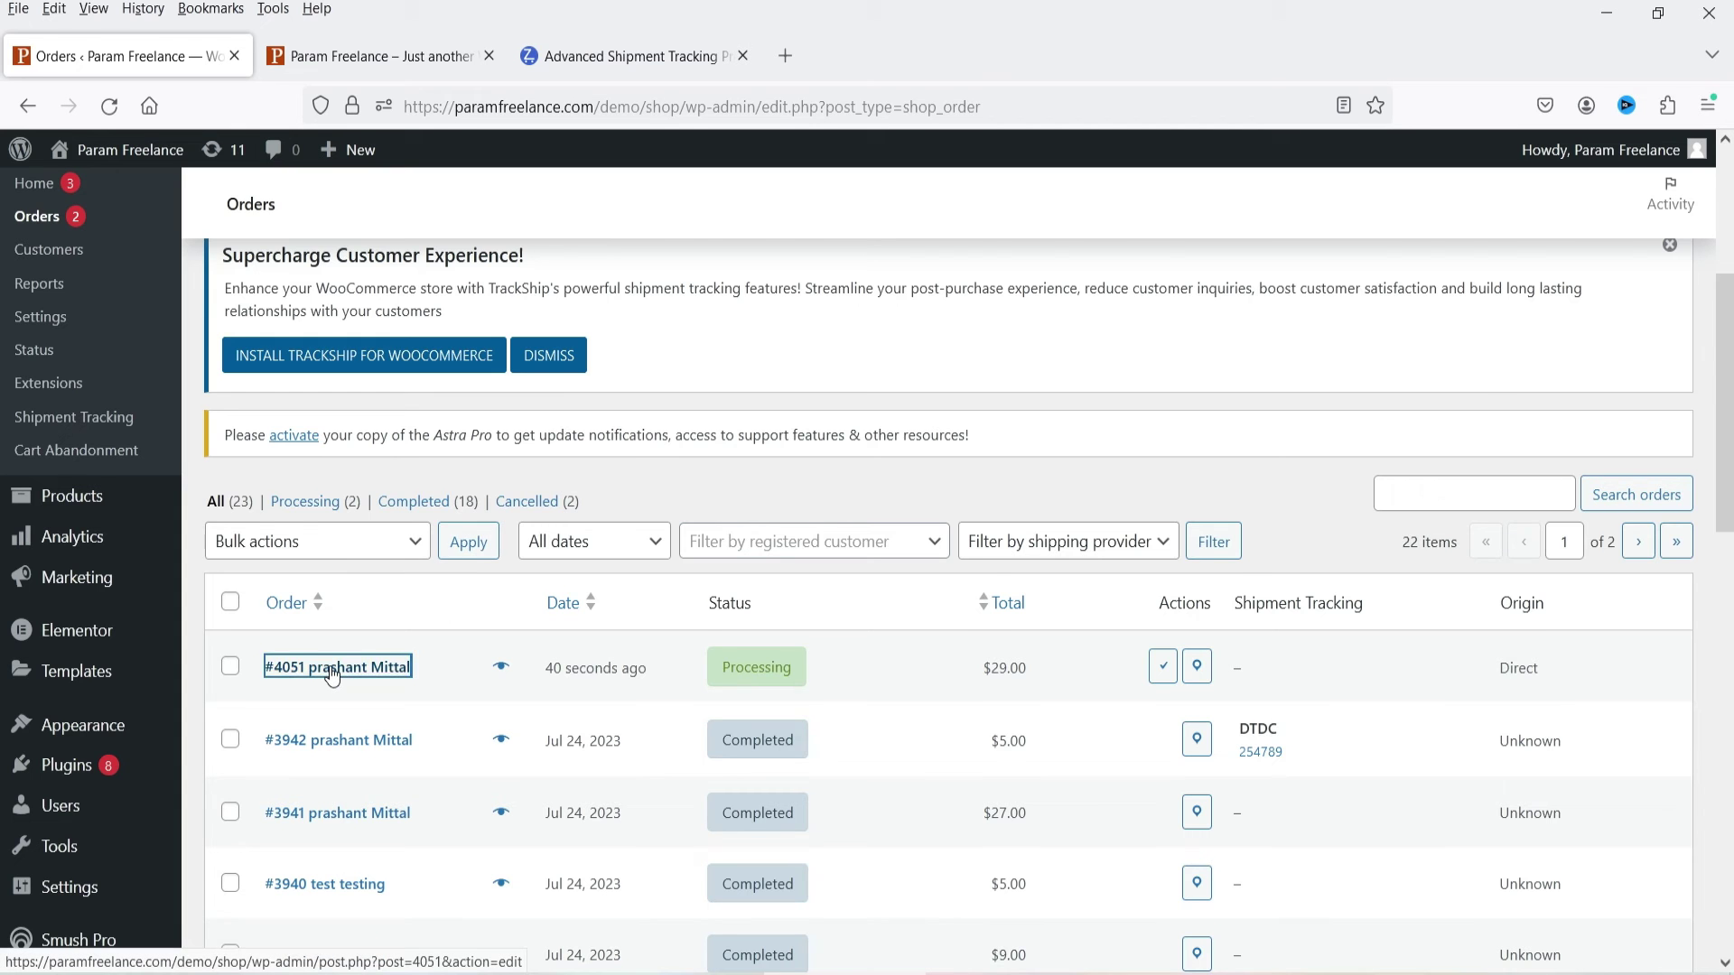
scroll(333, 676, "down", 3)
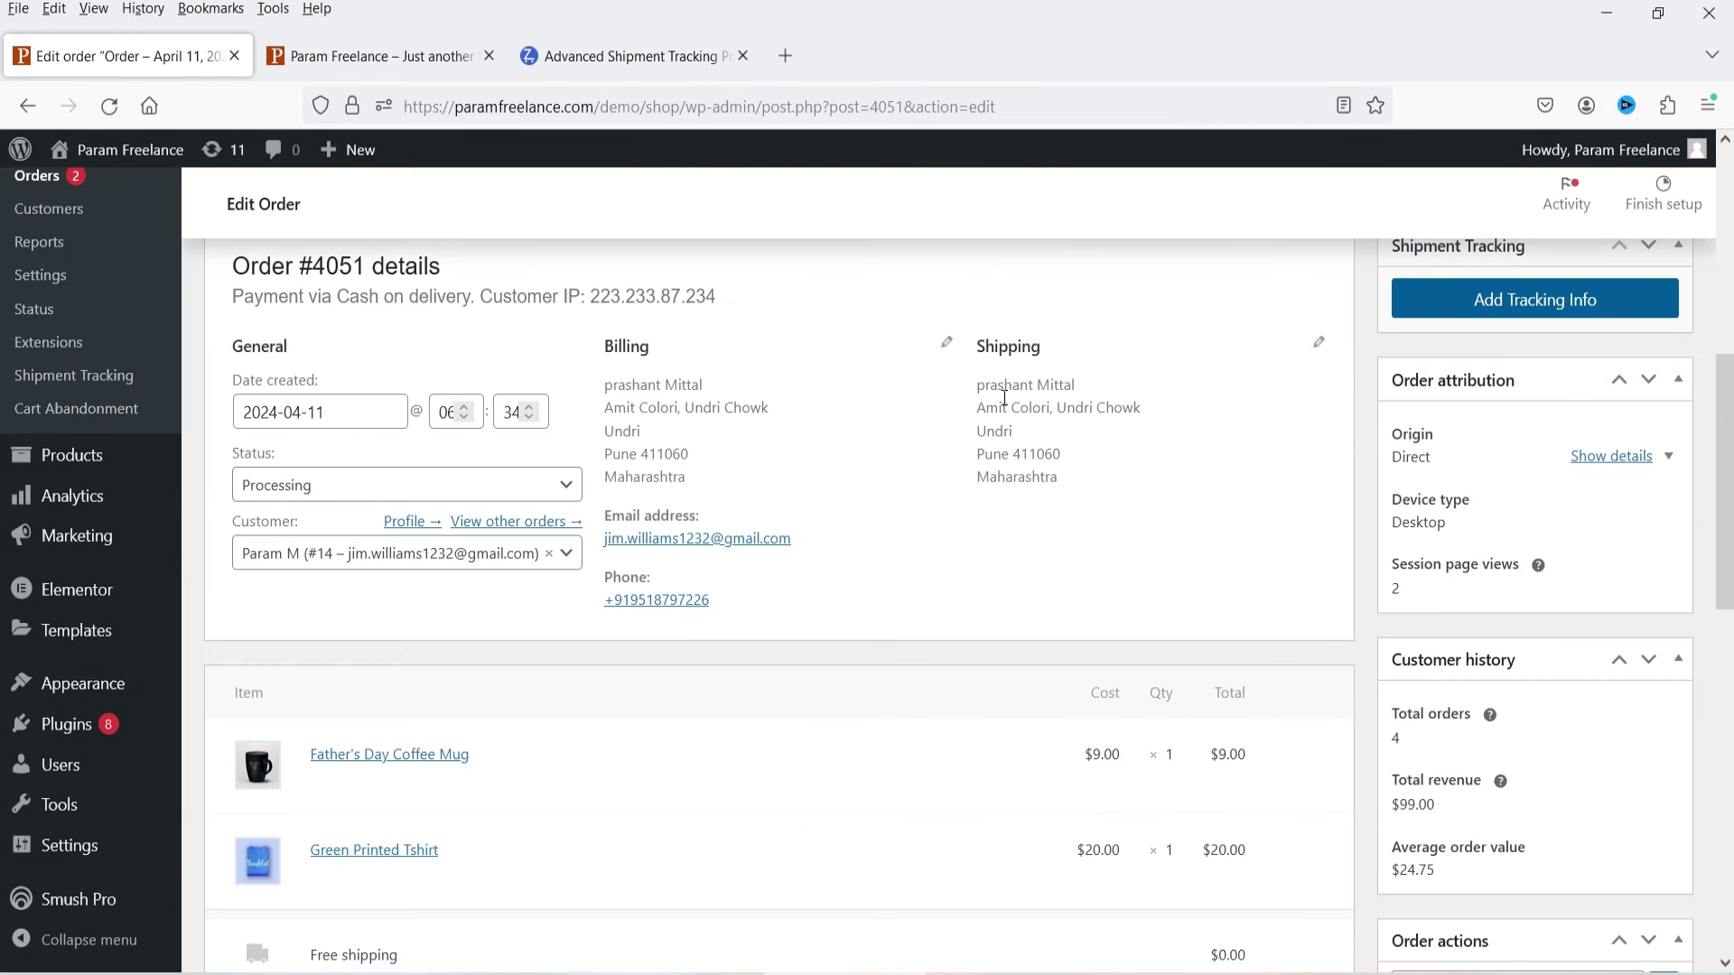
scroll(1008, 404, "up", 2)
Add DHL US tracking 587940, shipped April 11, with Completed unticked, and fulfill the order.
left_click(1537, 434)
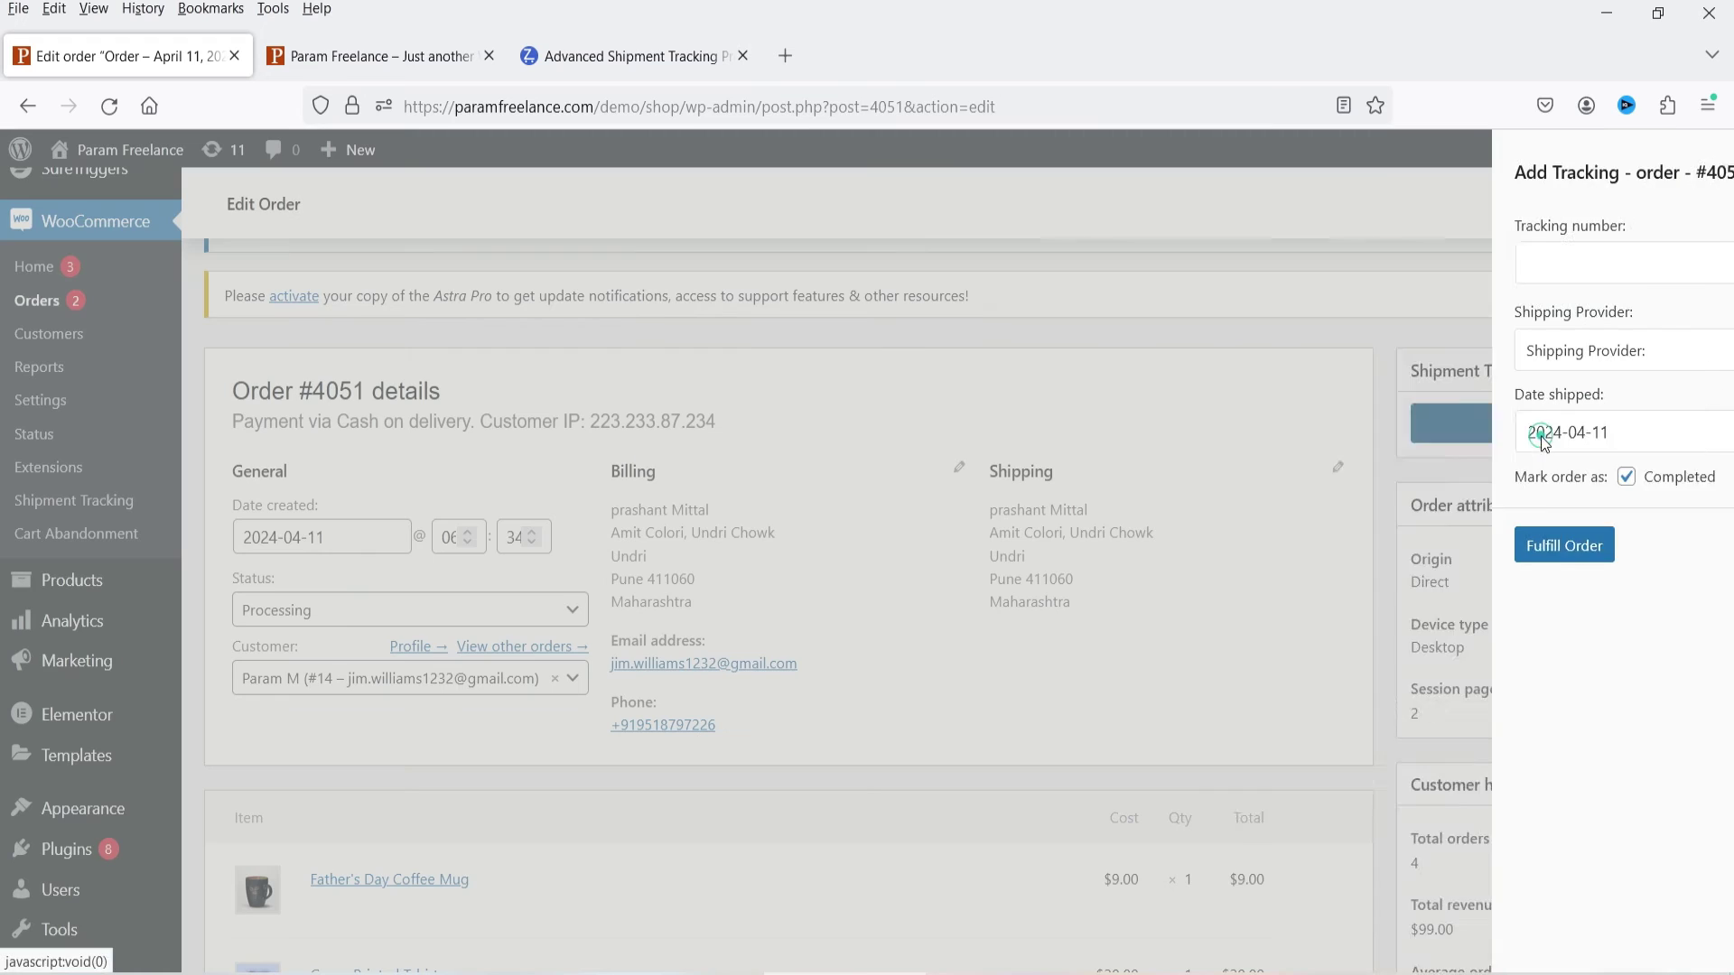
left_click(1336, 358)
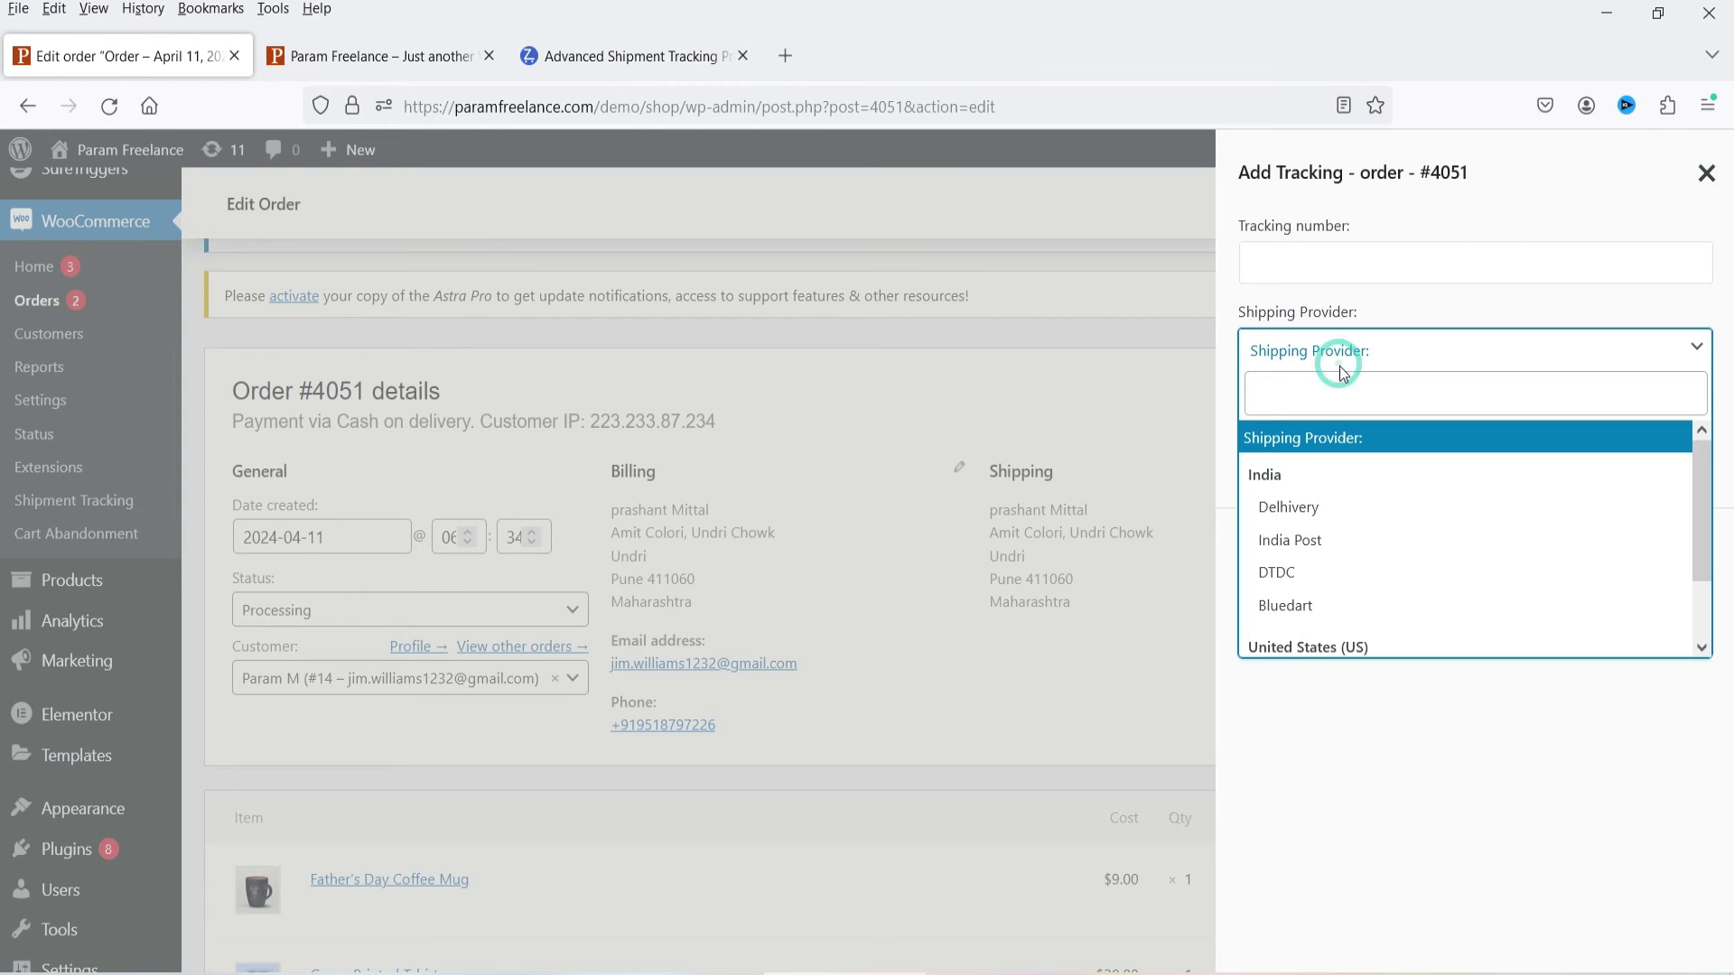
scroll(1335, 626, "down", 2)
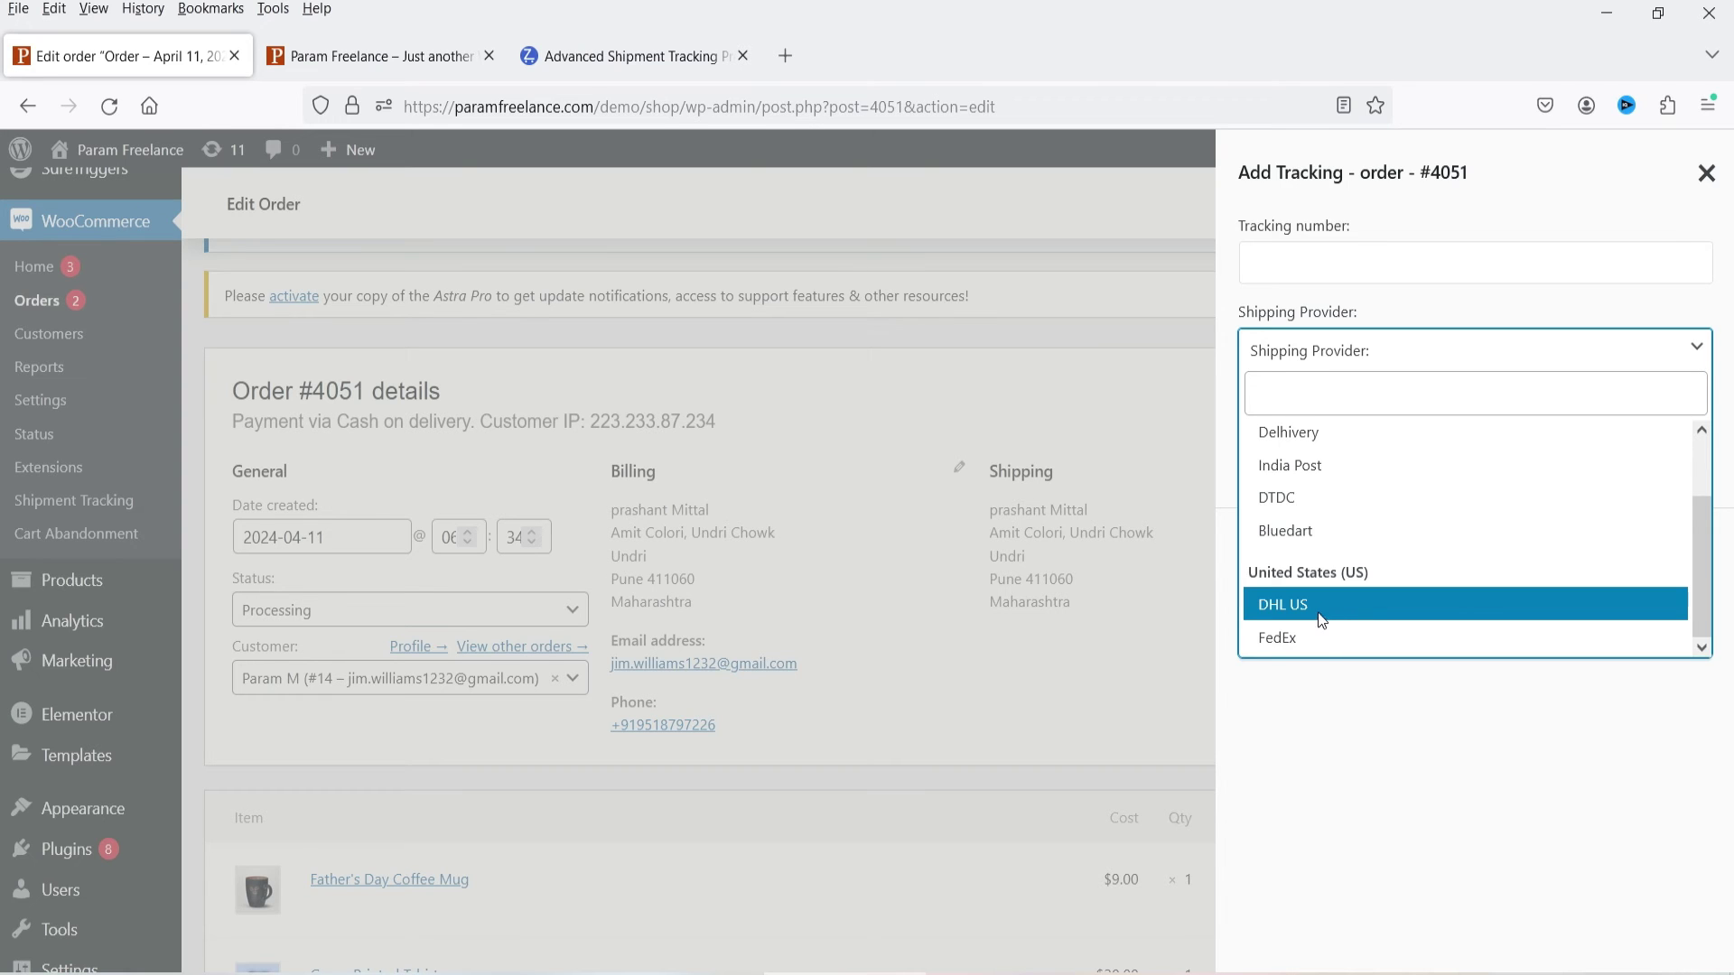
left_click(1321, 620)
left_click(1296, 432)
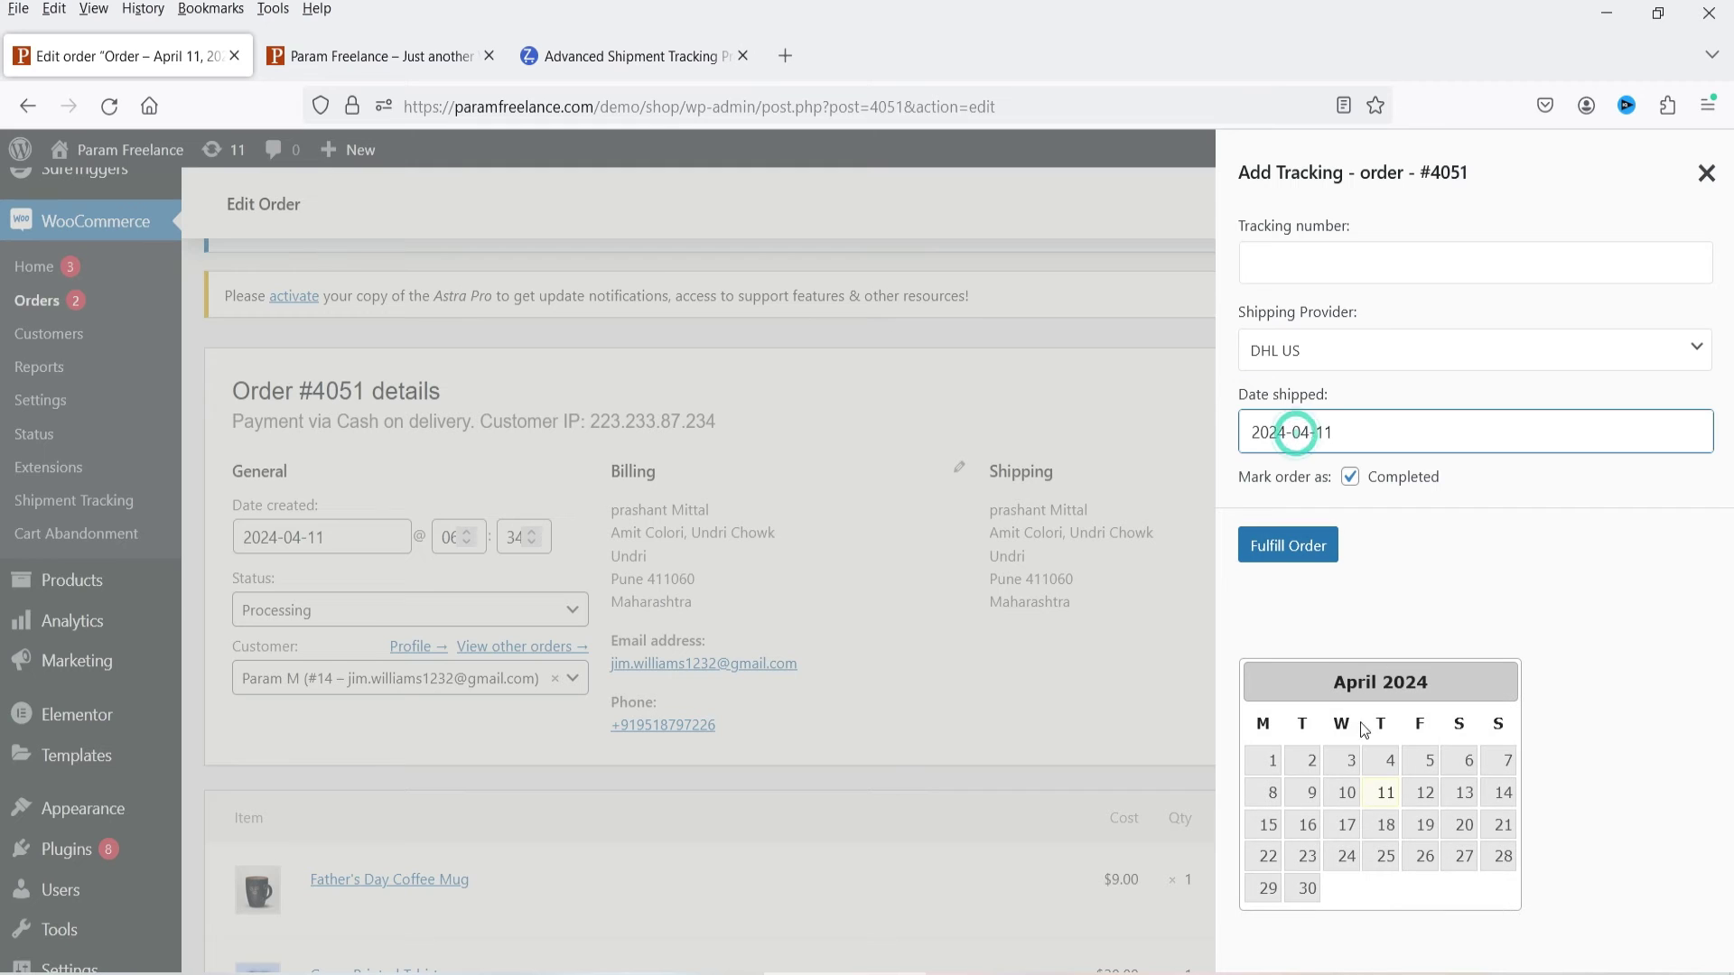
left_click(1391, 789)
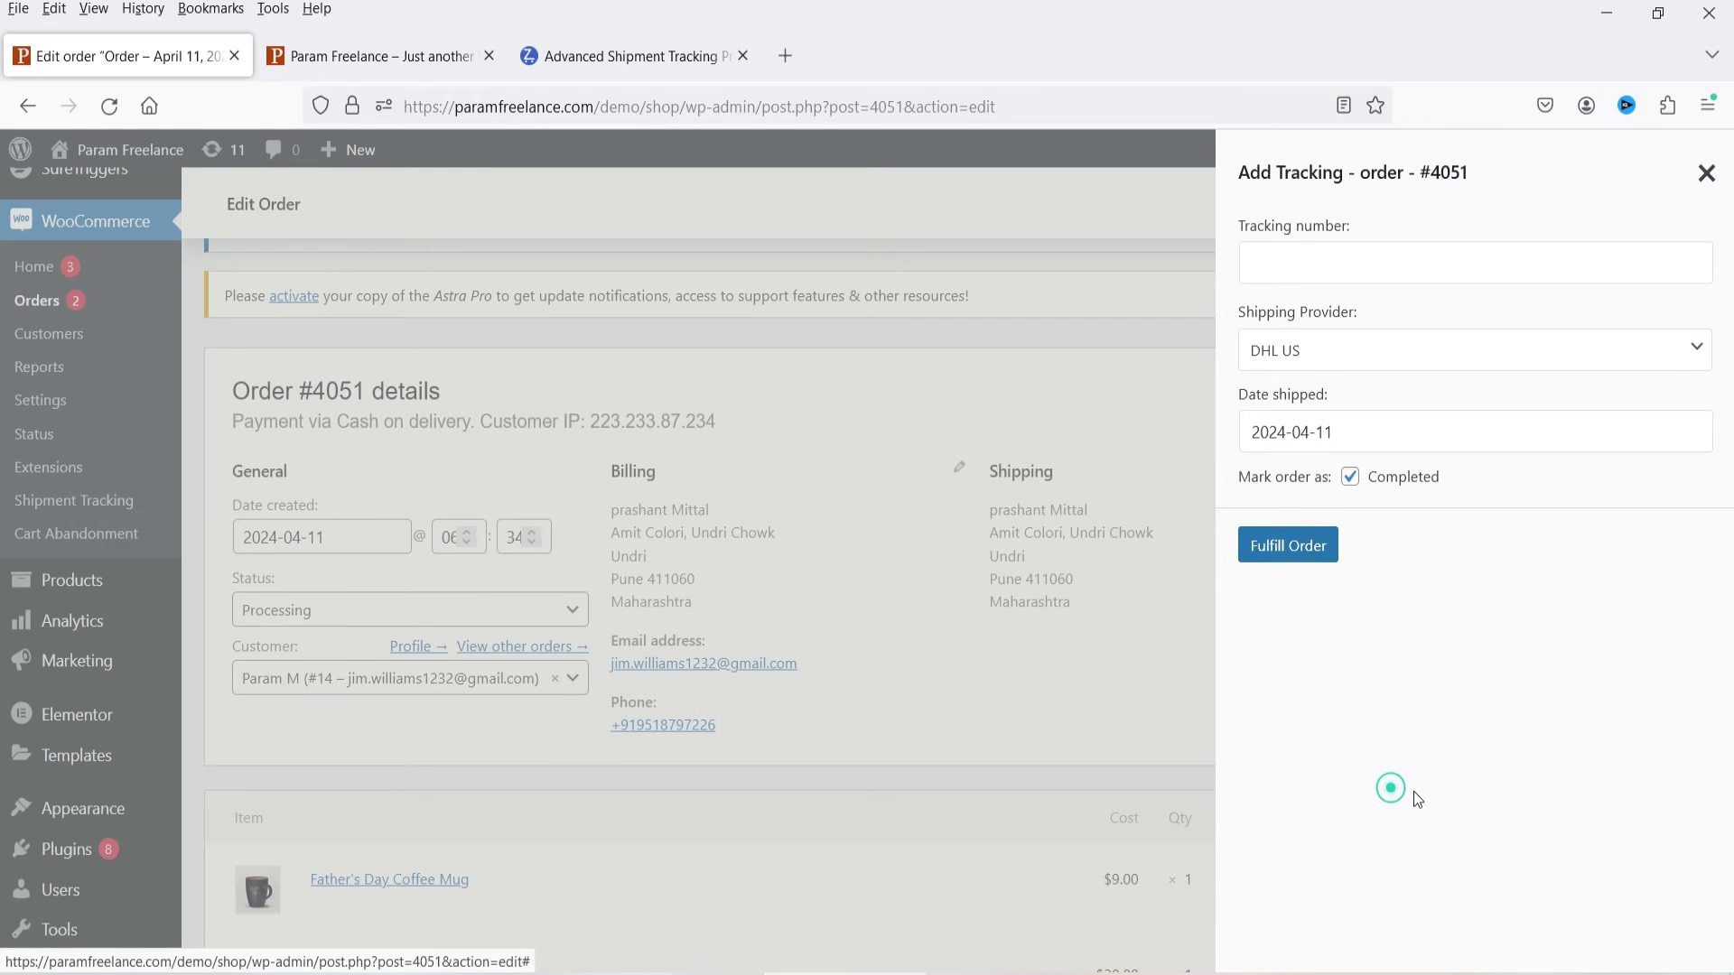
left_click(1350, 476)
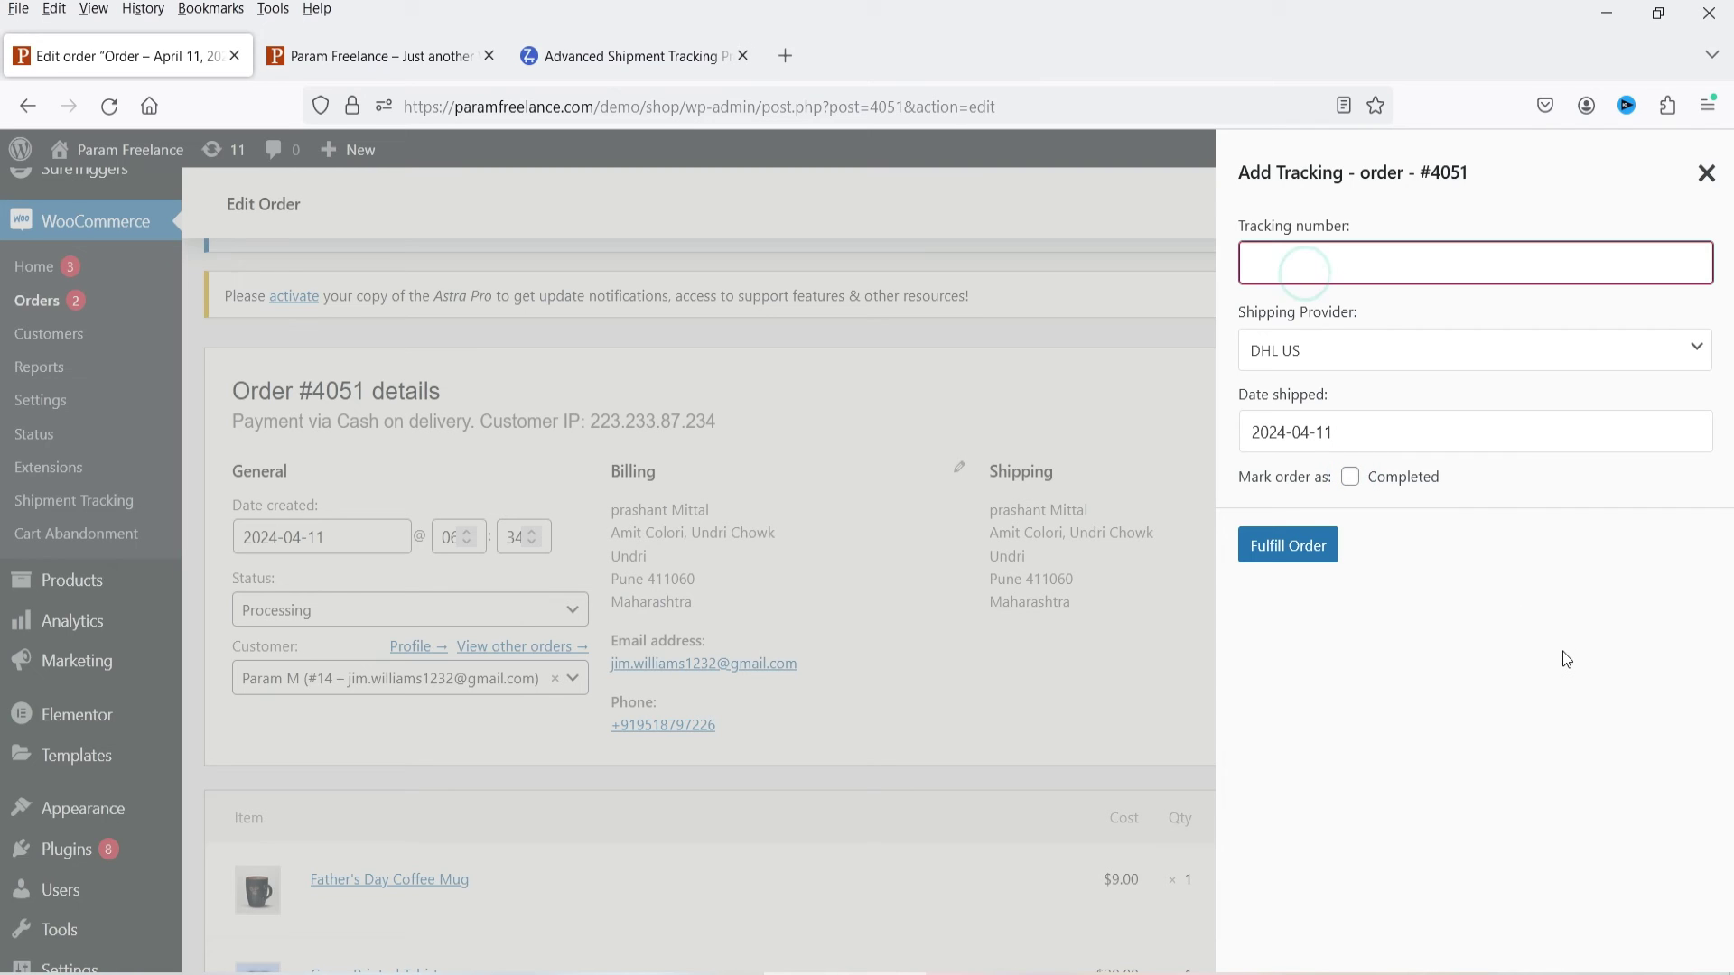
type("587940")
left_click(1289, 544)
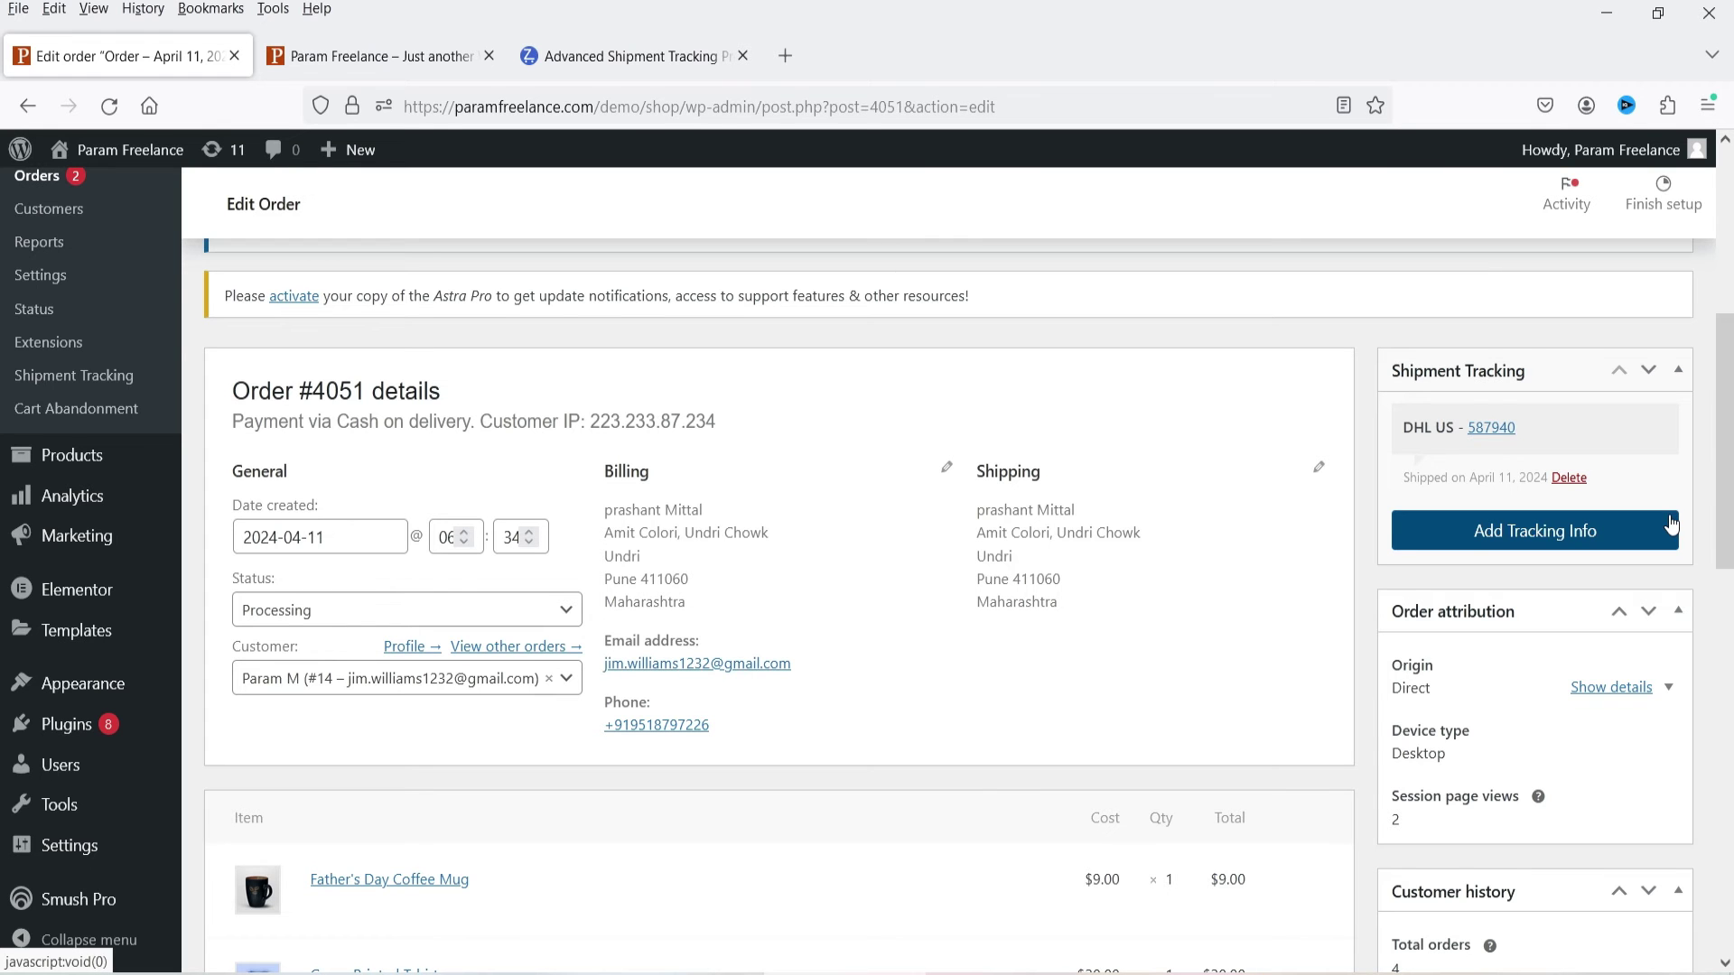
Update order #4051, then return to the customer's storefront order page.
scroll(979, 557, "down", 8)
left_click(1637, 539)
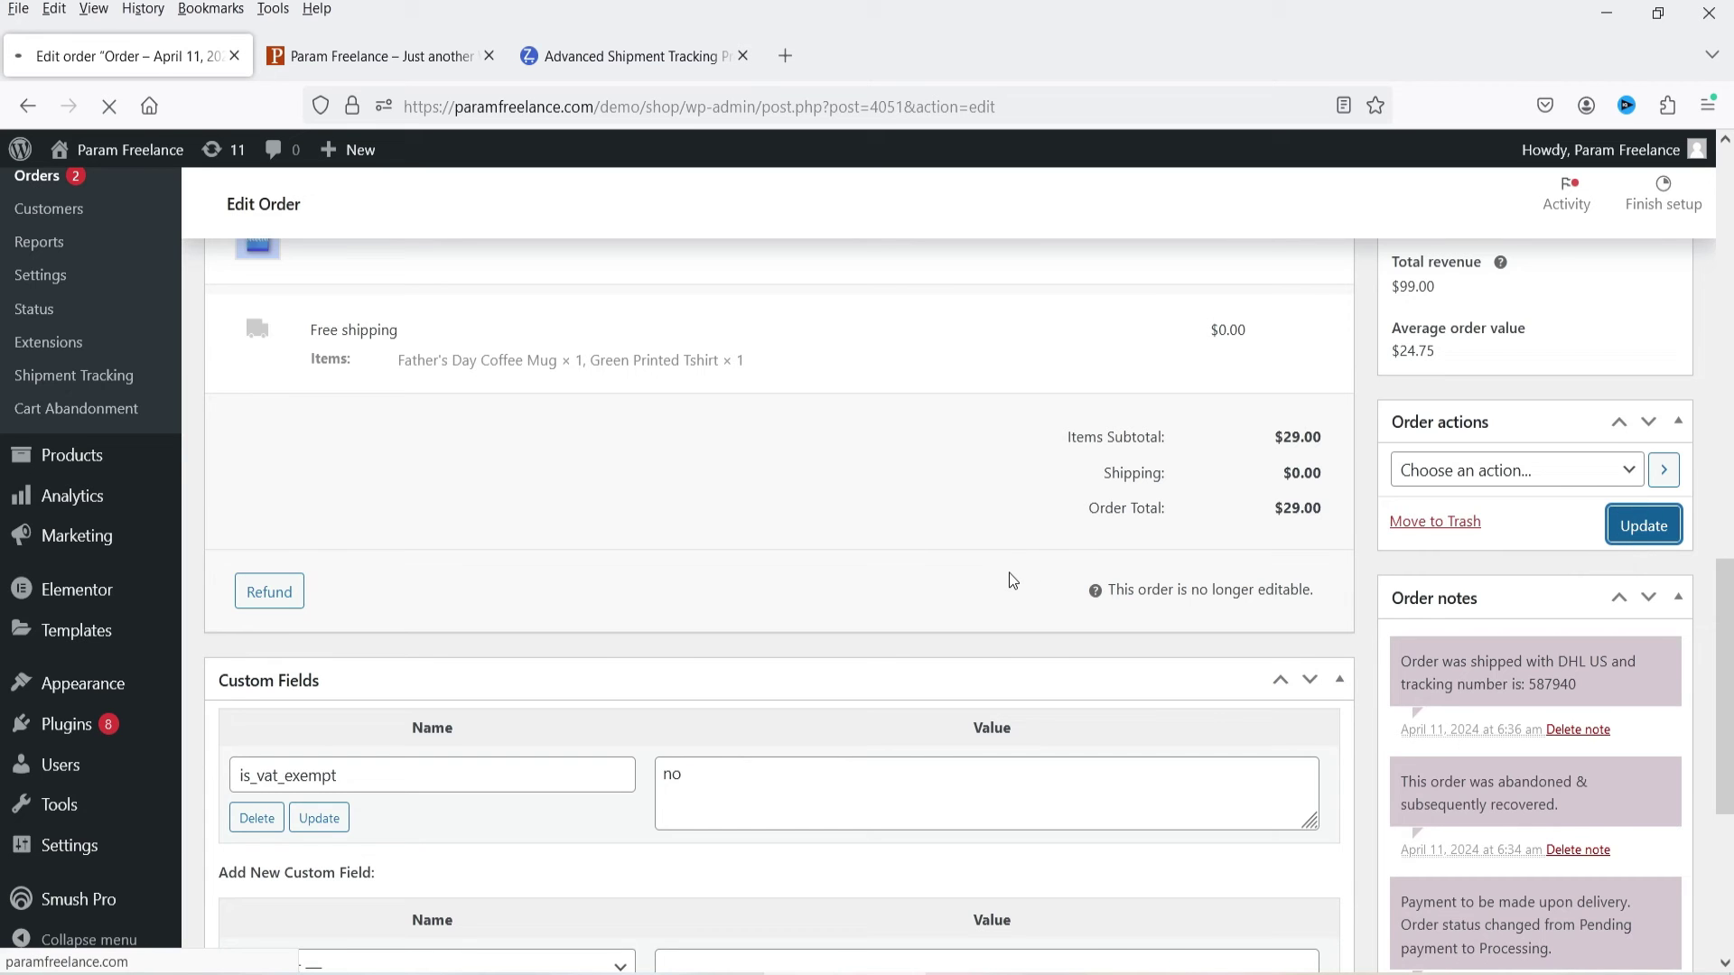
scroll(1049, 600, "down", 3)
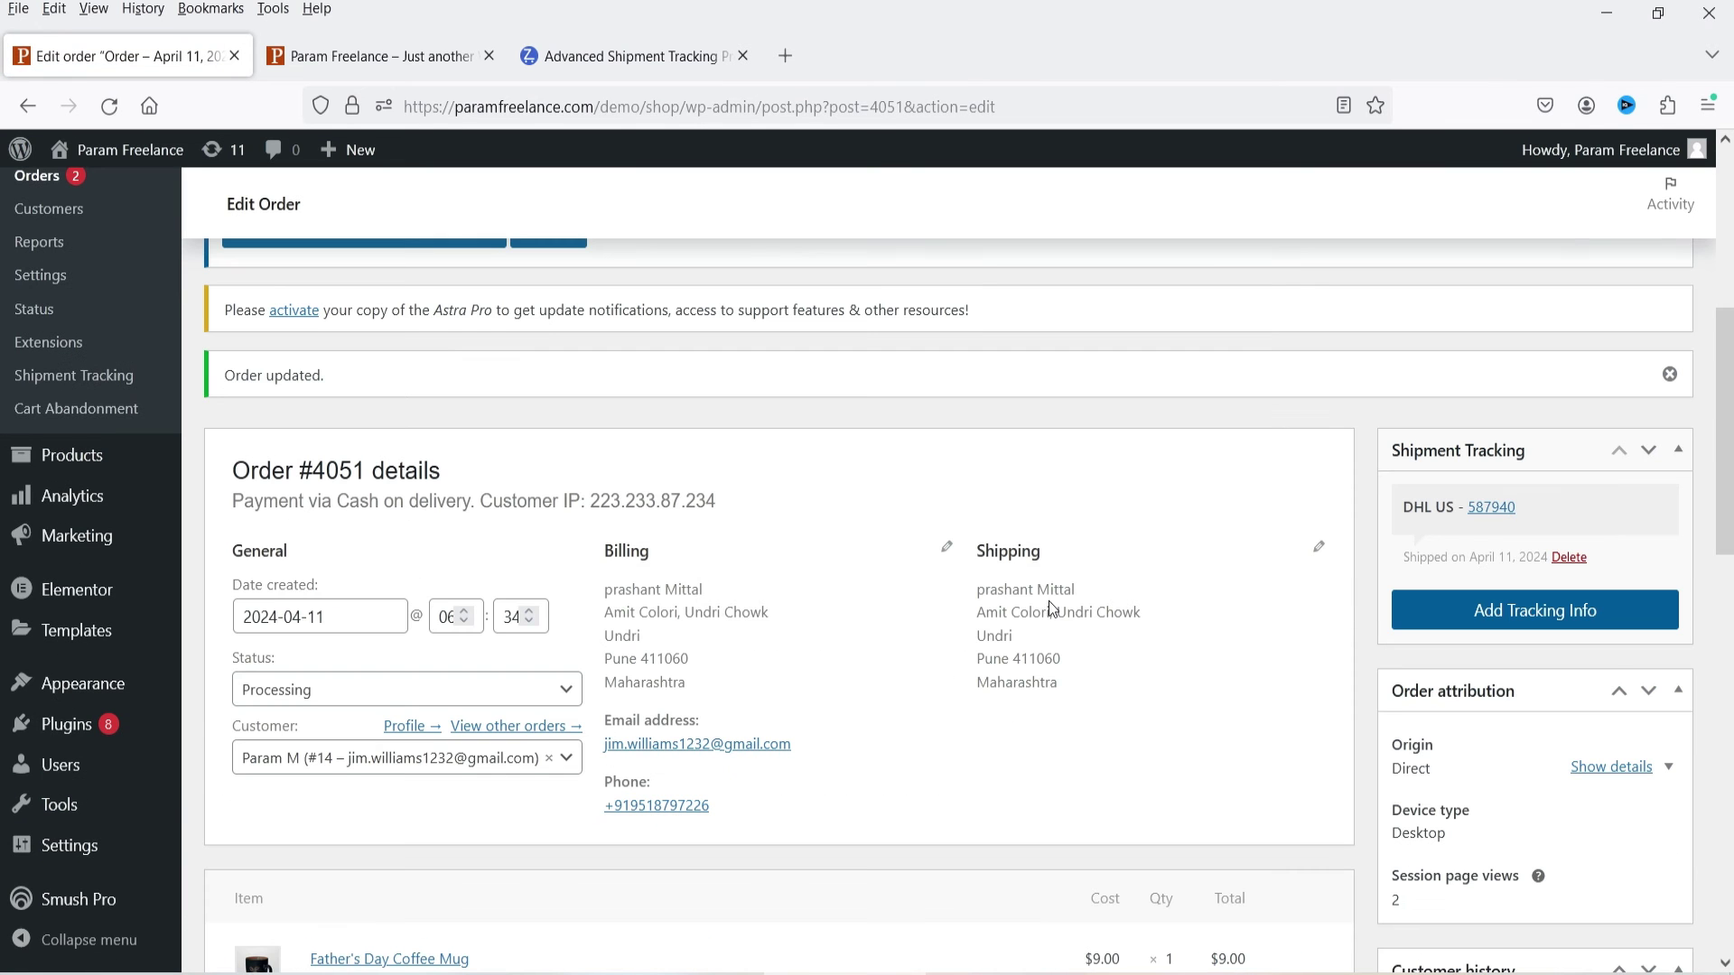
key("alt+Tab")
left_click(1517, 434)
Reload order #4051, check it in the Orders list, and reopen it to see DHL US 587940.
left_click(107, 71)
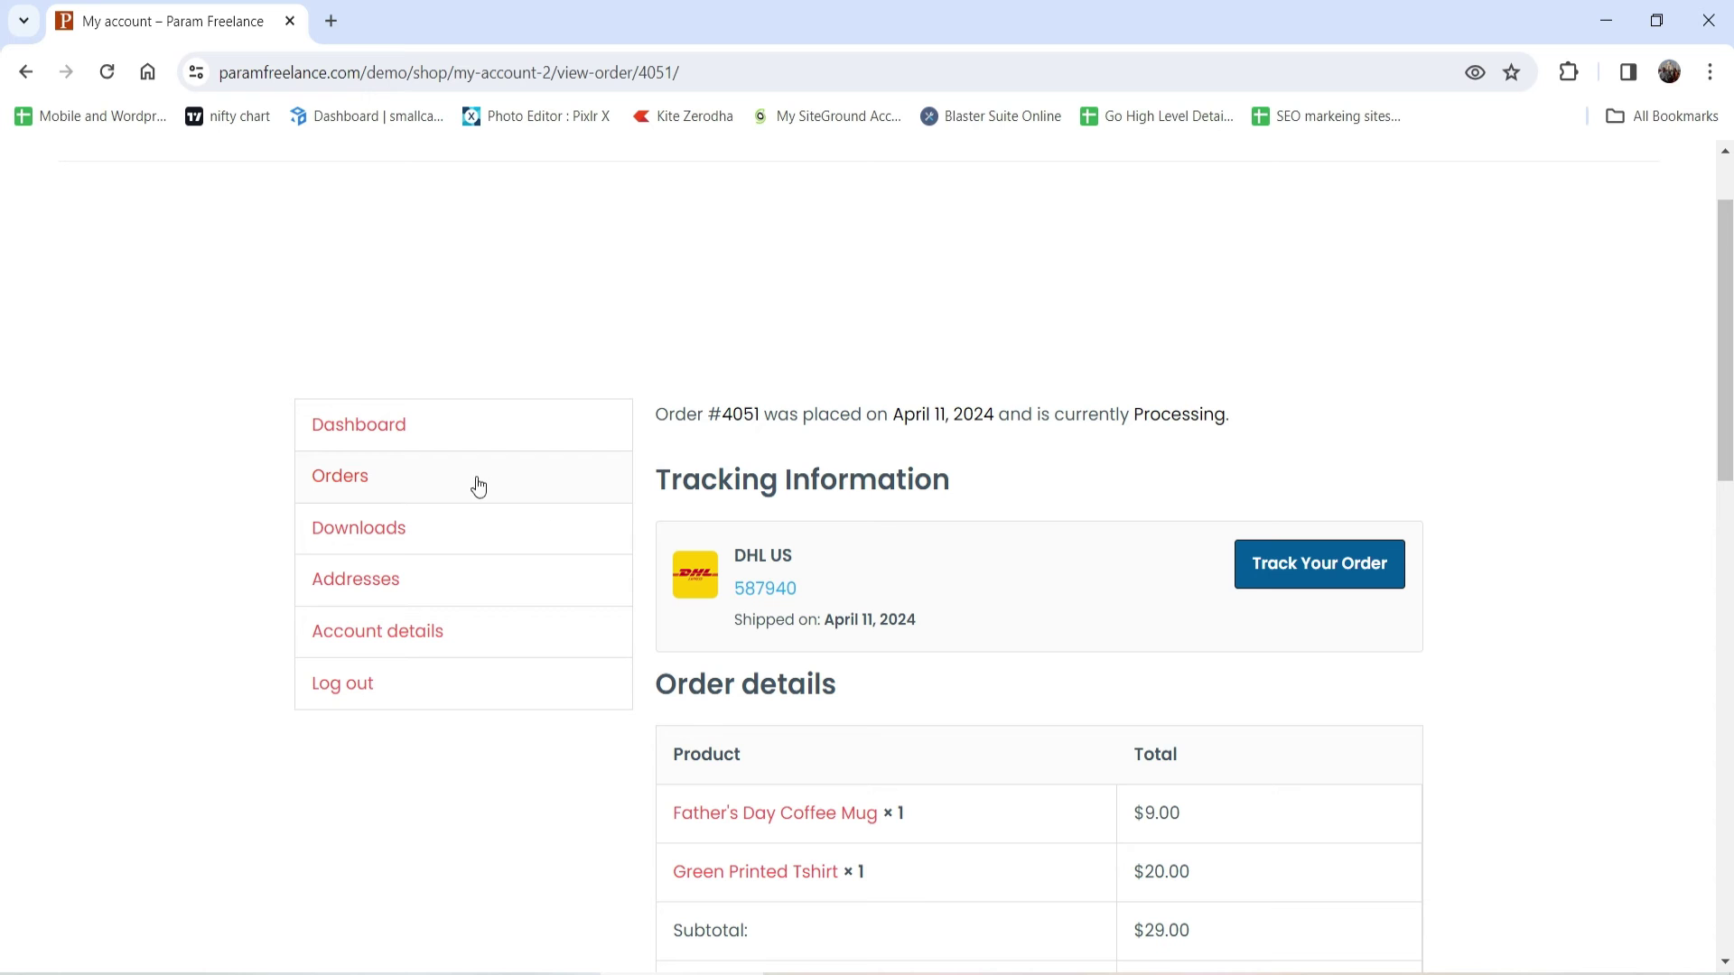
left_click(368, 478)
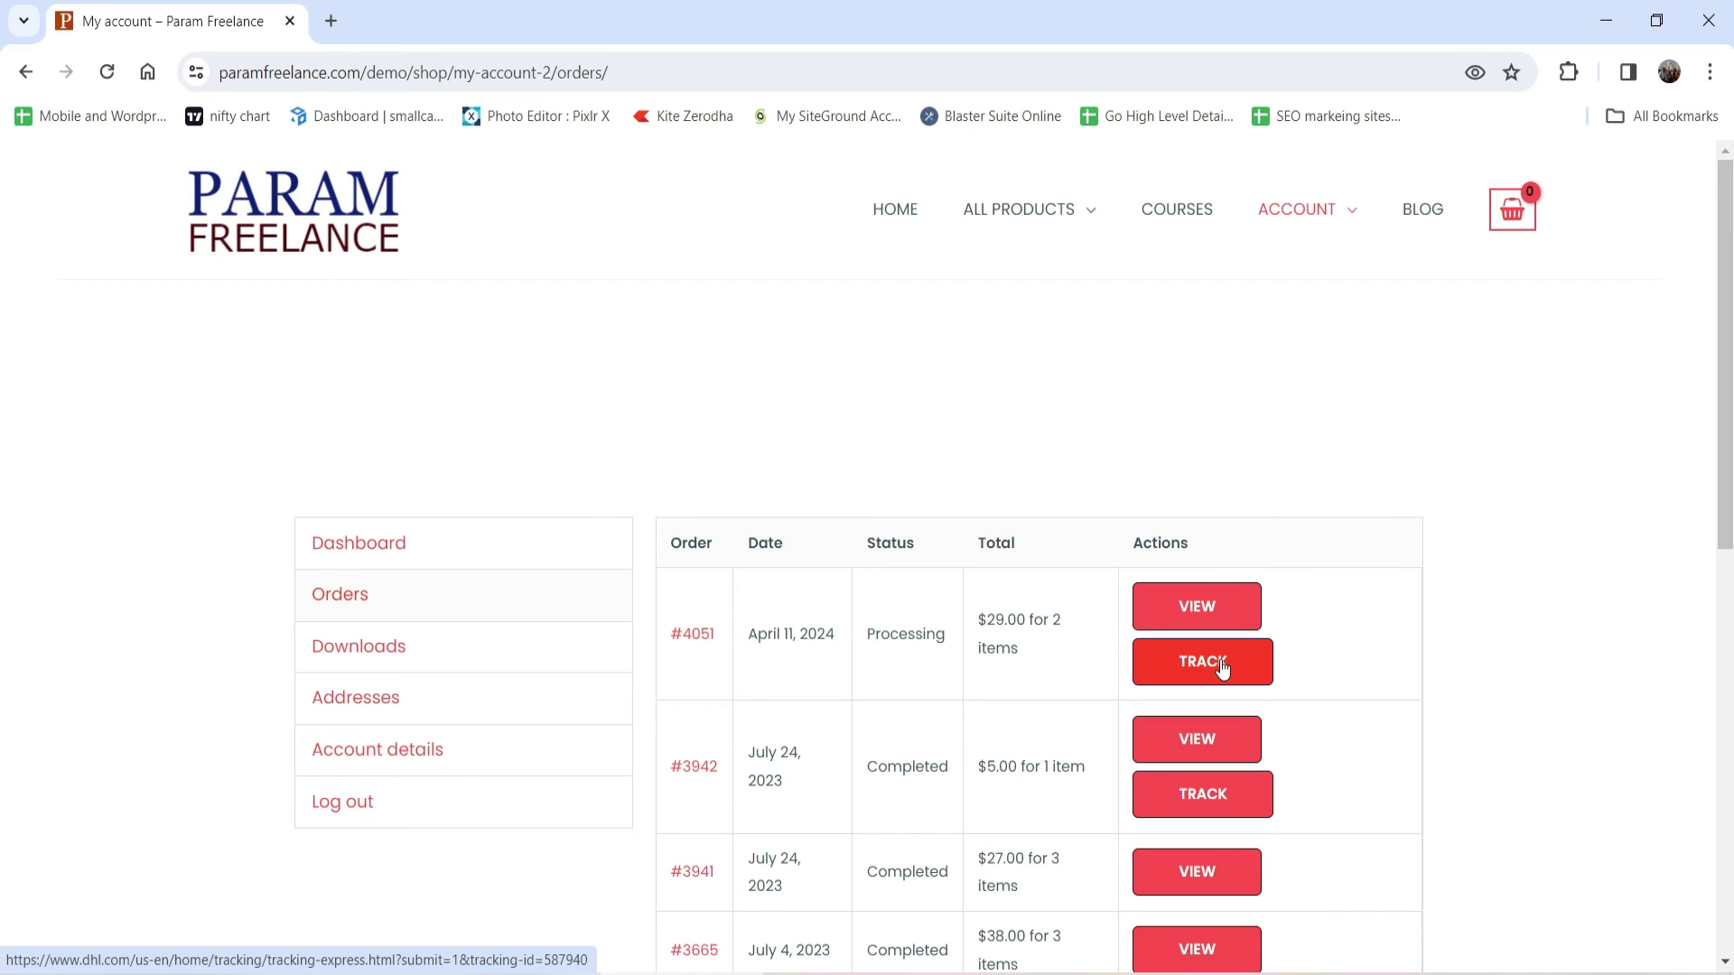
left_click(1188, 604)
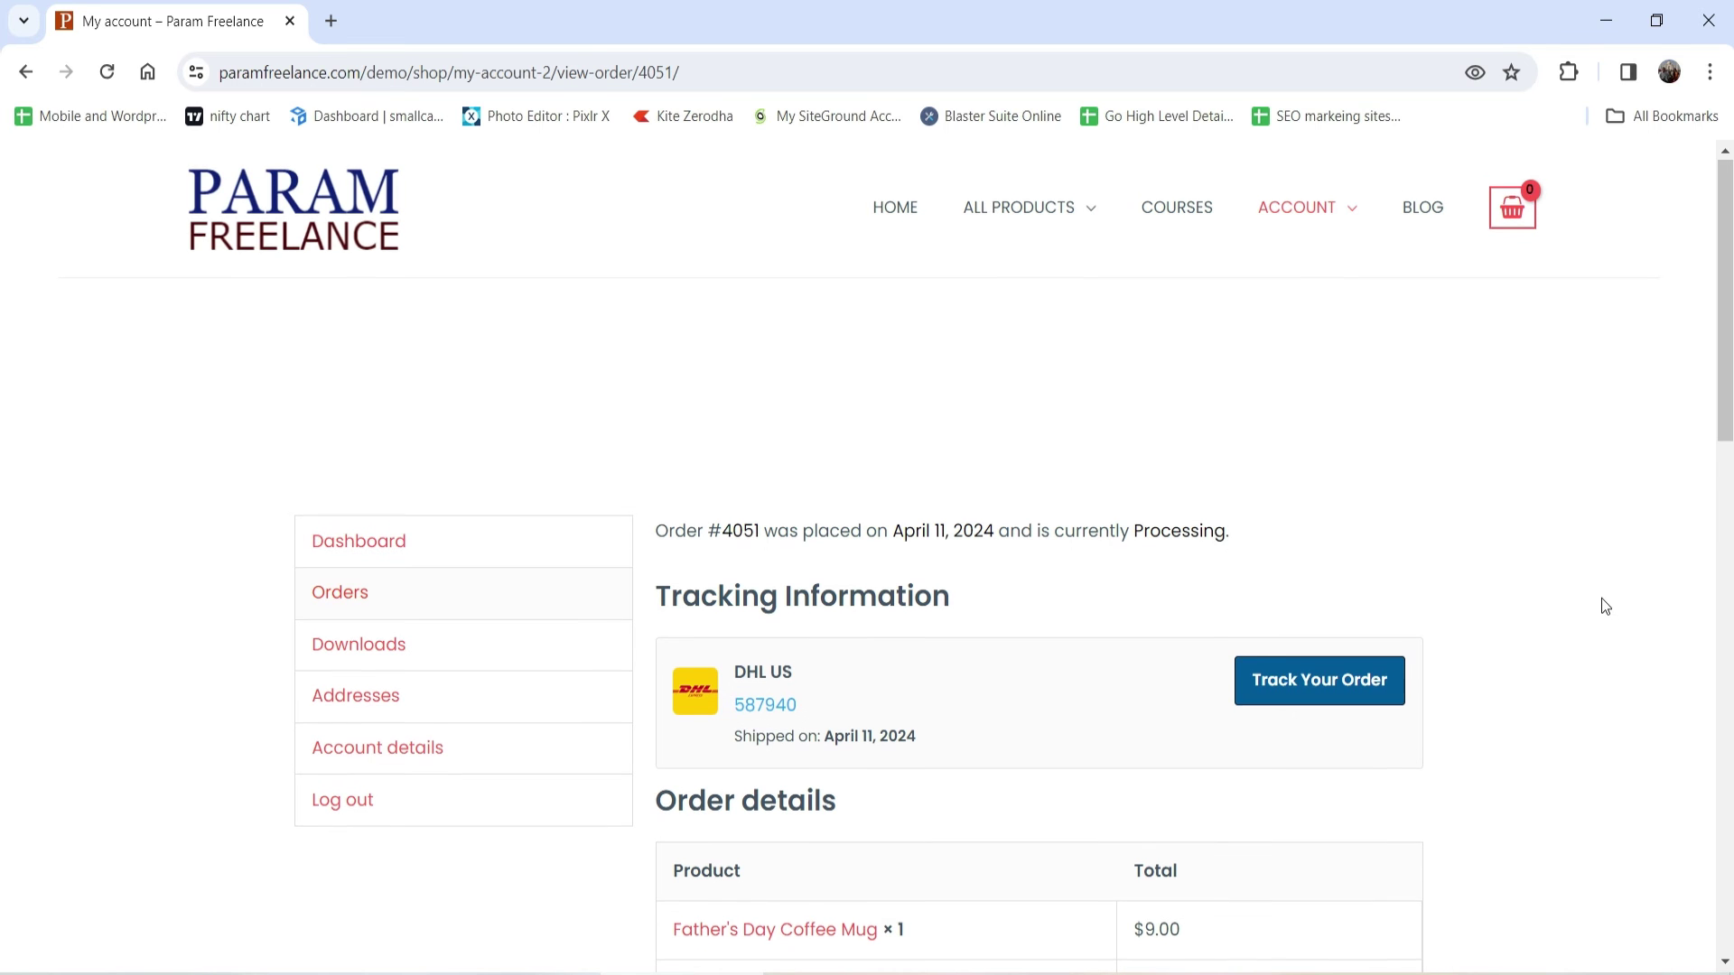
scroll(1605, 606, "down", 1)
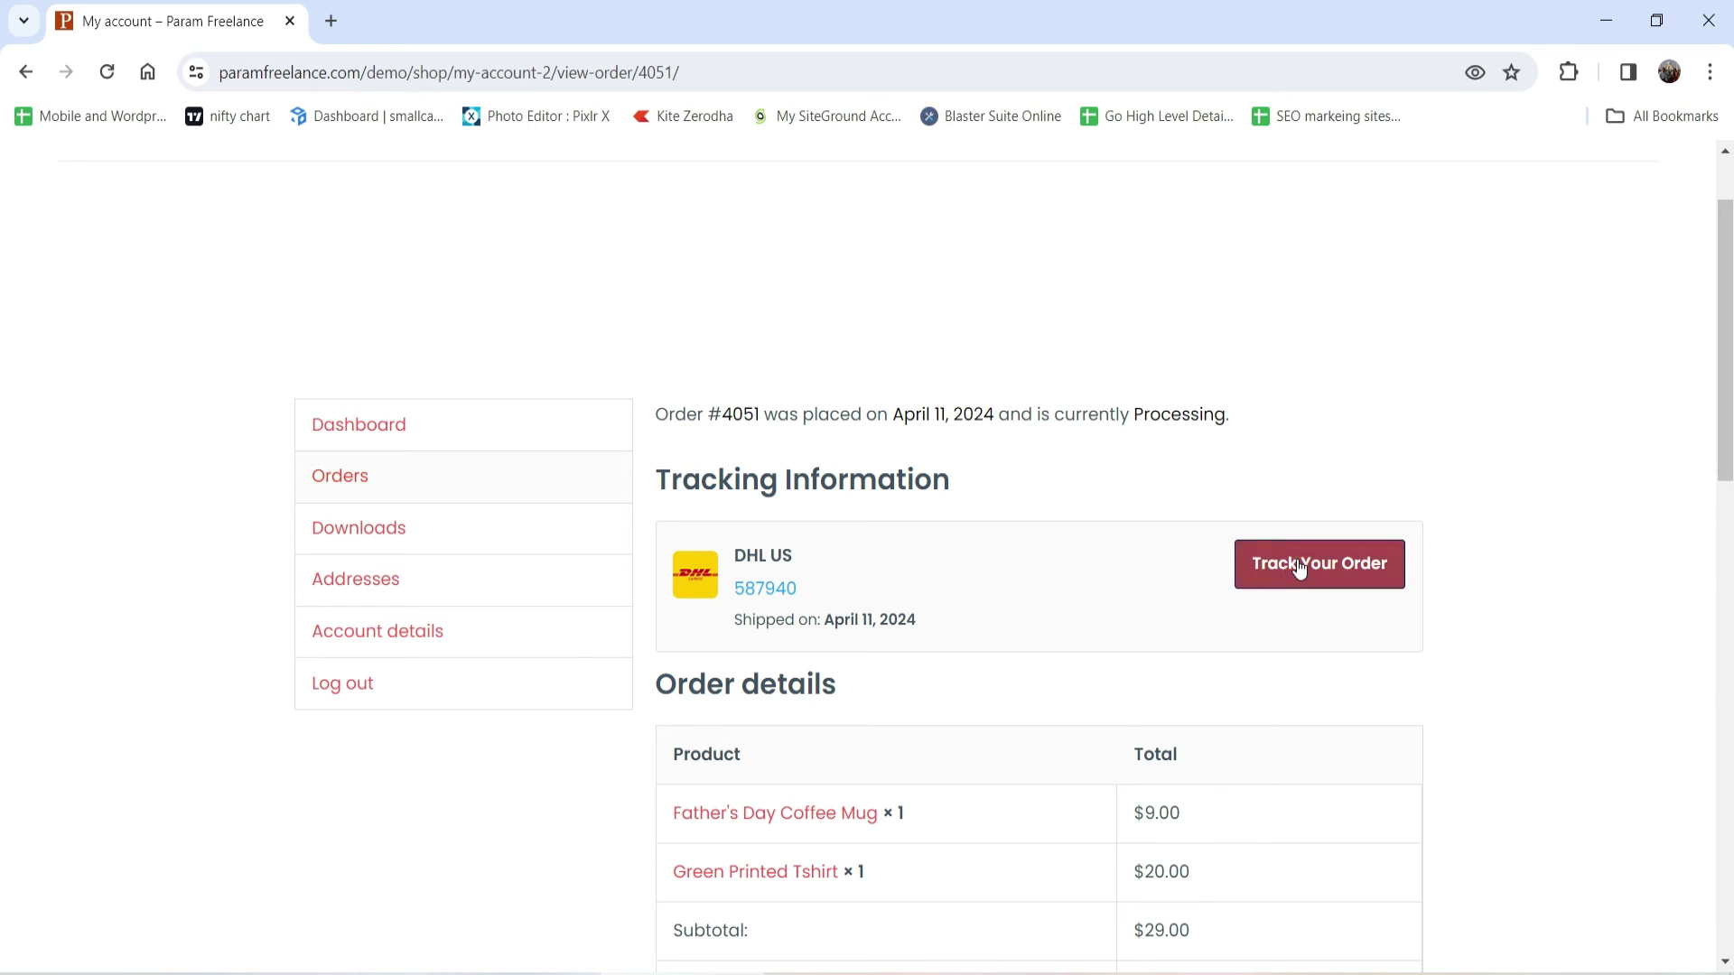
View DHL tracking results for shipment 587940, then go back to the store's order page.
left_click(1350, 576)
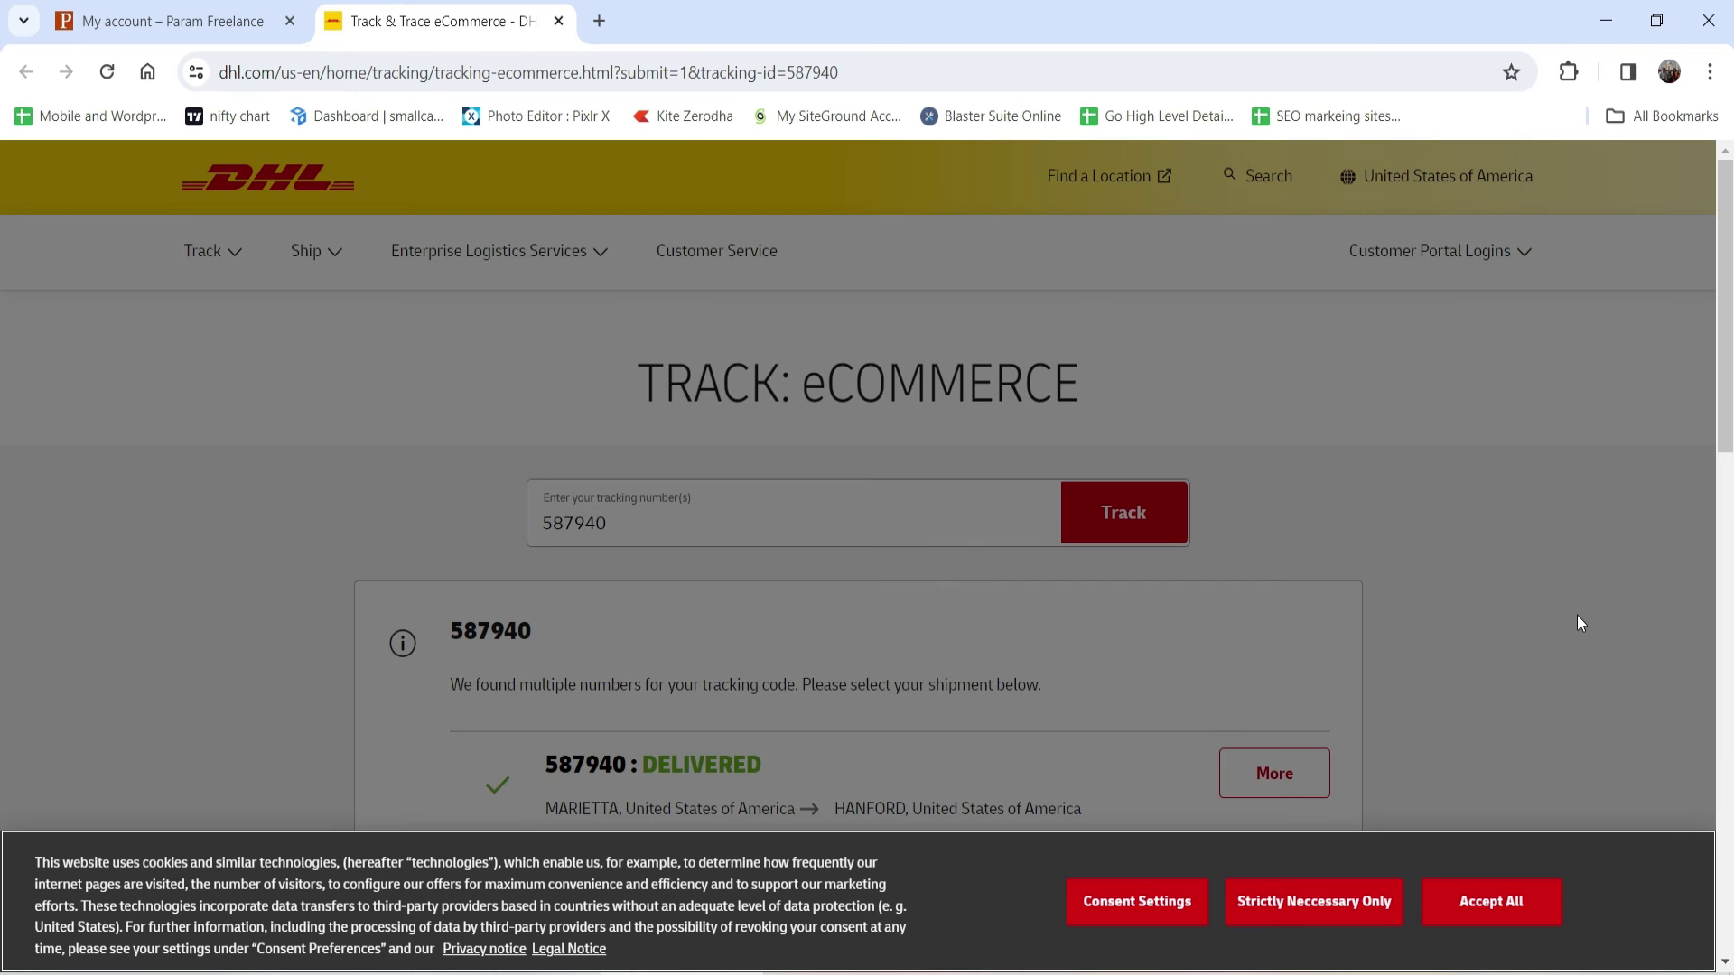
key("ctrl+shift+Tab")
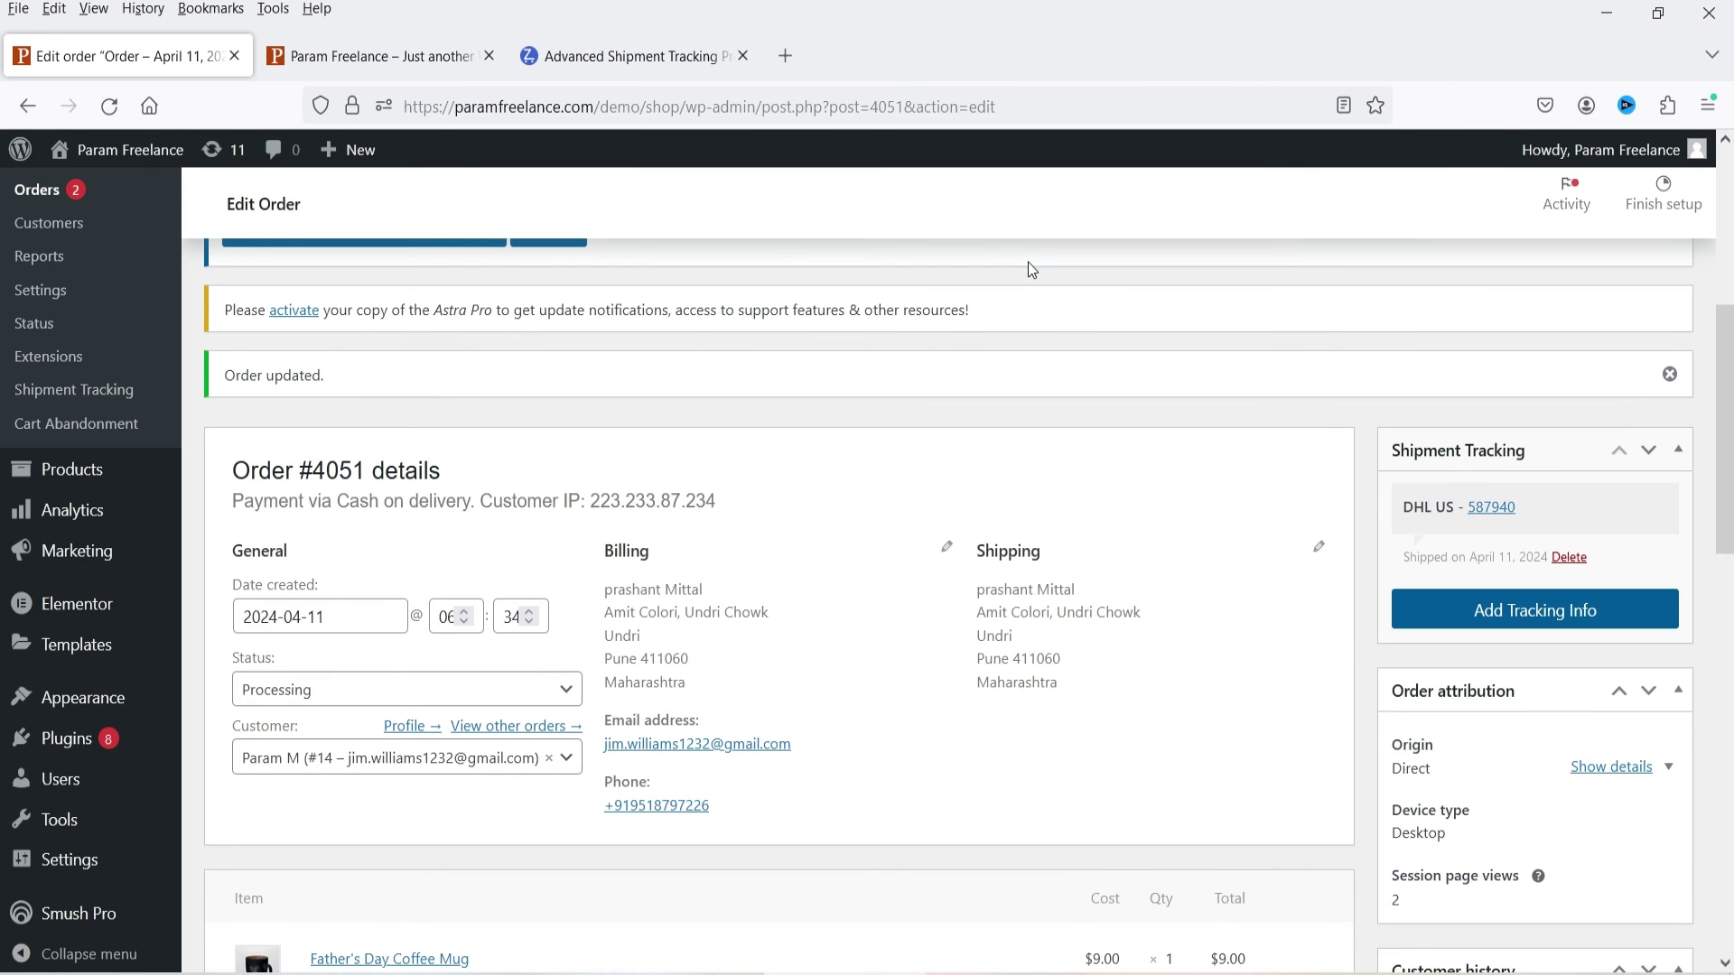
Scroll the AST Pro page to the Free vs Pro table, then view the WooCommerce Shipment Tracking tab.
left_click(613, 50)
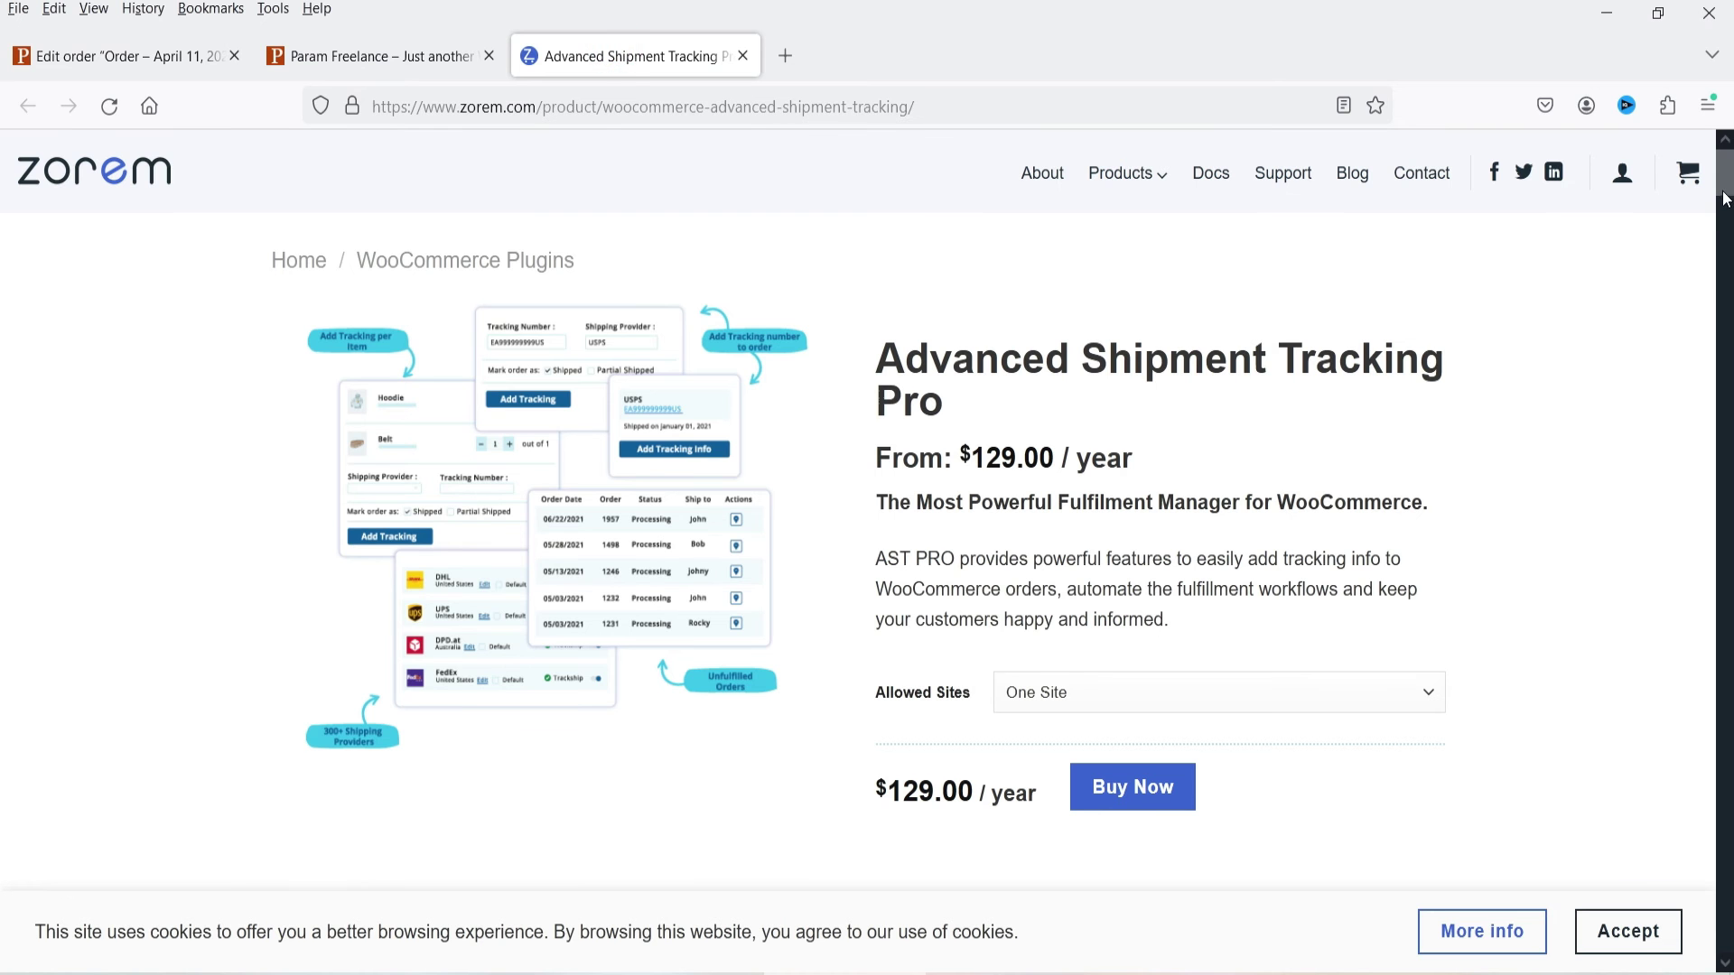
scroll(5, 389, "down", 15)
scroll(1582, 578, "down", 10)
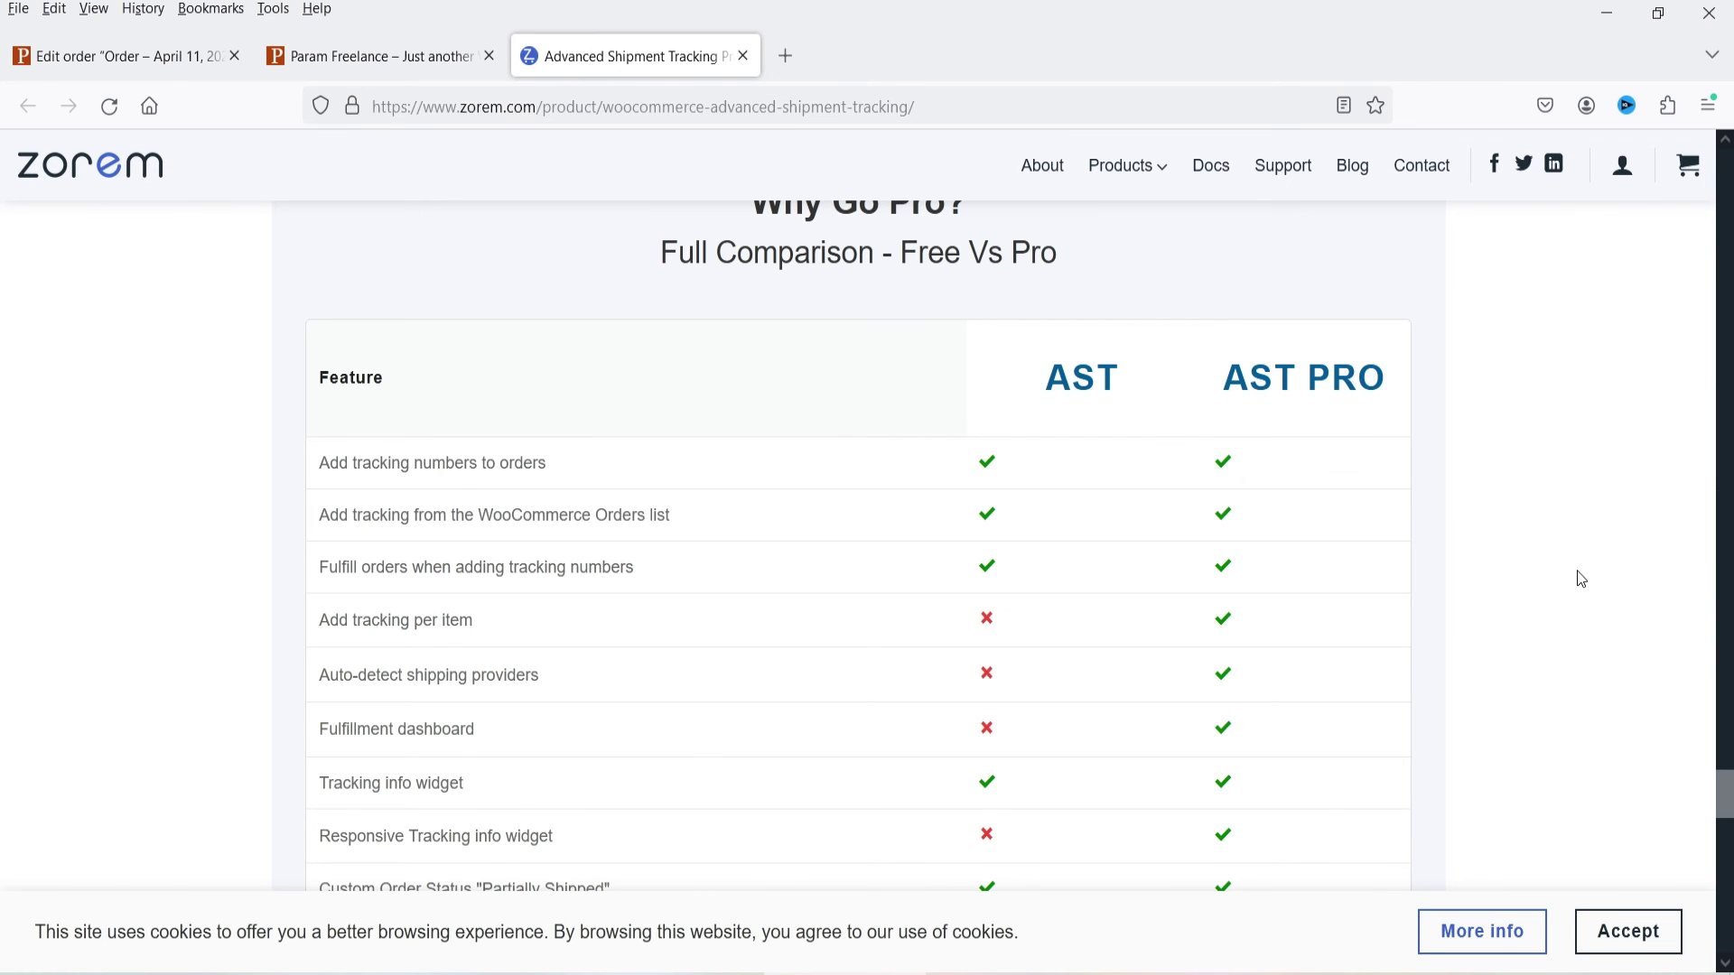
scroll(1569, 545, "down", 1)
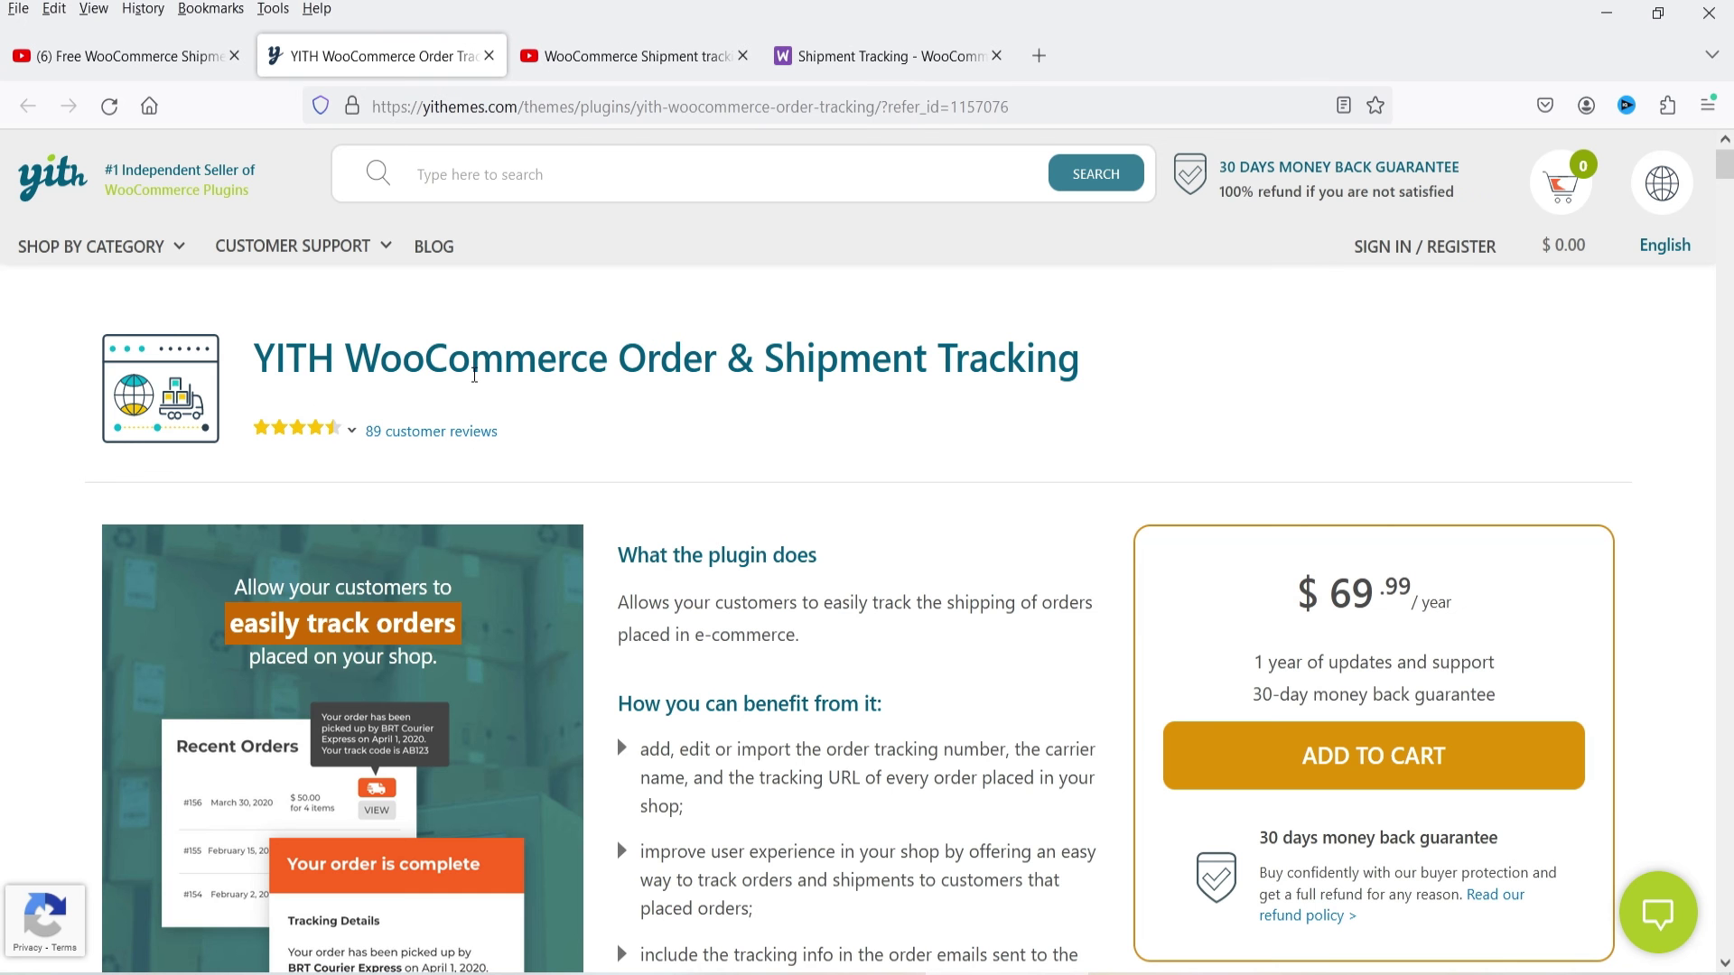
left_click(885, 56)
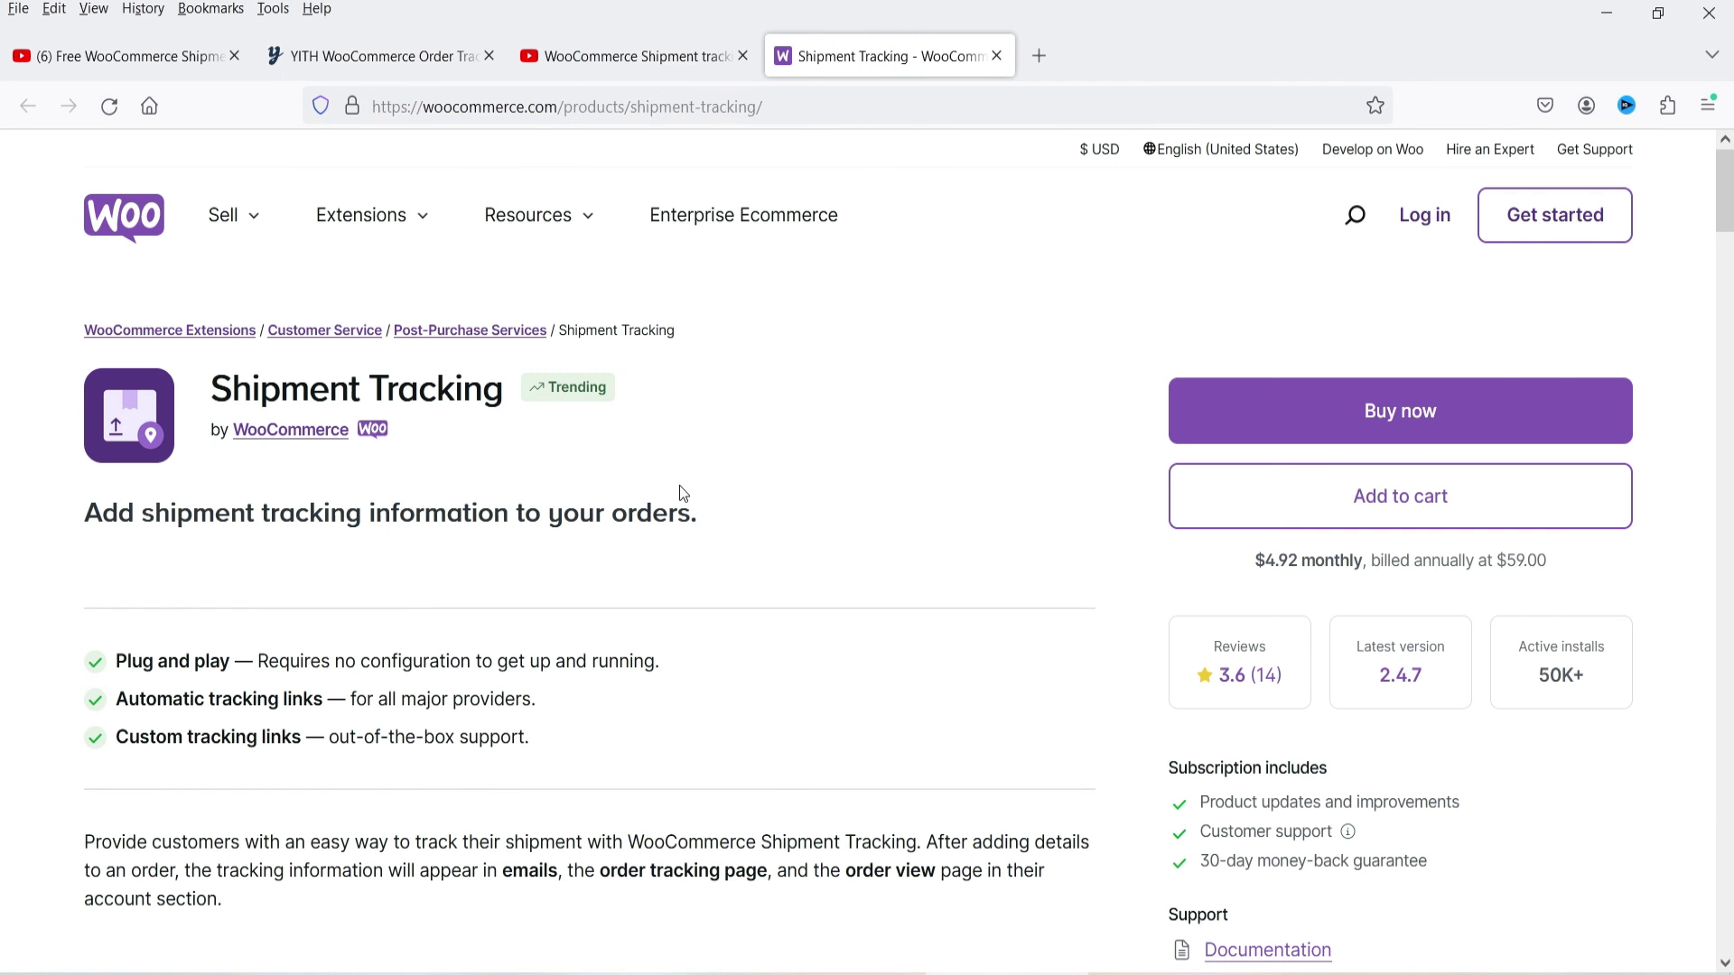